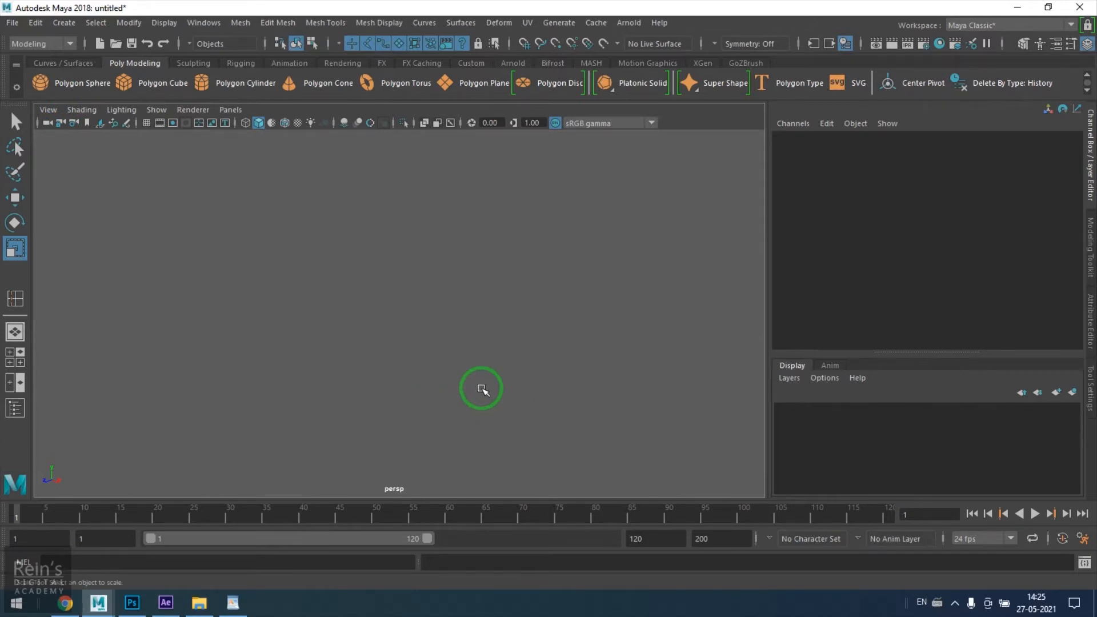
Step: Create a polygon sphere with its Subdivisions Axis and Subdivisions Height both set to 8
click(55, 83)
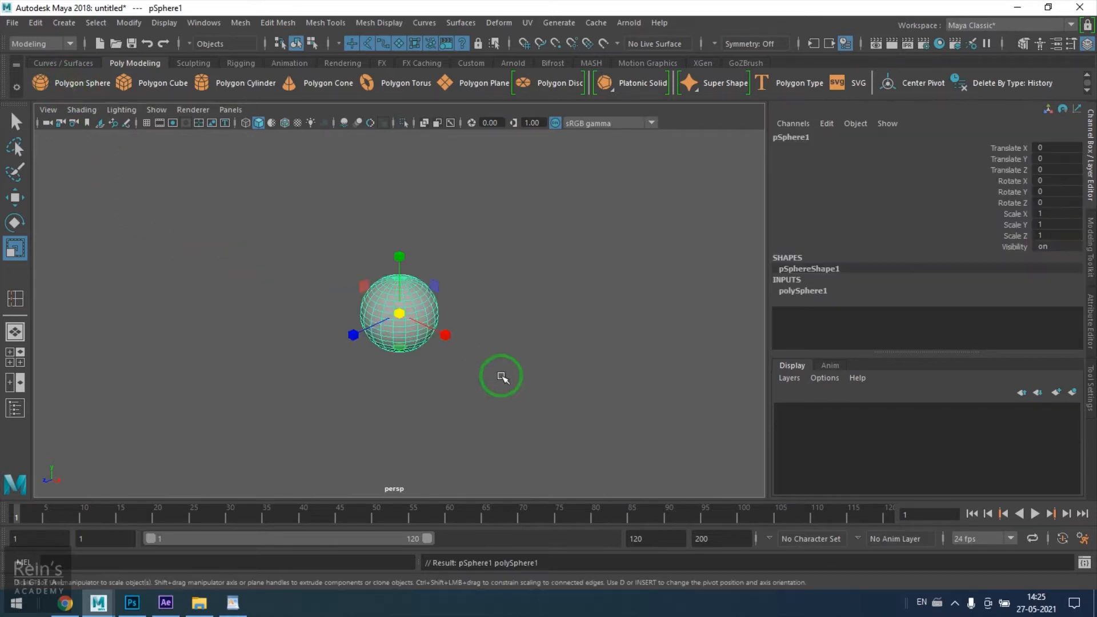
click(828, 291)
click(1060, 314)
drag(1060, 313, 1060, 323)
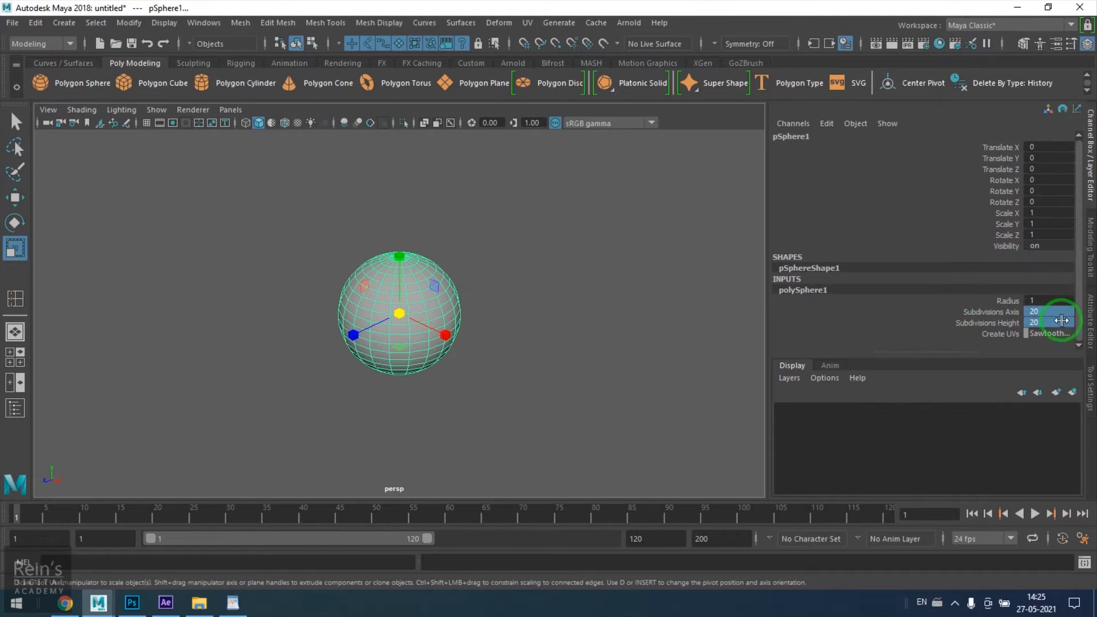
text(8)
key(Return)
click(740, 390)
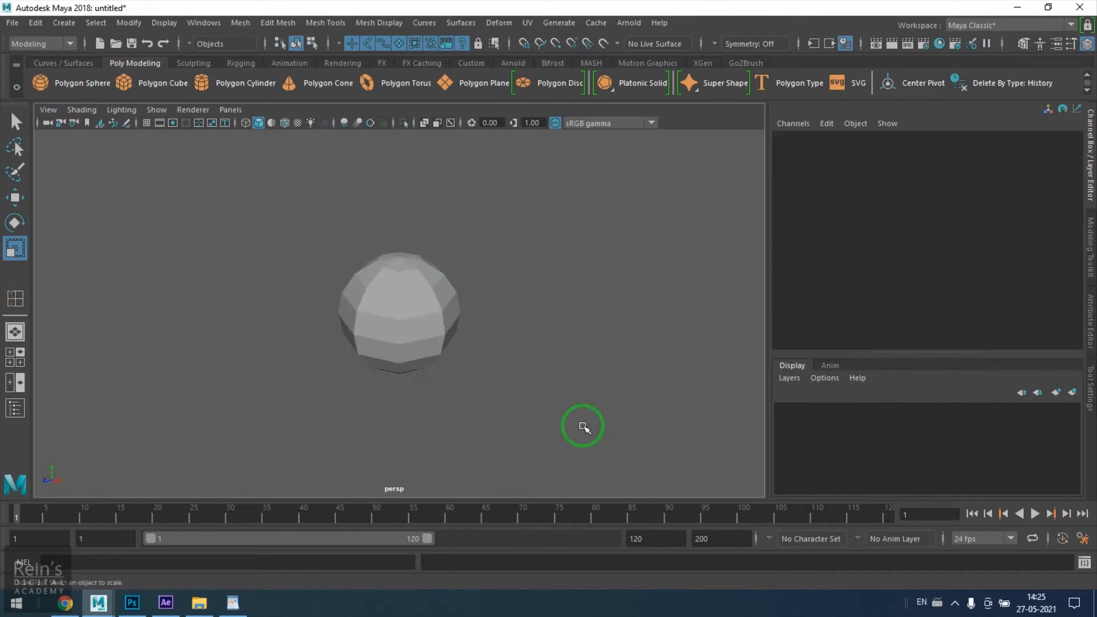
scroll(490, 373, up, 3)
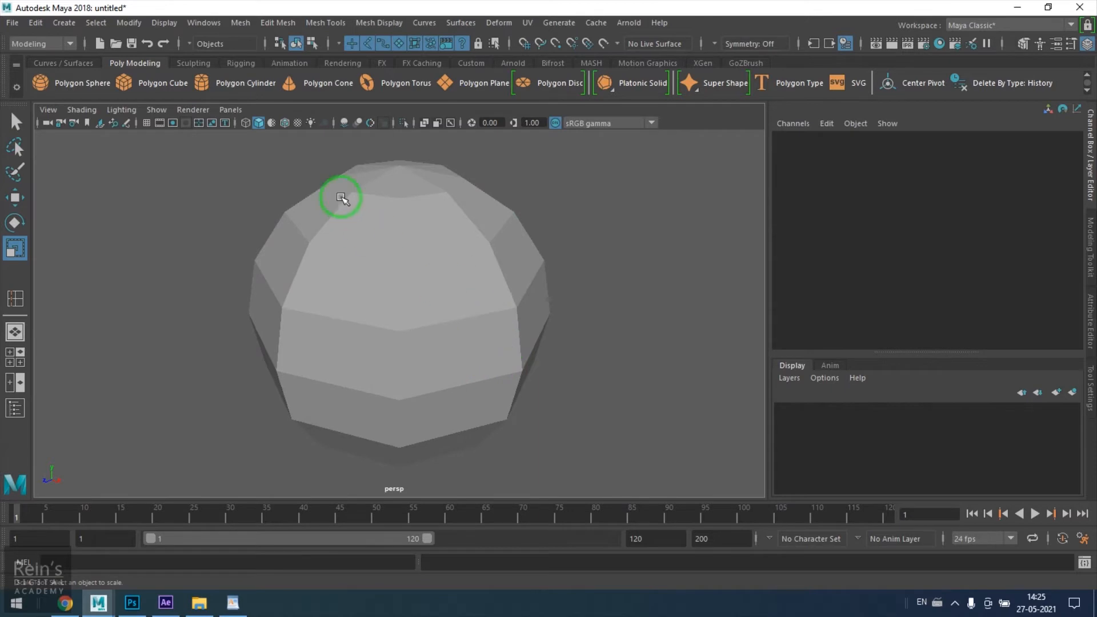
Step: Display wireframe on shaded and show the grid in the perspective view
click(285, 122)
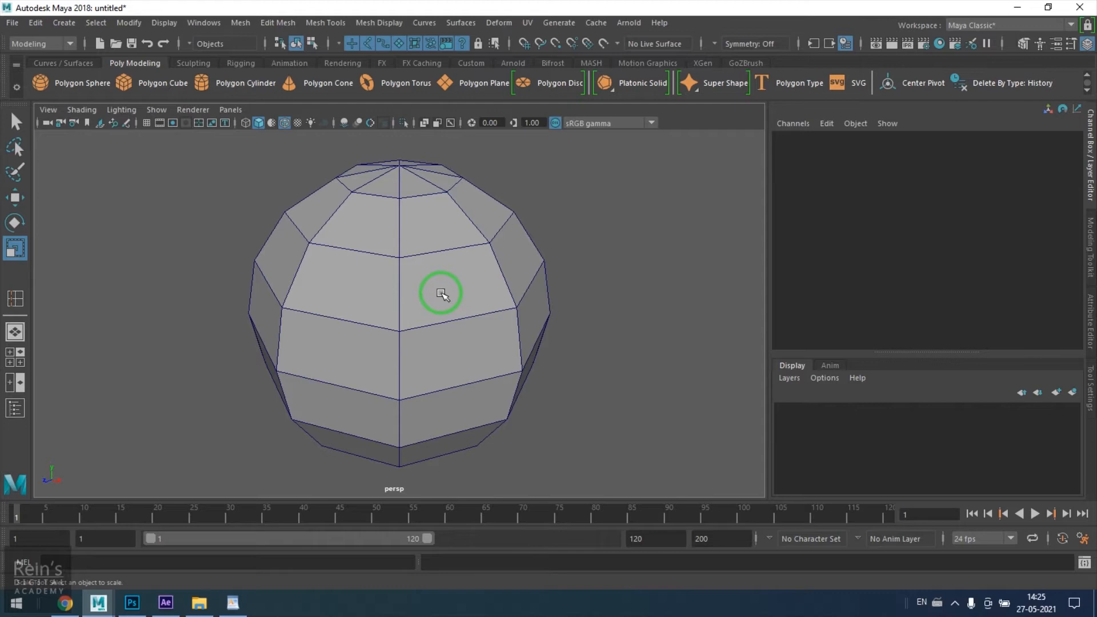
alt+right_drag(507, 364, 346, 317)
alt+middle_drag(346, 317, 383, 212)
alt+drag(383, 212, 293, 289)
click(147, 123)
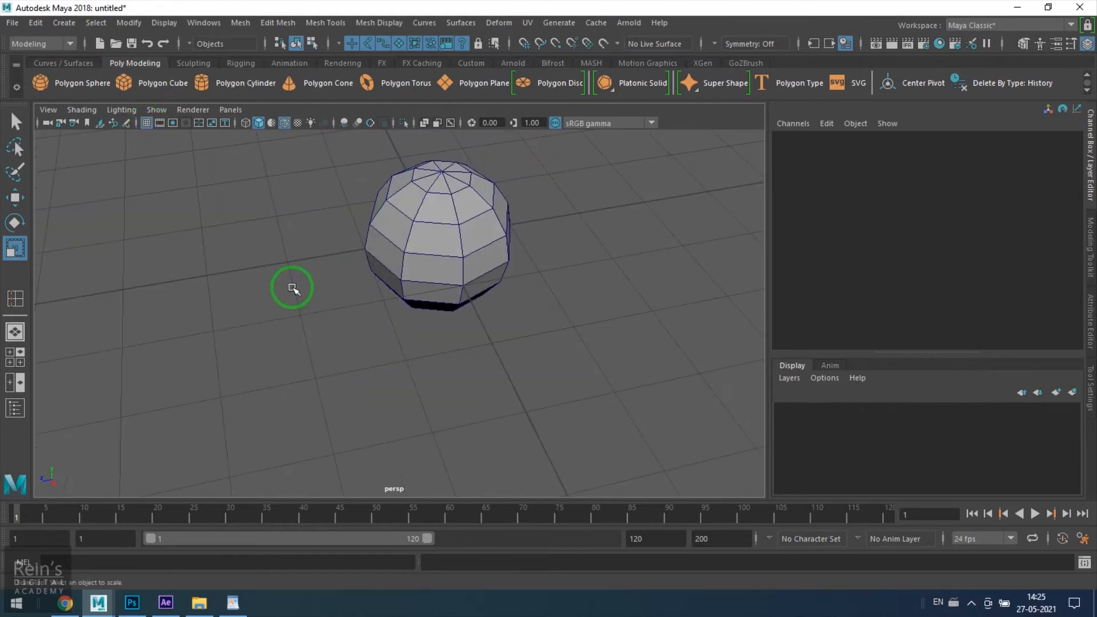
click(64, 23)
mouse_move(215, 127)
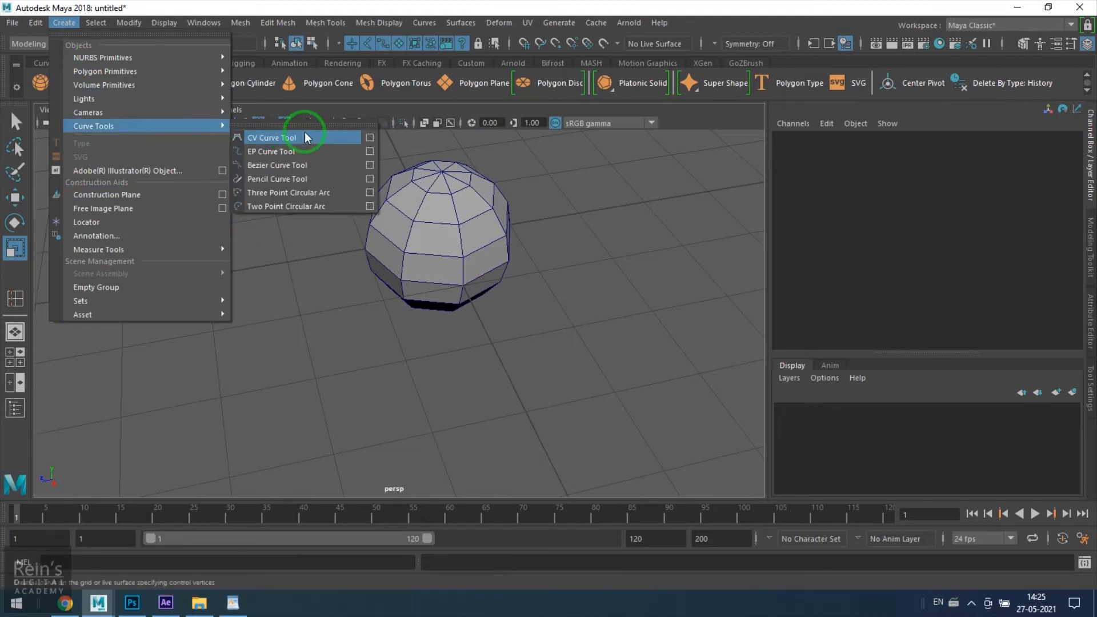
click(349, 138)
click(178, 386)
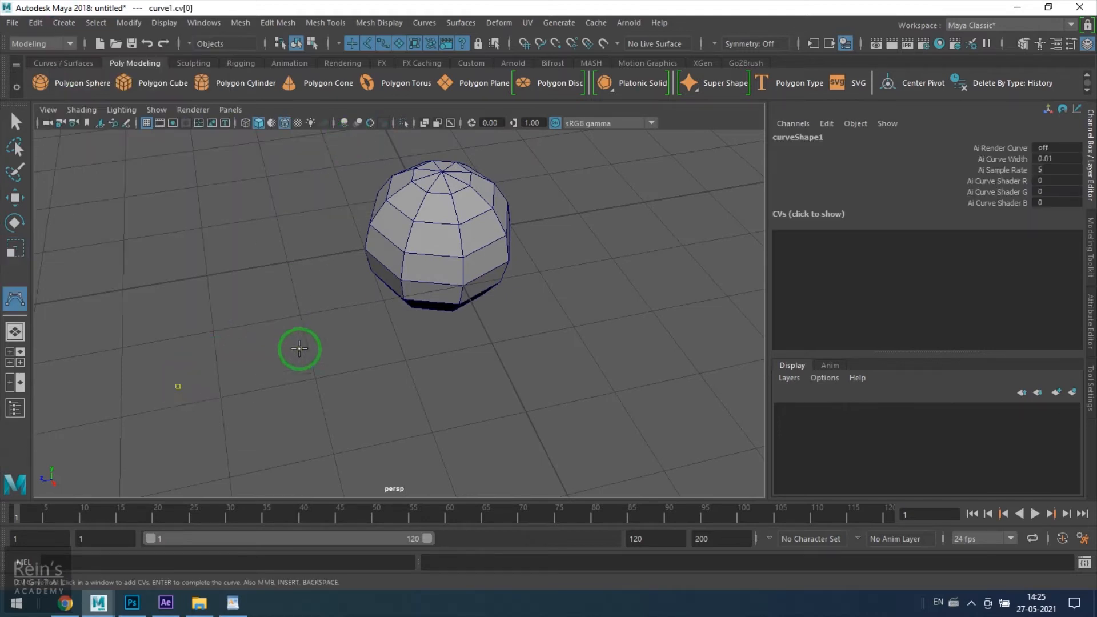
click(354, 338)
click(409, 455)
alt+middle_drag(434, 461, 480, 406)
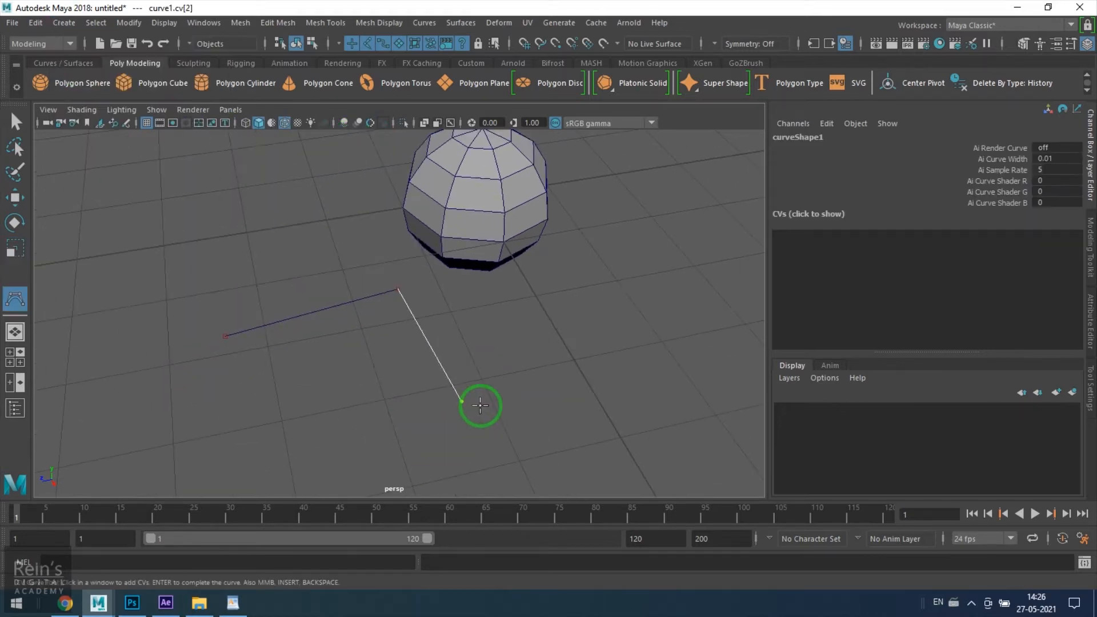
key(ctrl+z)
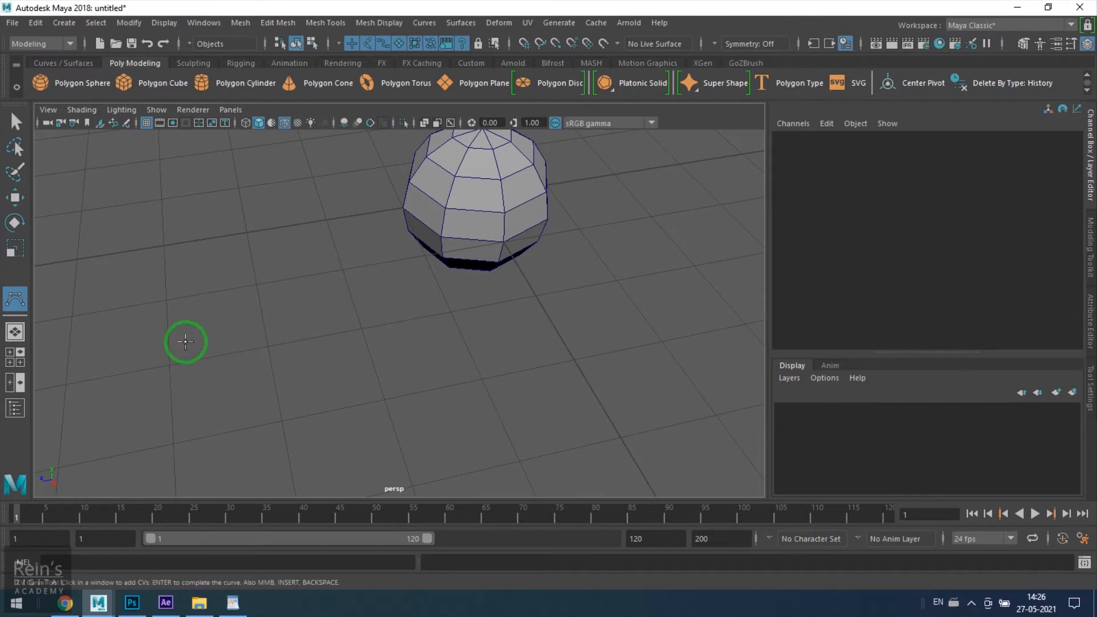
Step: Draw three points of a linear curve in front of the sphere with the CV Curve Tool and hide the grid
click(64, 22)
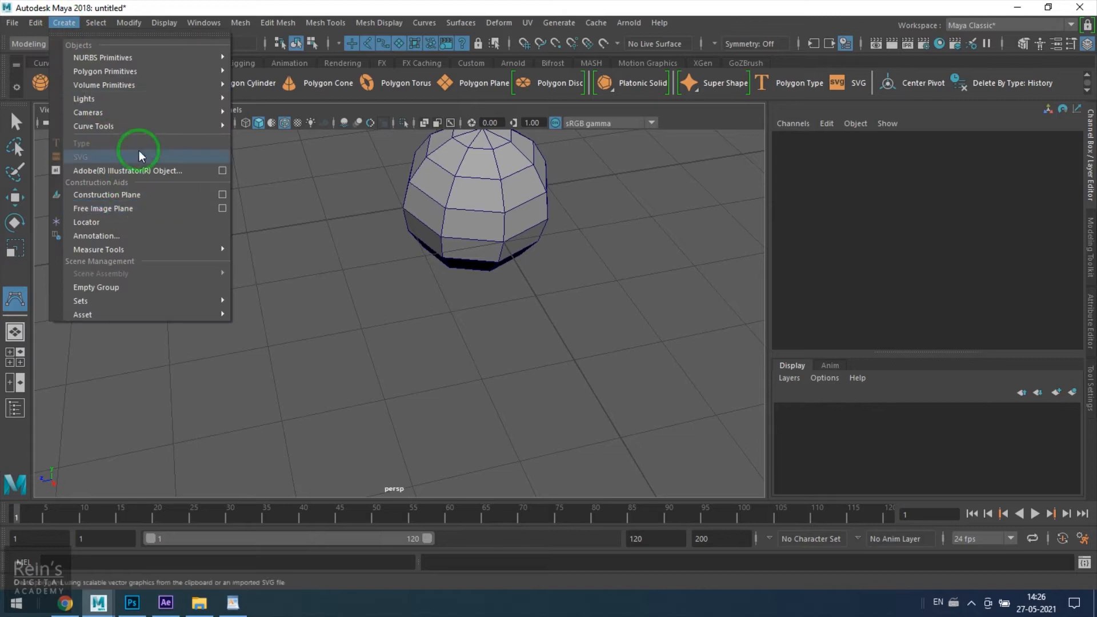
mouse_move(152, 125)
click(337, 139)
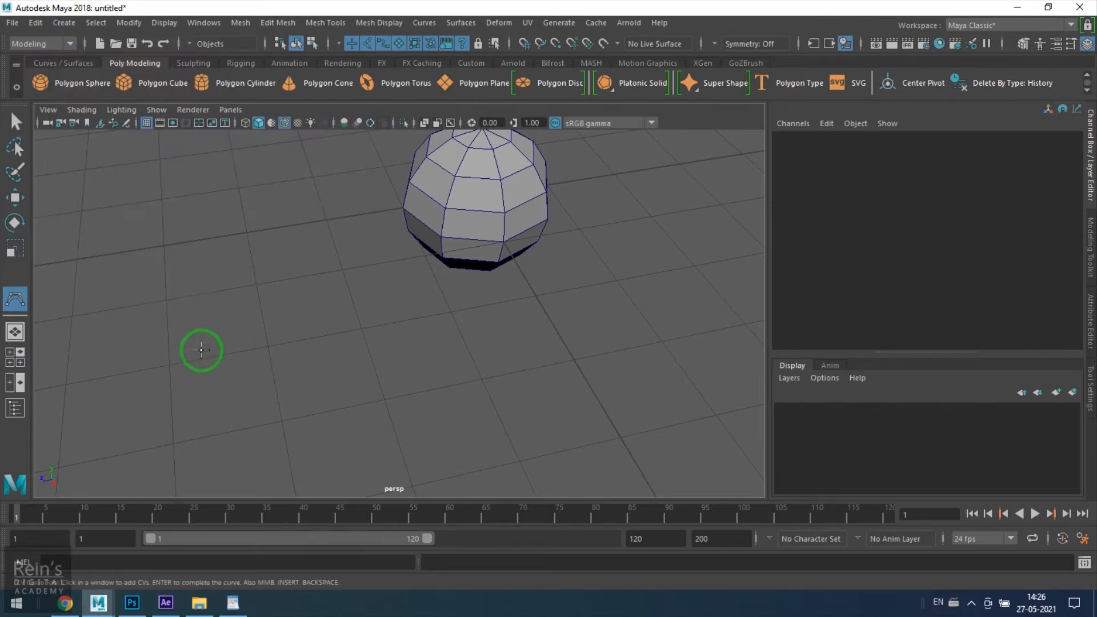
click(201, 350)
click(411, 298)
click(490, 423)
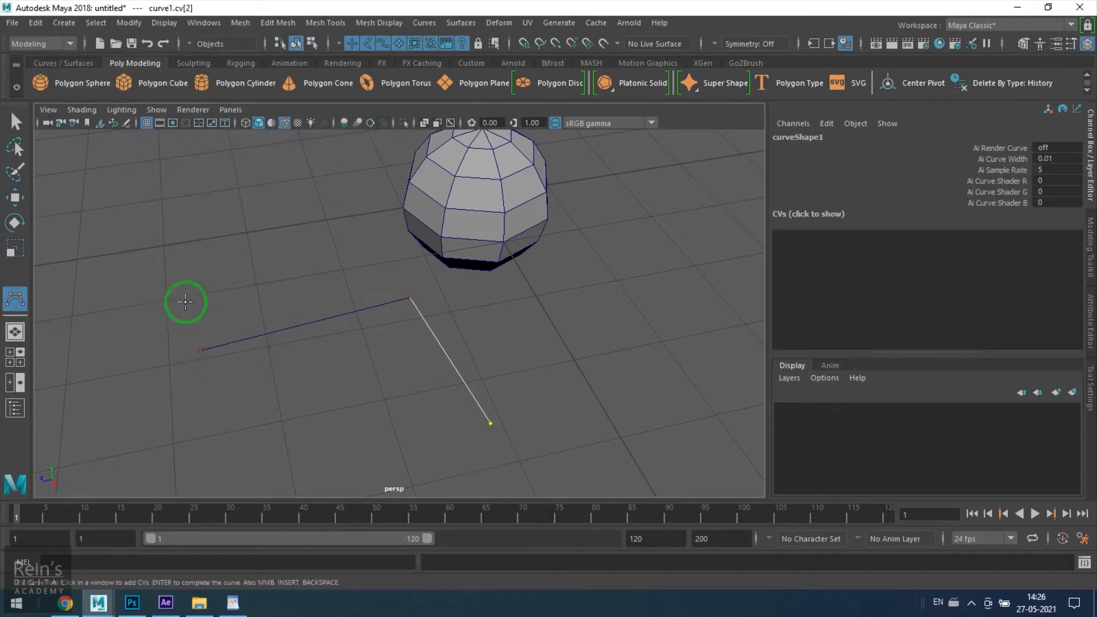
click(146, 122)
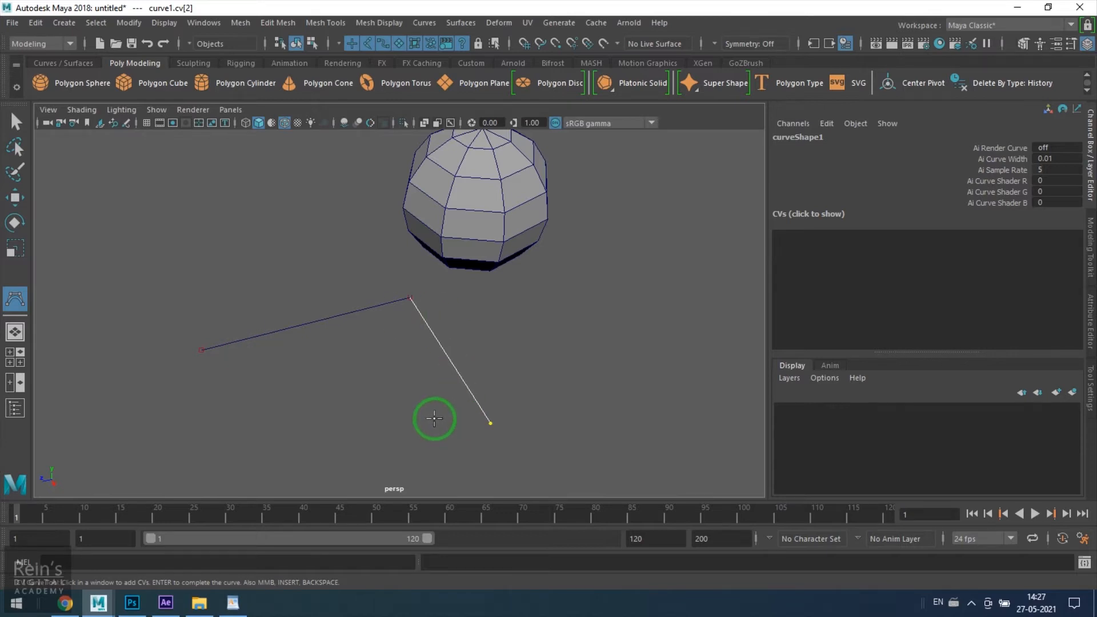
Step: Close the curve as a triangle by snapping to its first point, and rework it into a closed four-sided shape
key(v)
click(202, 350)
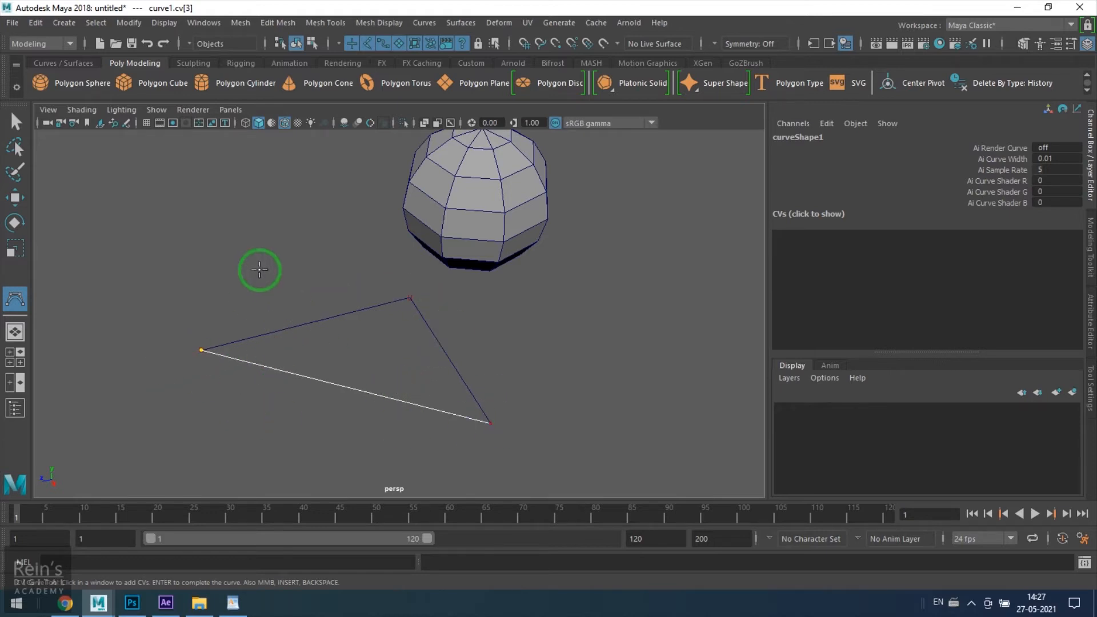
key(BackSpace)
click(388, 450)
click(201, 349)
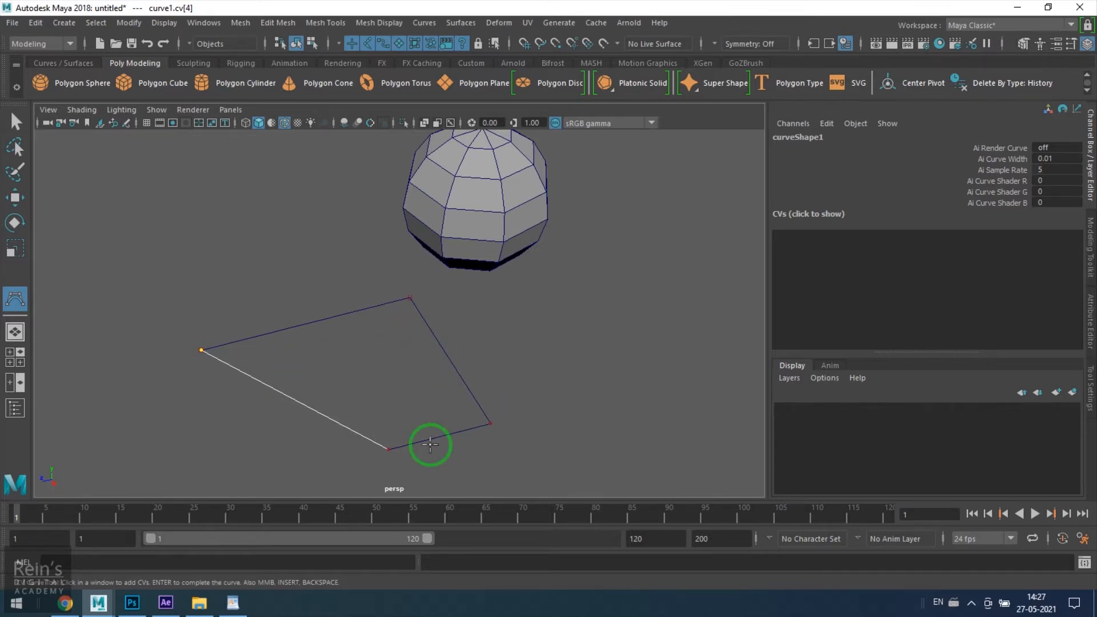
Step: Rework the curve into a closed five-sided shape, snapping the last point to the first, and finish the curve
key(BackSpace)
key(BackSpace)
click(326, 449)
click(166, 451)
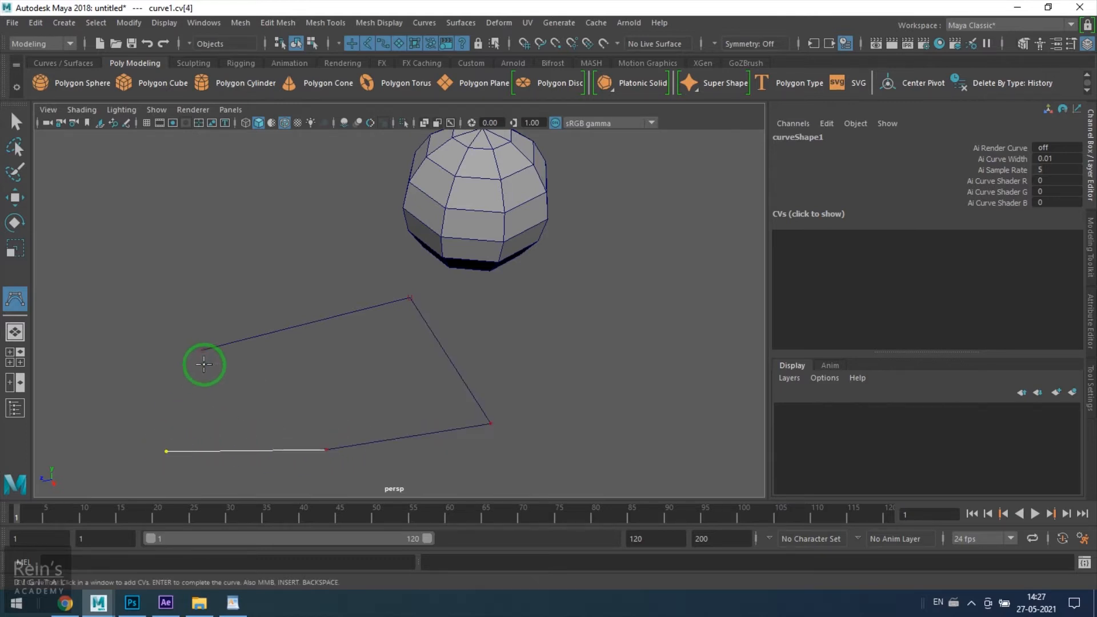
click(204, 353)
key(BackSpace)
click(201, 349)
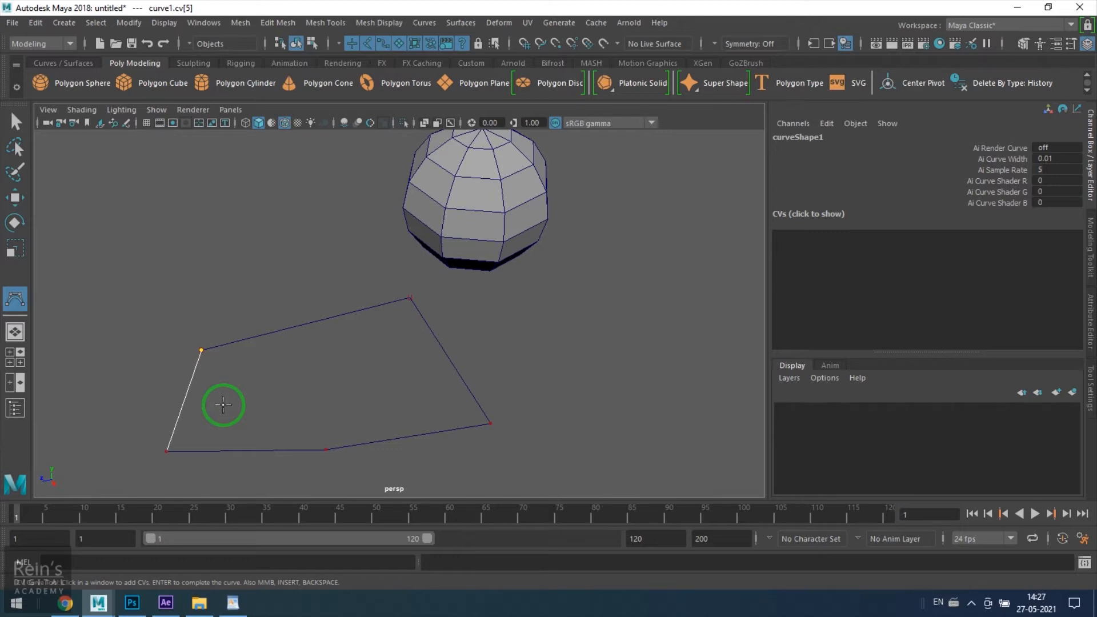
key(r)
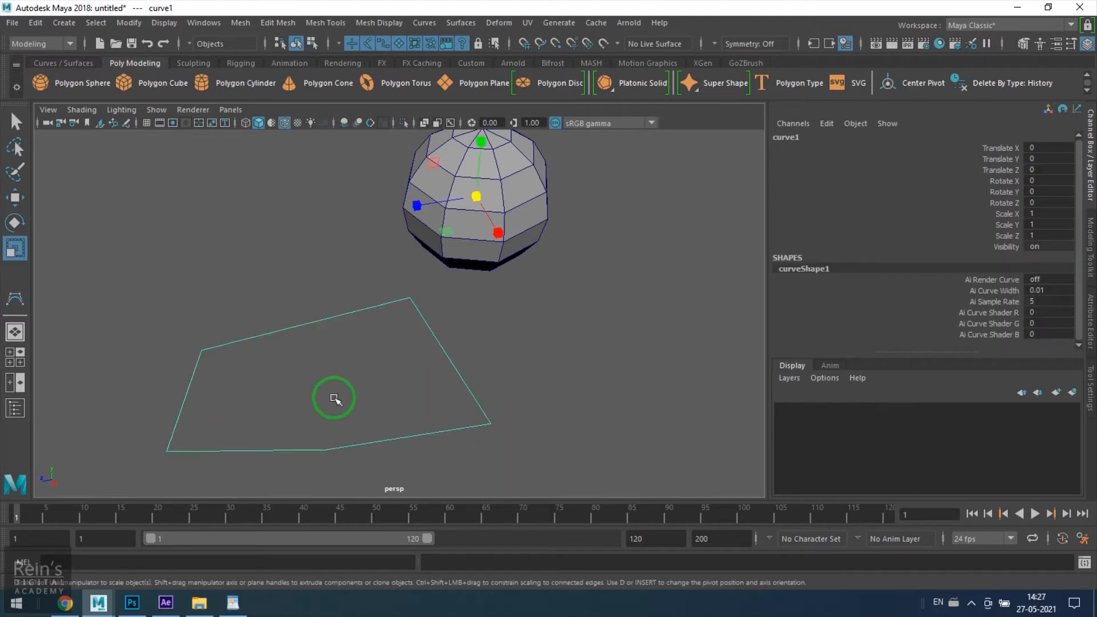
Step: Delete the five-sided curve and select the sphere in a close view
click(335, 398)
click(466, 260)
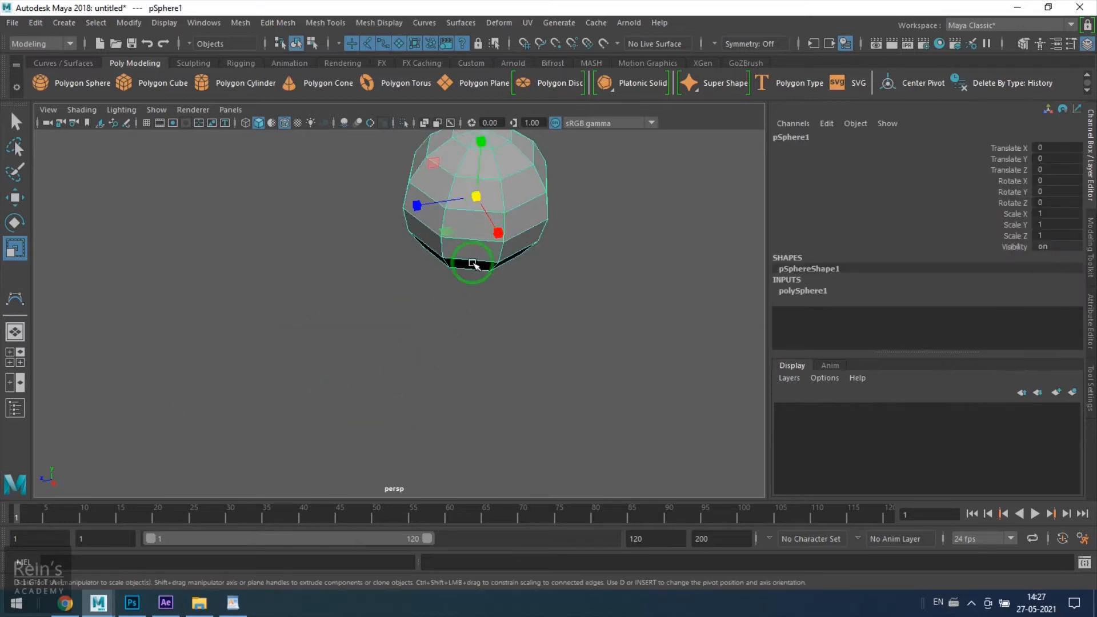
alt+middle_drag(485, 247, 393, 400)
alt+right_drag(375, 340, 527, 419)
alt+middle_drag(458, 386, 499, 343)
alt+right_drag(500, 343, 490, 385)
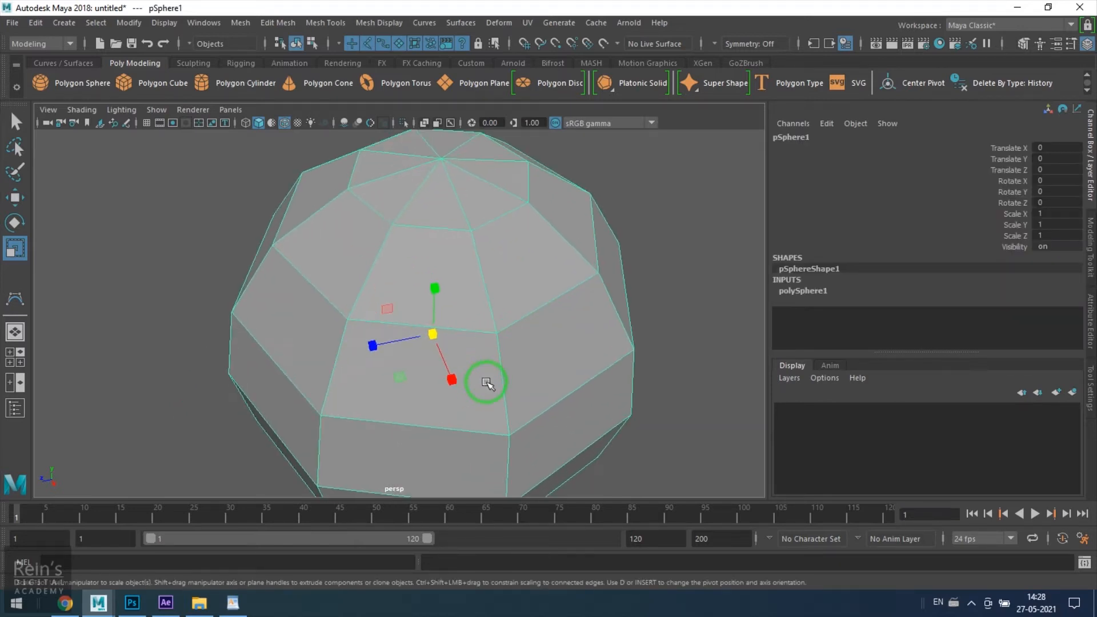
Step: Select individual triangular and four-sided faces on the upper half of the sphere to compare their shapes
key(q)
key(F11)
click(433, 204)
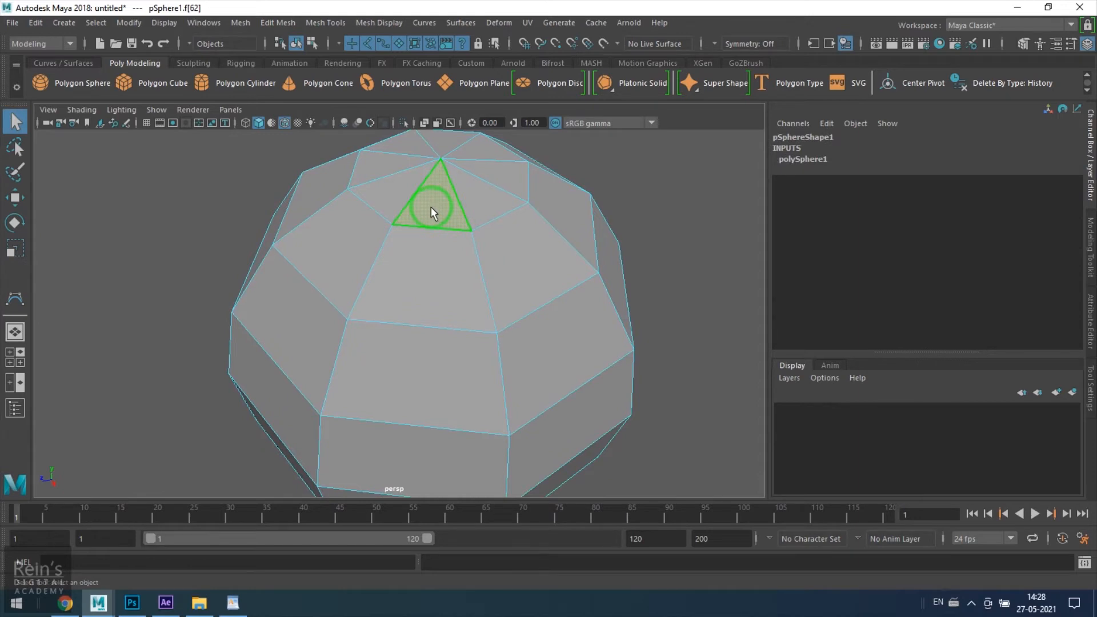
click(438, 303)
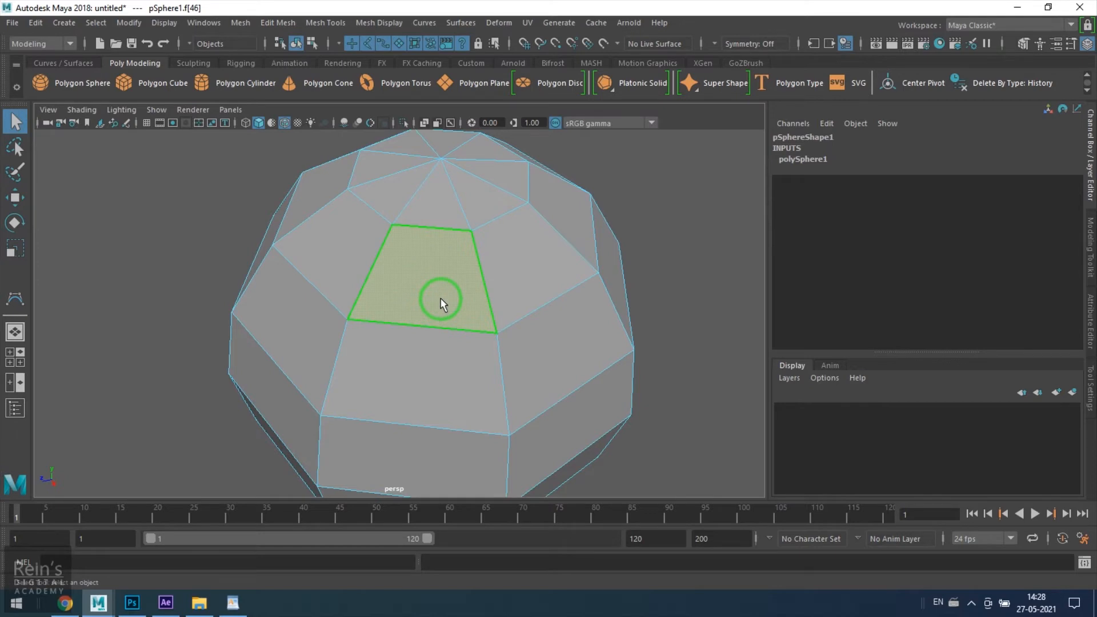
click(404, 191)
click(429, 288)
click(421, 346)
click(434, 300)
Step: Return the sphere to object selection and move it to about -1.402 along X
key(F8)
scroll(431, 339, down, 5)
key(w)
drag(460, 384, 343, 313)
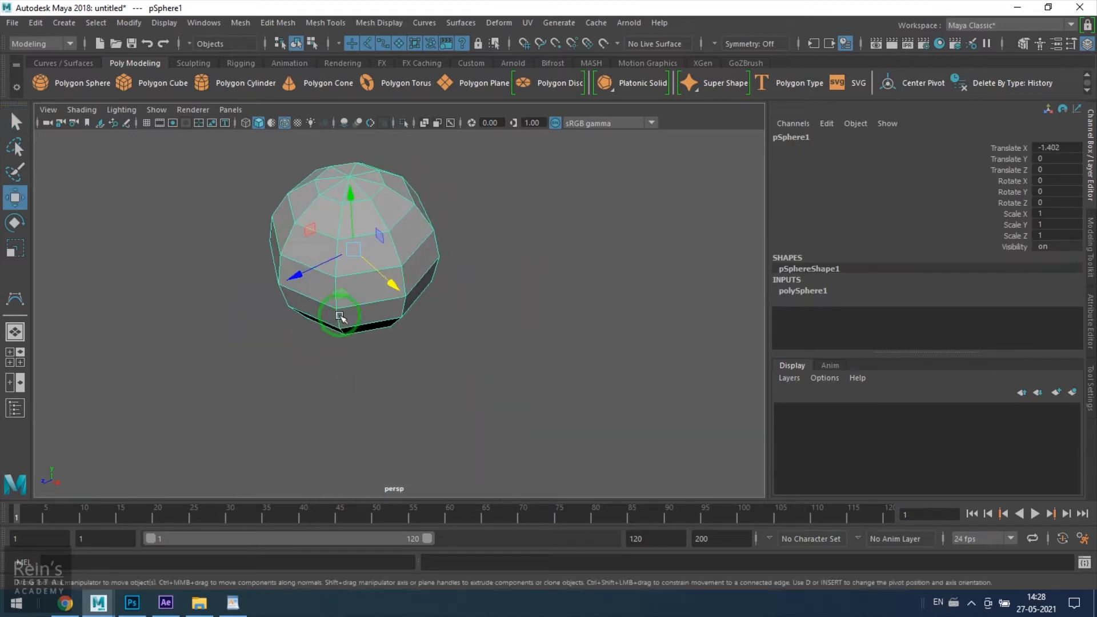
Step: Create a polygon cylinder with its Subdivisions Caps set to 0
click(202, 83)
alt+drag(481, 339, 544, 316)
click(800, 290)
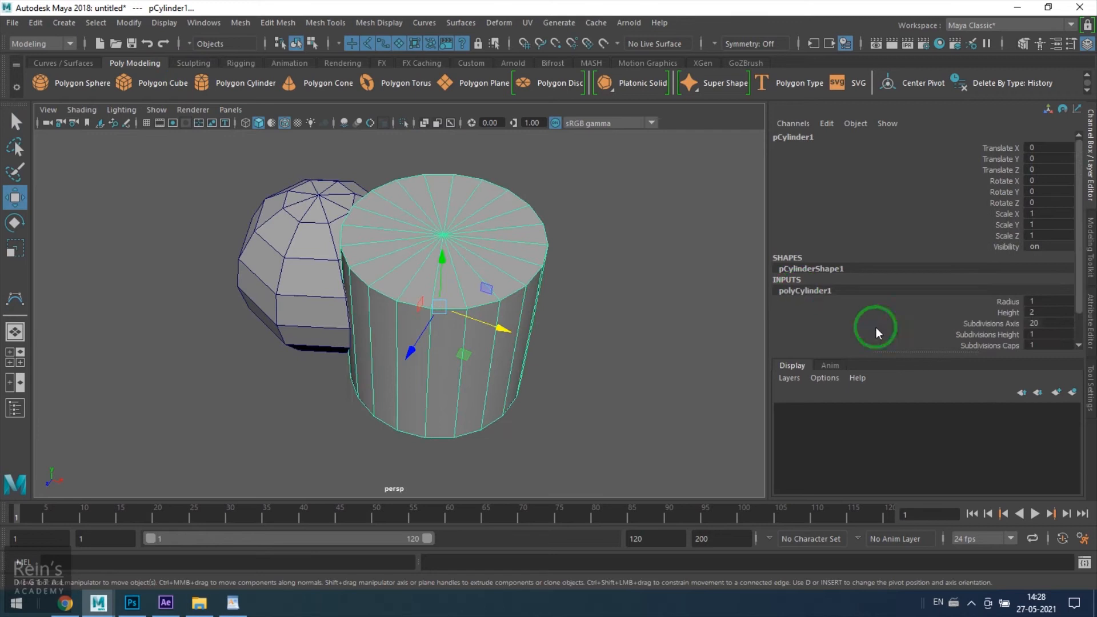
scroll(1048, 320, down, 1)
click(1049, 311)
text(0)
key(Return)
scroll(494, 255, up, 2)
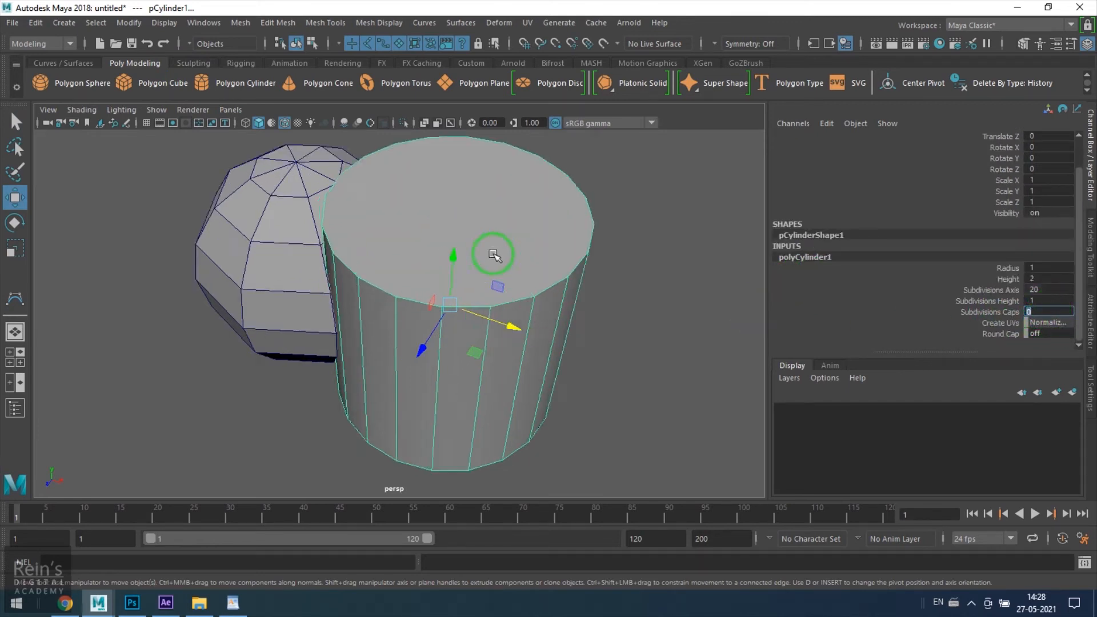
Step: Select edges along the rim of the cylinder's top cap to examine the many-sided face
scroll(494, 255, up, 2)
alt+drag(494, 255, 534, 242)
scroll(536, 238, down, 1)
alt+middle_drag(537, 238, 478, 325)
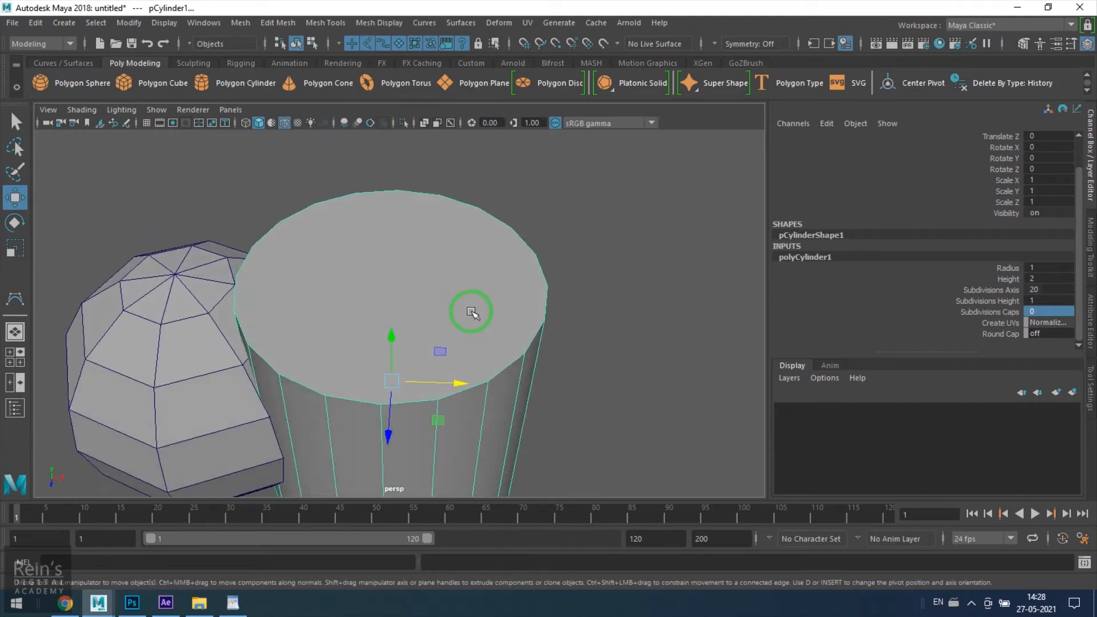
right_drag(450, 298, 466, 324)
click(452, 288)
click(491, 366)
key(q)
shift+click(464, 386)
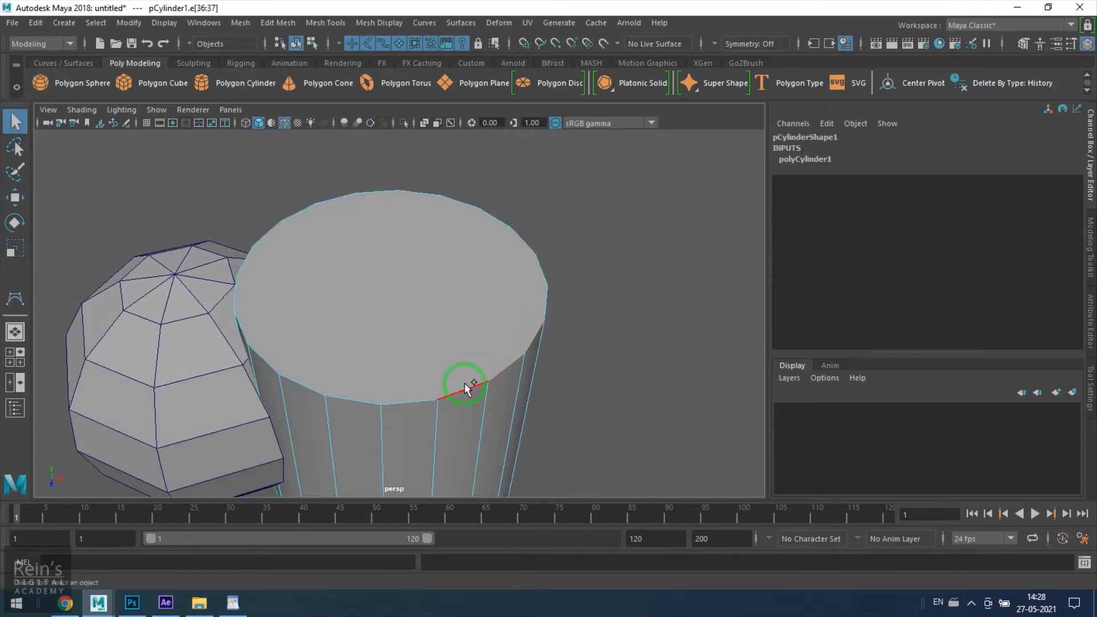
right_drag(413, 399, 467, 302)
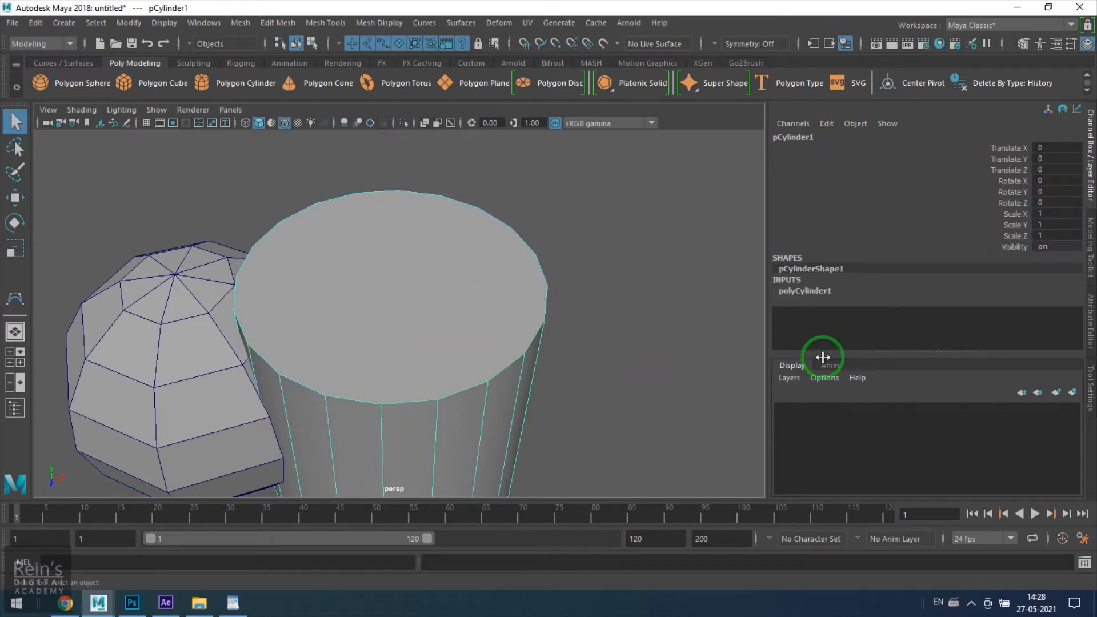
Step: Set the cylinder's Subdivisions Axis to 5
click(835, 291)
double_click(1038, 323)
text(5)
key(Return)
text(5)
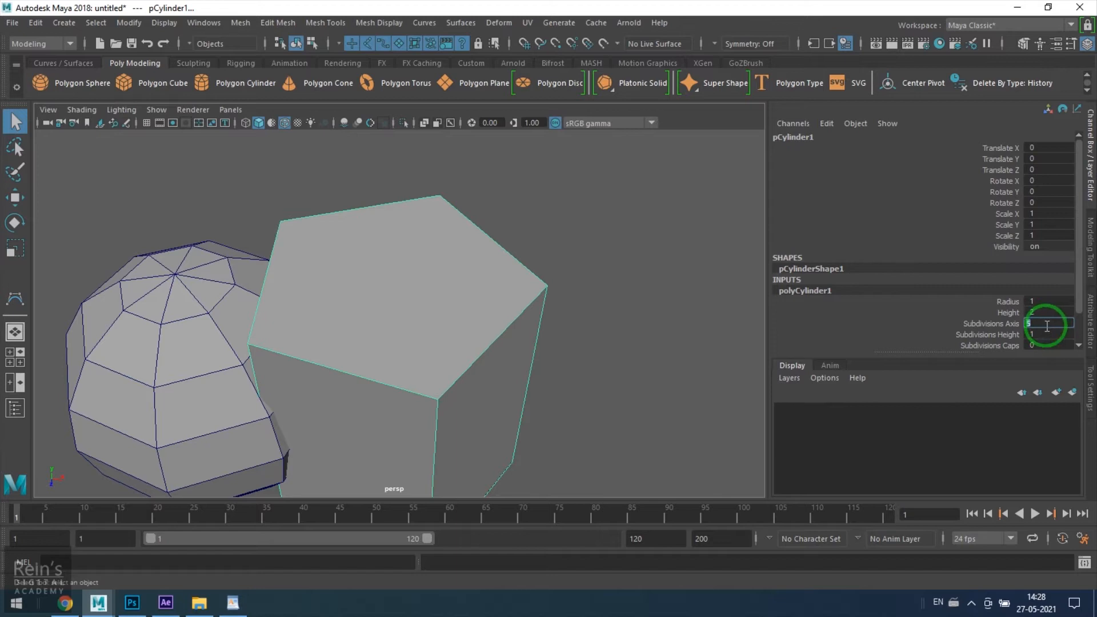
text(5)
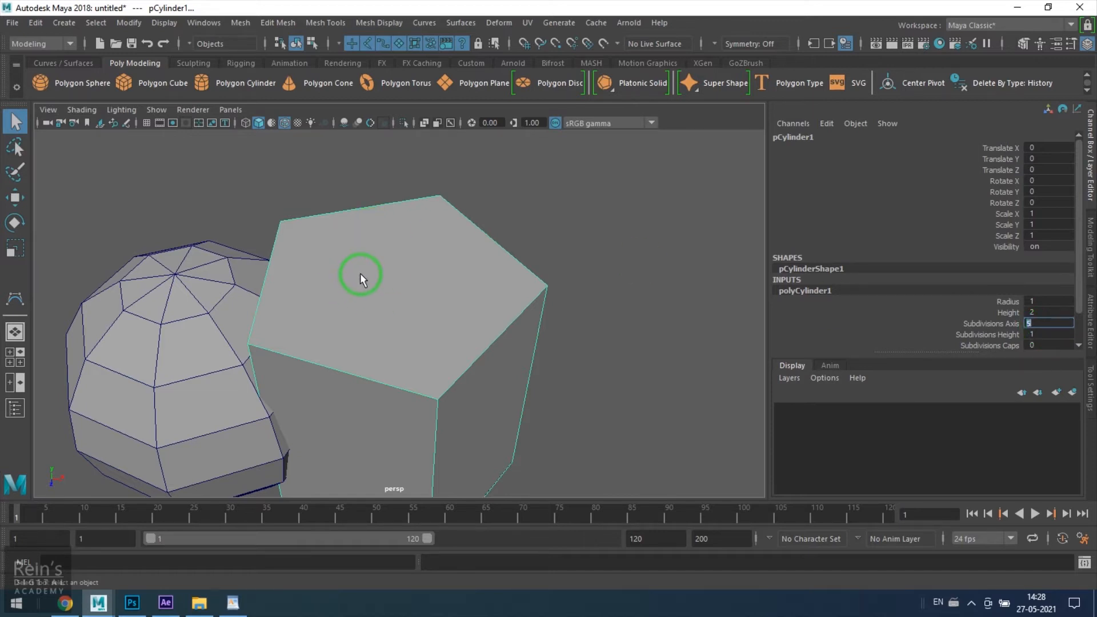
Step: Try Subdivisions Axis values of 6, 15, 25 and 10000 on the cylinder
text(6)
key(Return)
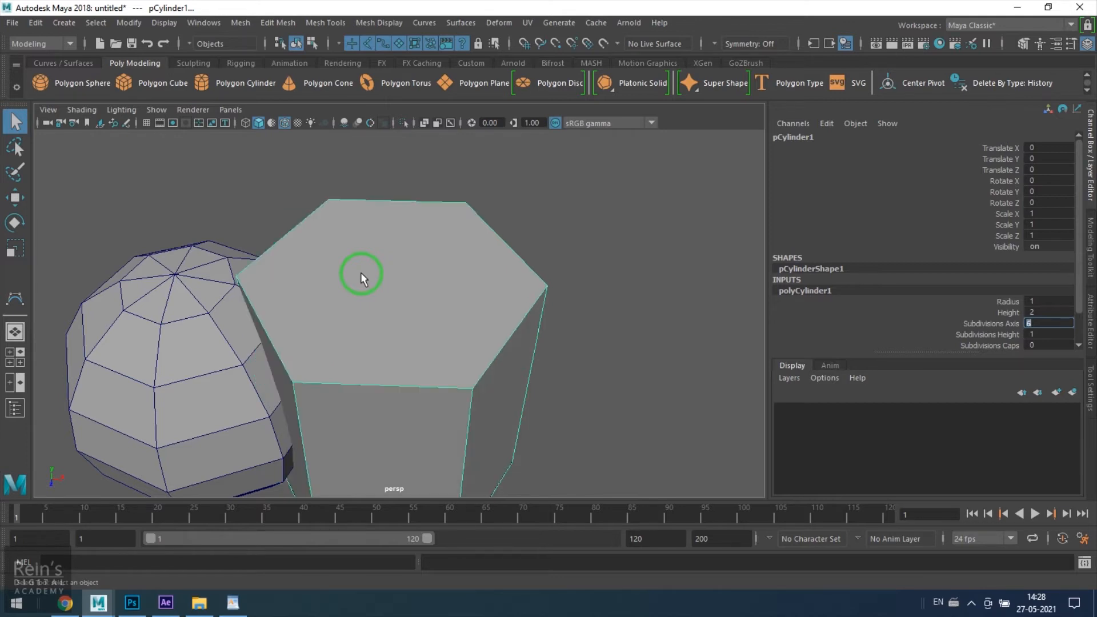
text(15)
key(Return)
text(25)
key(Return)
text(10000)
key(Return)
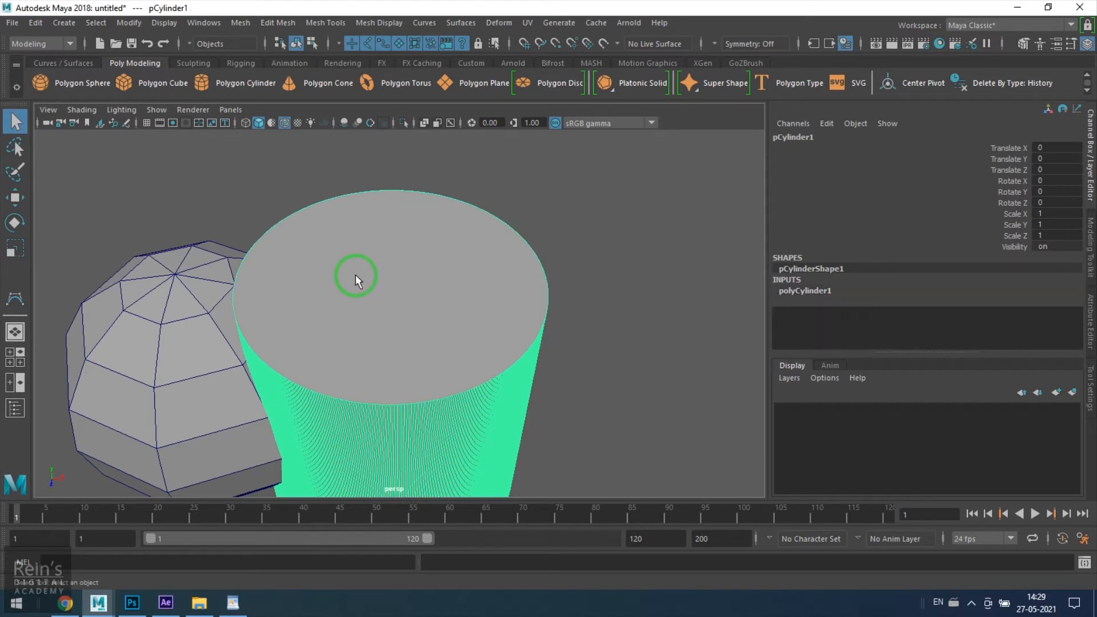
Step: Delete the cylinder and select a four-sided face on the upper part of the sphere
key(Delete)
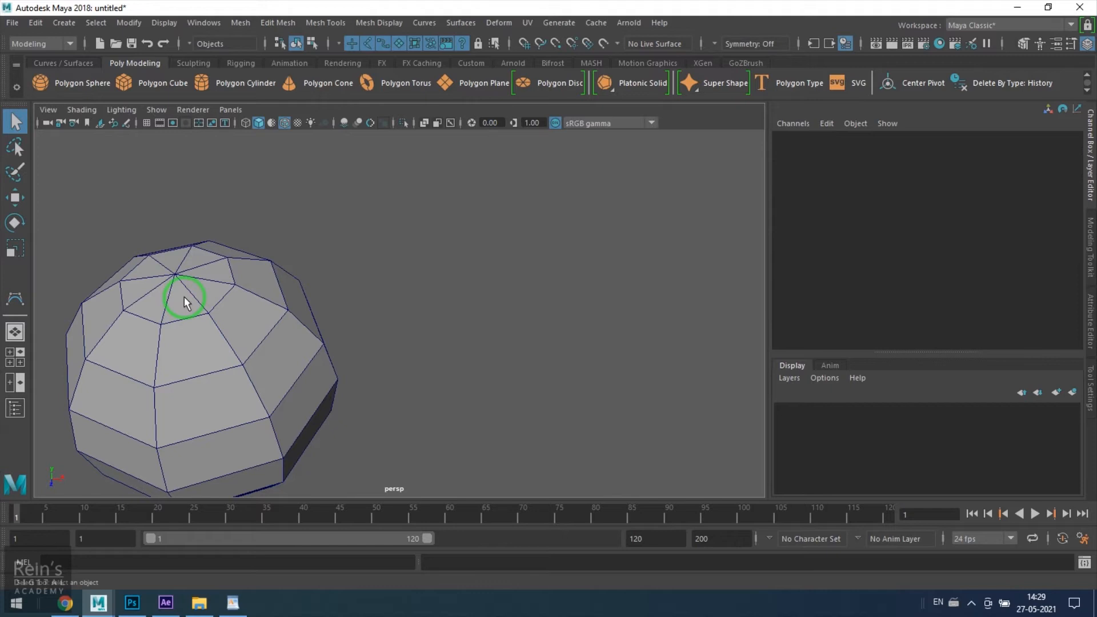
right_drag(191, 356, 198, 362)
click(198, 361)
click(237, 330)
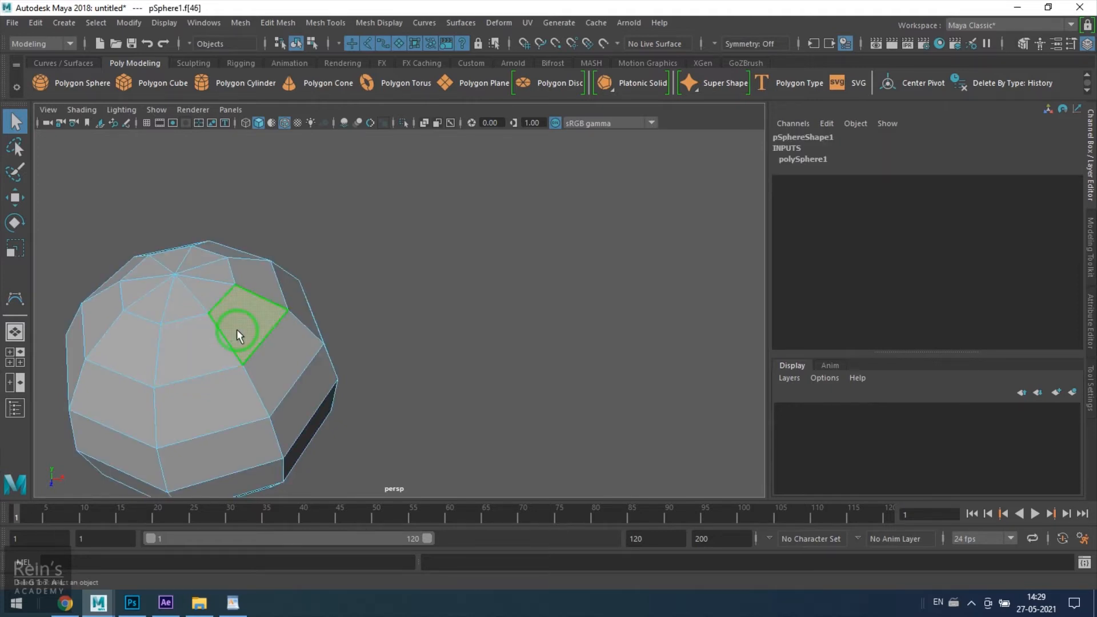
Step: Select a triangular face adjoining the sphere's top pole
click(188, 311)
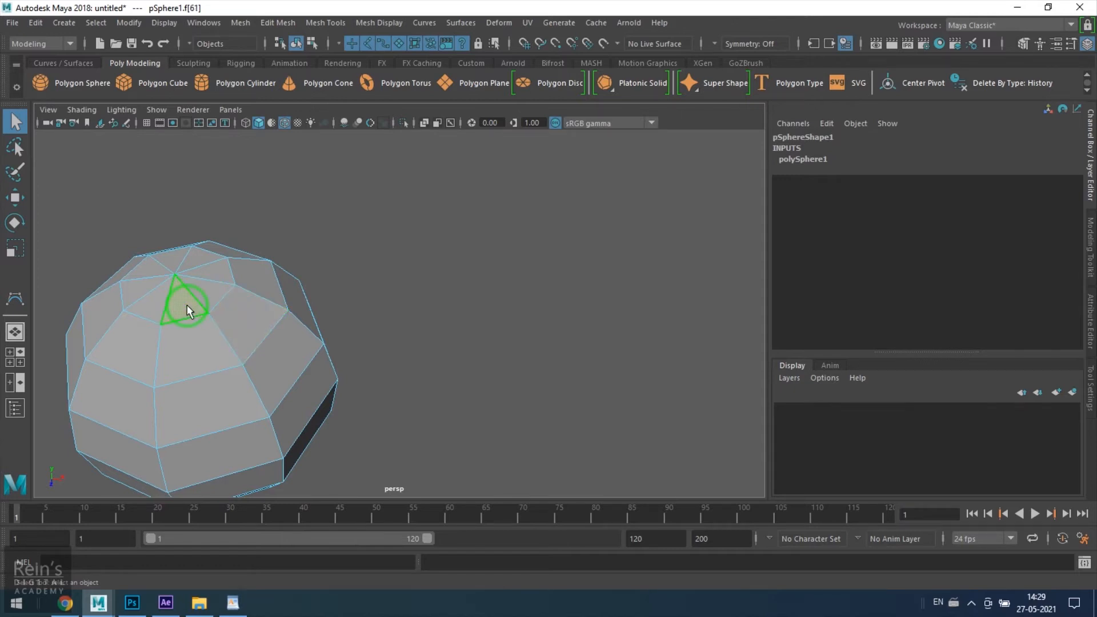
alt+drag(304, 390, 258, 375)
alt+middle_drag(259, 374, 458, 362)
alt+drag(459, 363, 405, 353)
Step: Select a block of adjacent four-sided faces across the sphere's side, and return to object mode
click(373, 328)
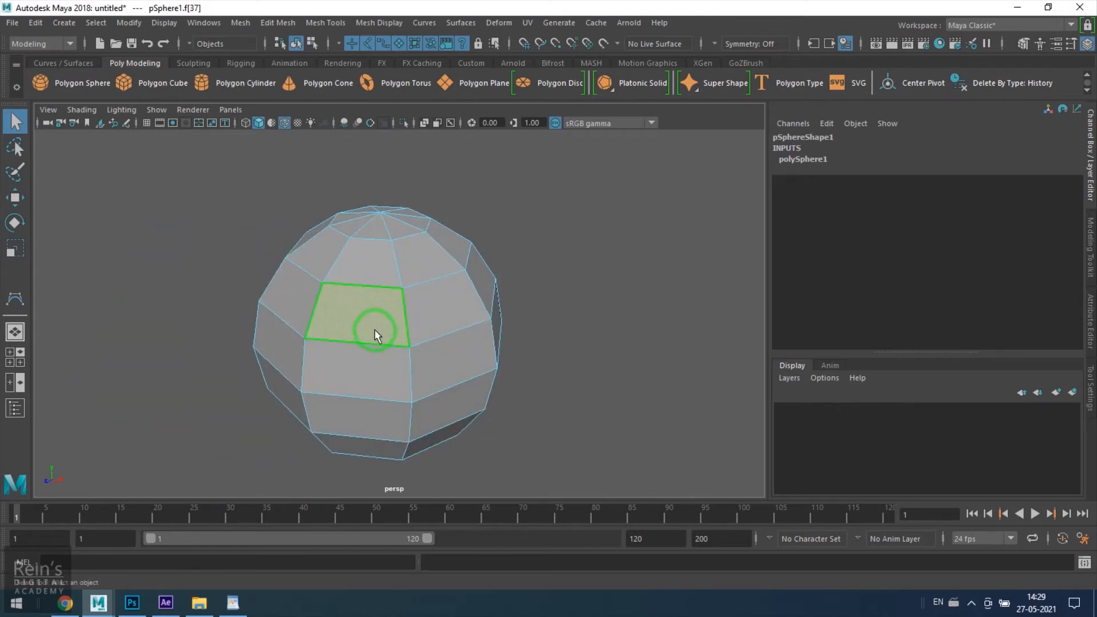
shift+click(373, 276)
shift+click(423, 264)
shift+click(439, 327)
shift+click(454, 361)
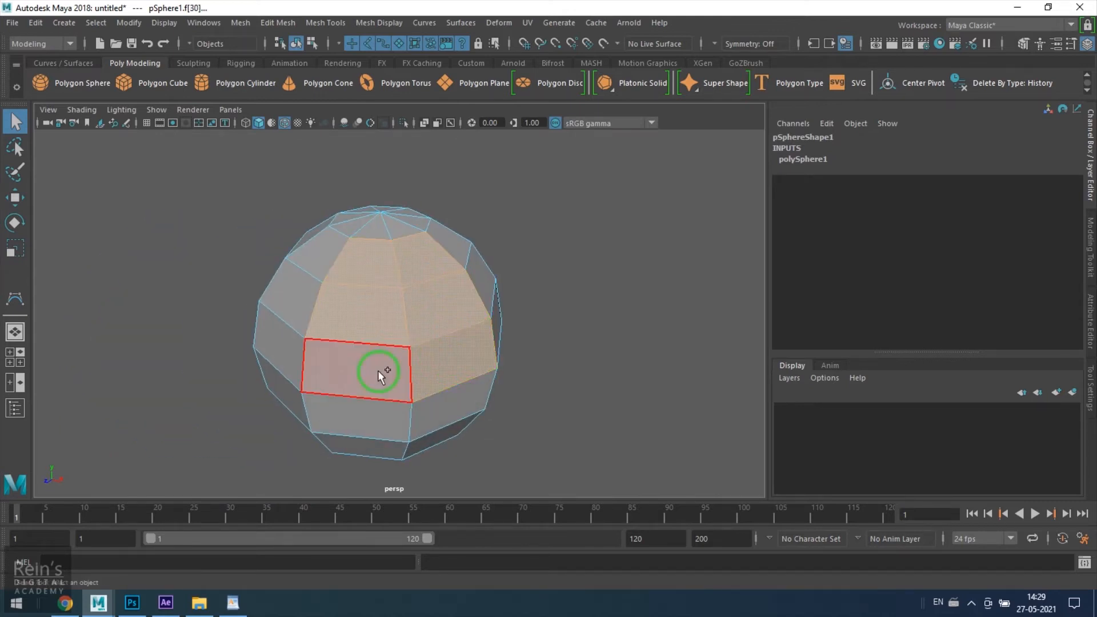
shift+click(294, 351)
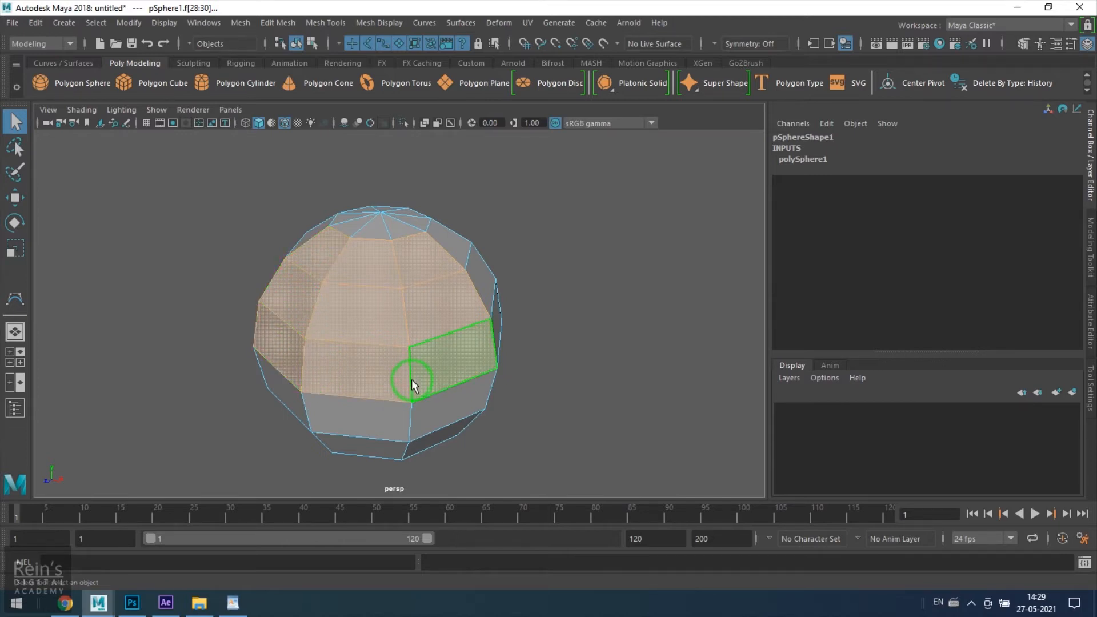
click(531, 348)
right_drag(362, 382, 551, 240)
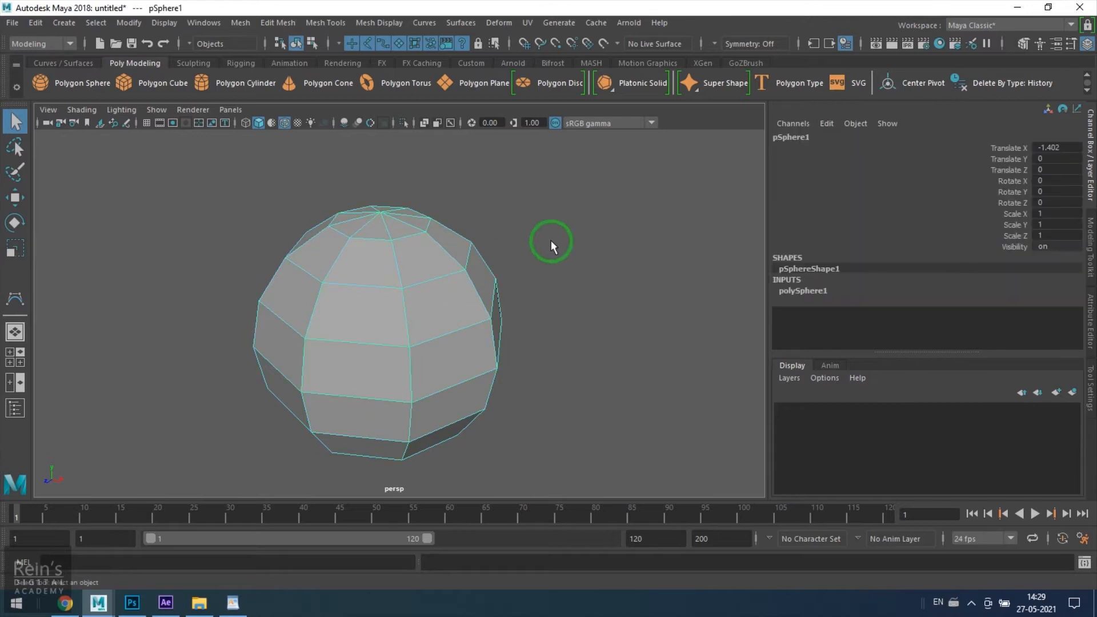
Step: Select a single four-sided face on the sphere's middle band, and return to object mode
alt+middle_drag(421, 333, 419, 311)
alt+right_drag(419, 310, 394, 420)
click(353, 360)
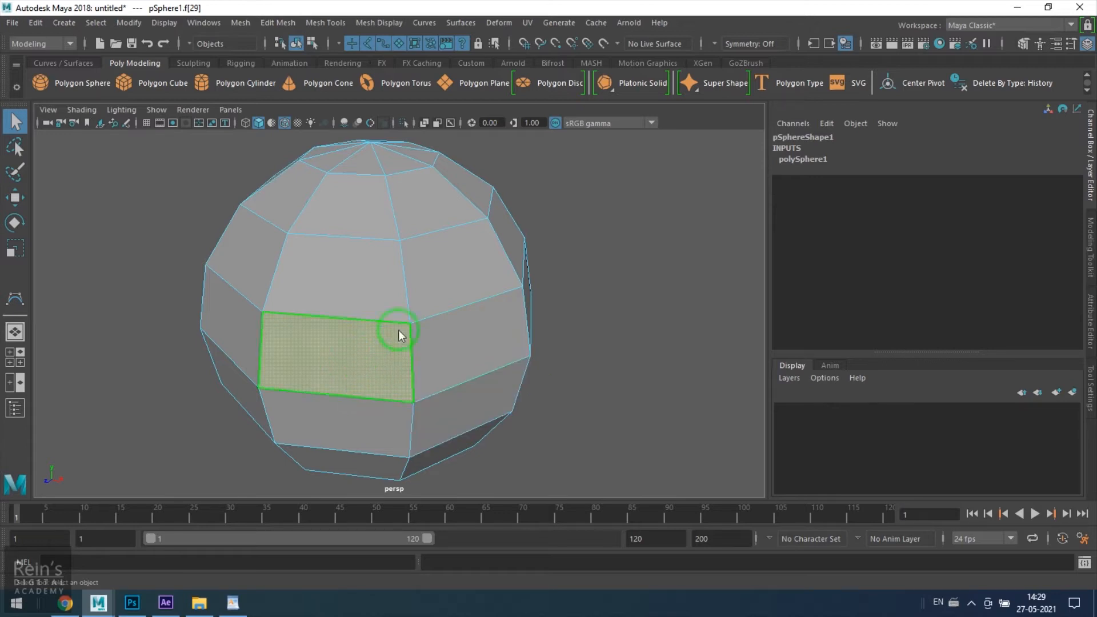
right_drag(396, 331, 436, 297)
Step: Switch to face selection and pick the four-sided face in the row above the middle band
right_click(369, 264)
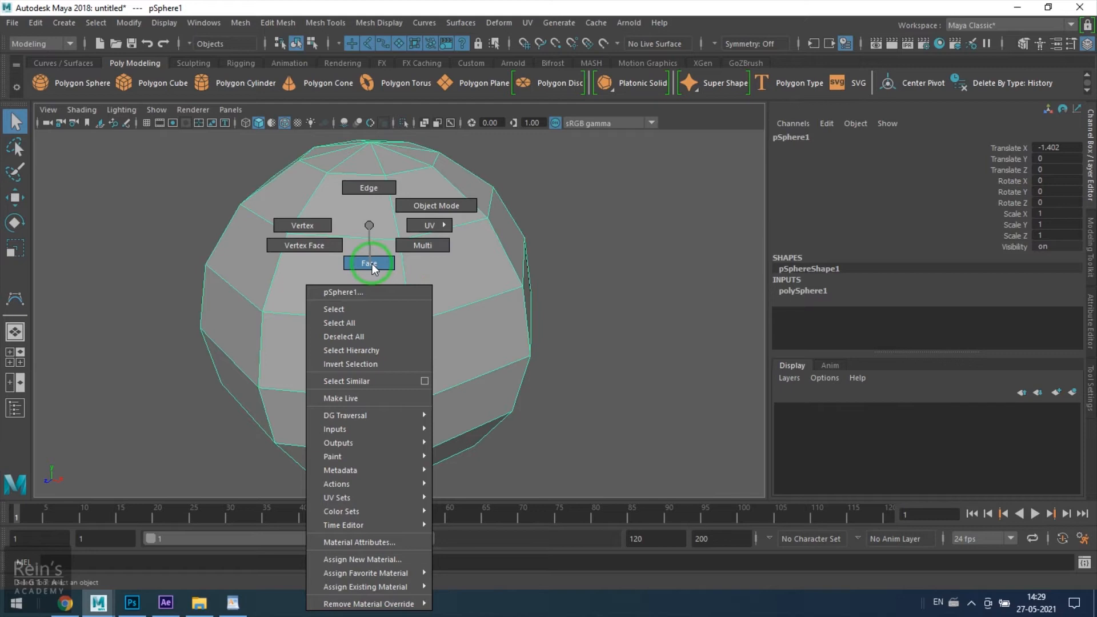
right_drag(372, 264, 372, 265)
click(337, 367)
click(337, 278)
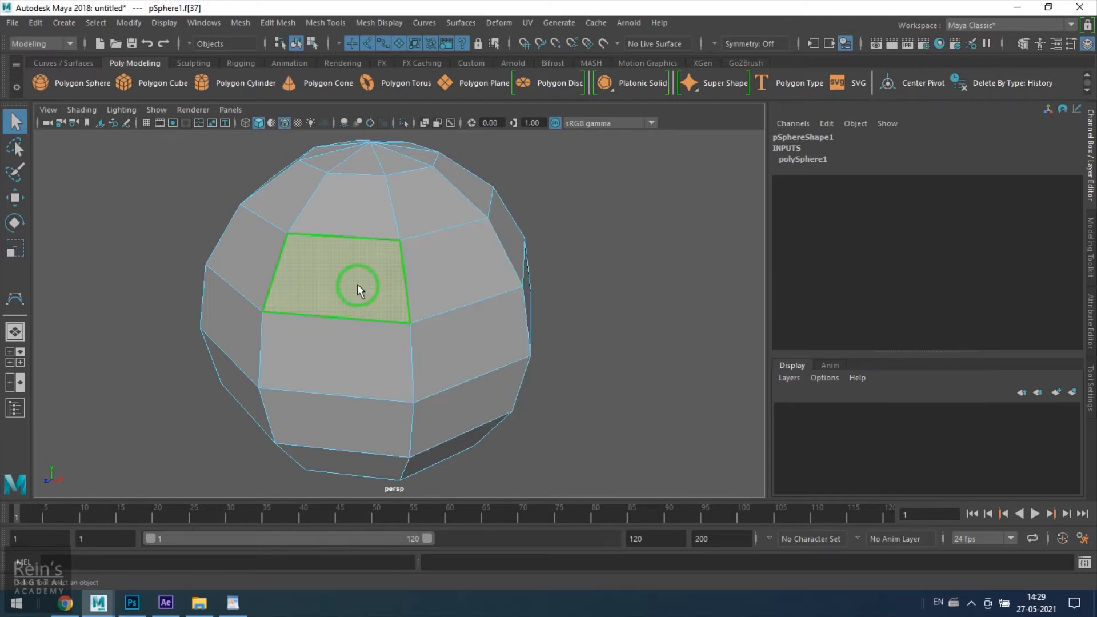
Step: Try moving and rotating the selected sphere face, undoing the changes
key(w)
drag(304, 305, 388, 328)
key(e)
key(ctrl+z)
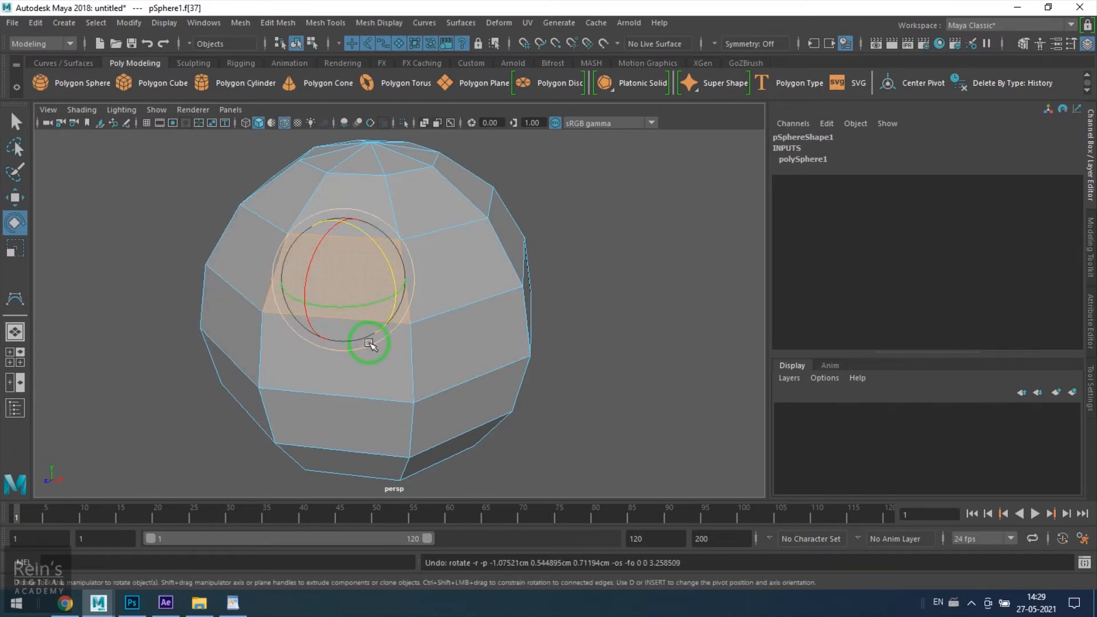
Step: Try scaling the selected sphere face up uniformly, and undo the scaling
key(r)
drag(308, 297, 406, 336)
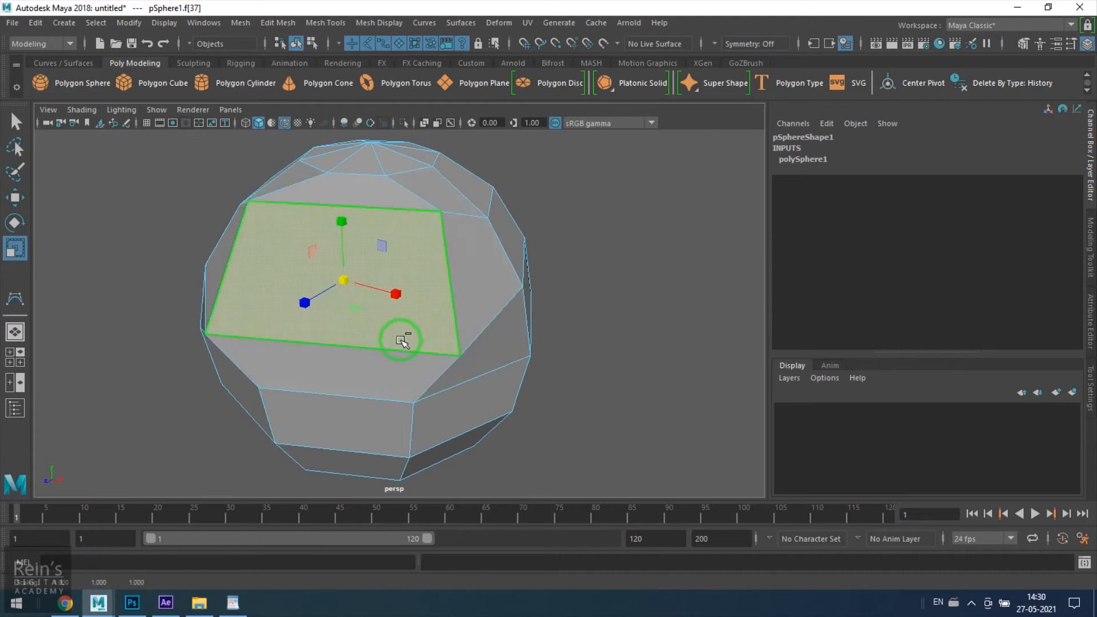
key(ctrl+z)
Step: With the Move tool active, add neighbouring faces in the same row and the row below to the selection
alt+drag(369, 377, 324, 382)
key(w)
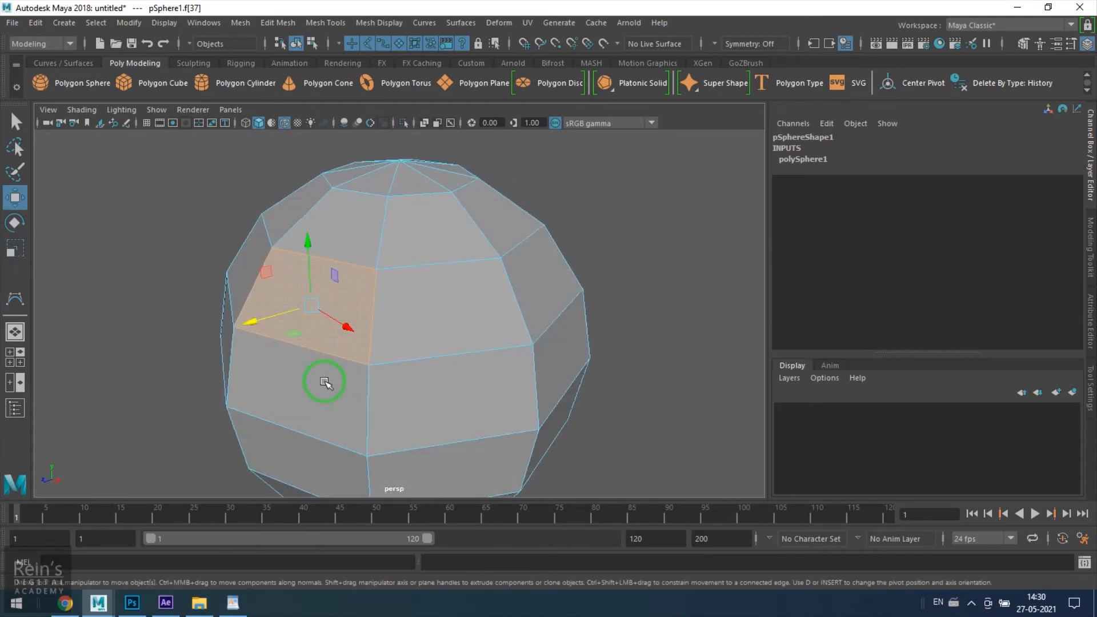
shift+click(420, 314)
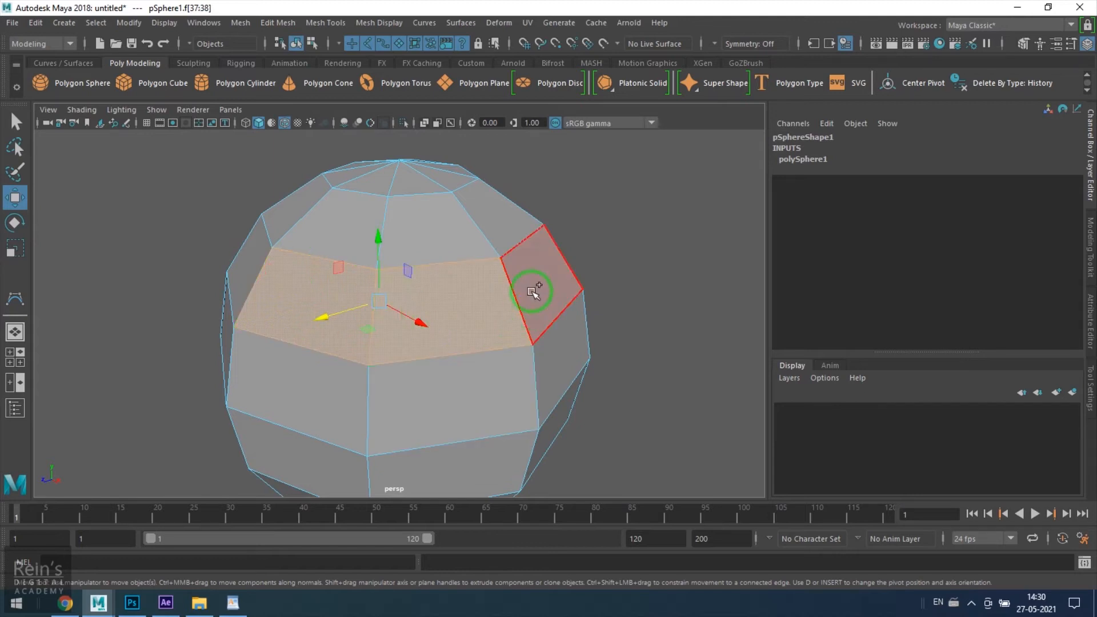
shift+click(532, 291)
shift+click(250, 264)
shift+click(302, 390)
shift+click(455, 410)
Step: Extend the face selection into the next lower row and around the sphere's side
scroll(440, 422, down, 2)
alt+drag(392, 428, 386, 390)
shift+click(328, 416)
shift+click(420, 419)
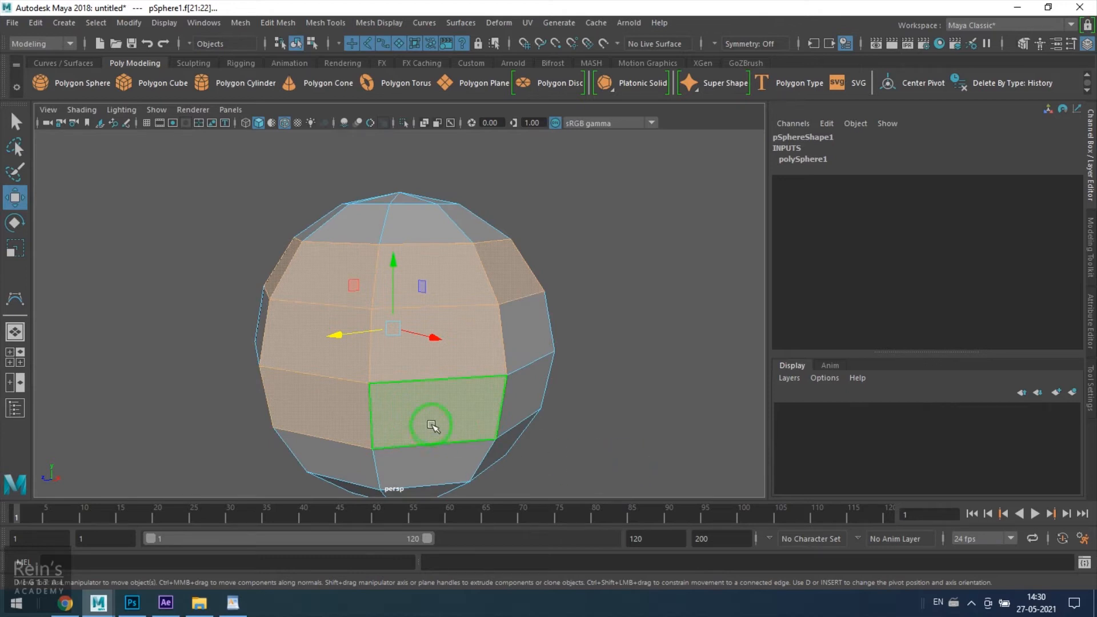
shift+click(523, 392)
shift+click(526, 339)
alt+drag(267, 409, 350, 351)
shift+click(350, 349)
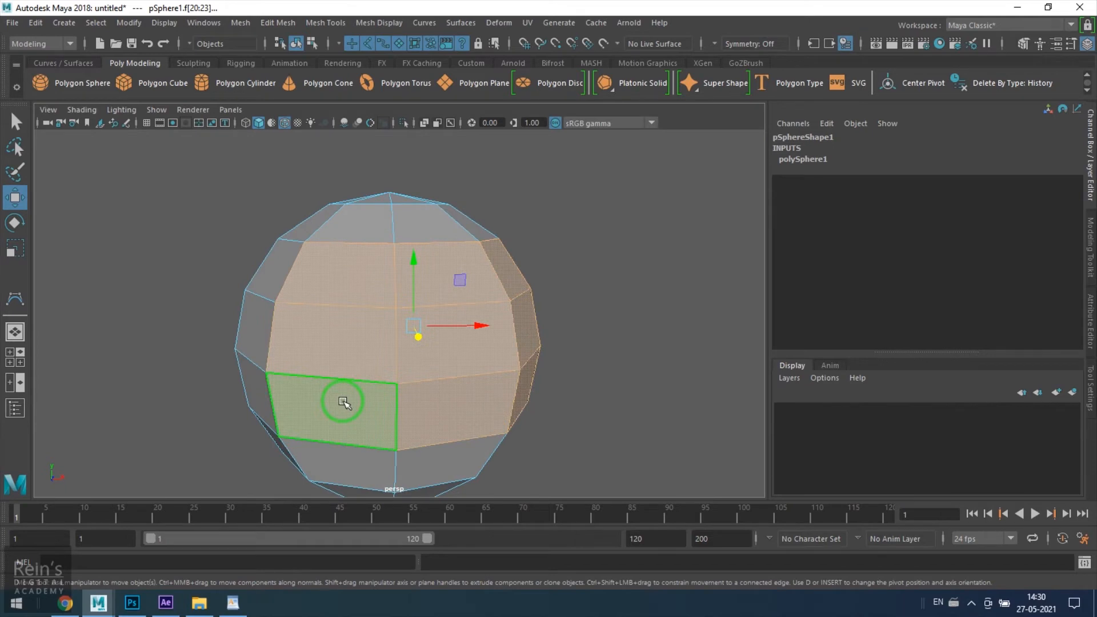
Step: Deselect several faces one by one around the sphere, and return to object mode
ctrl+click(348, 411)
ctrl+click(343, 346)
ctrl+click(442, 363)
ctrl+click(450, 401)
alt+drag(547, 448, 431, 447)
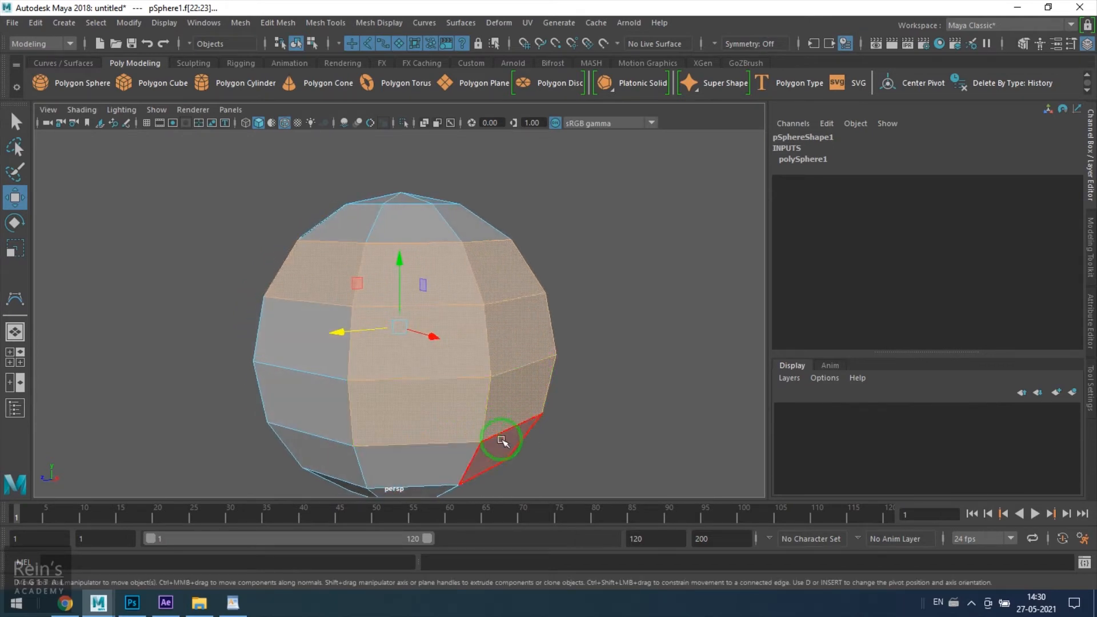
alt+drag(500, 440, 404, 430)
ctrl+click(412, 406)
alt+drag(428, 341, 463, 403)
key(F8)
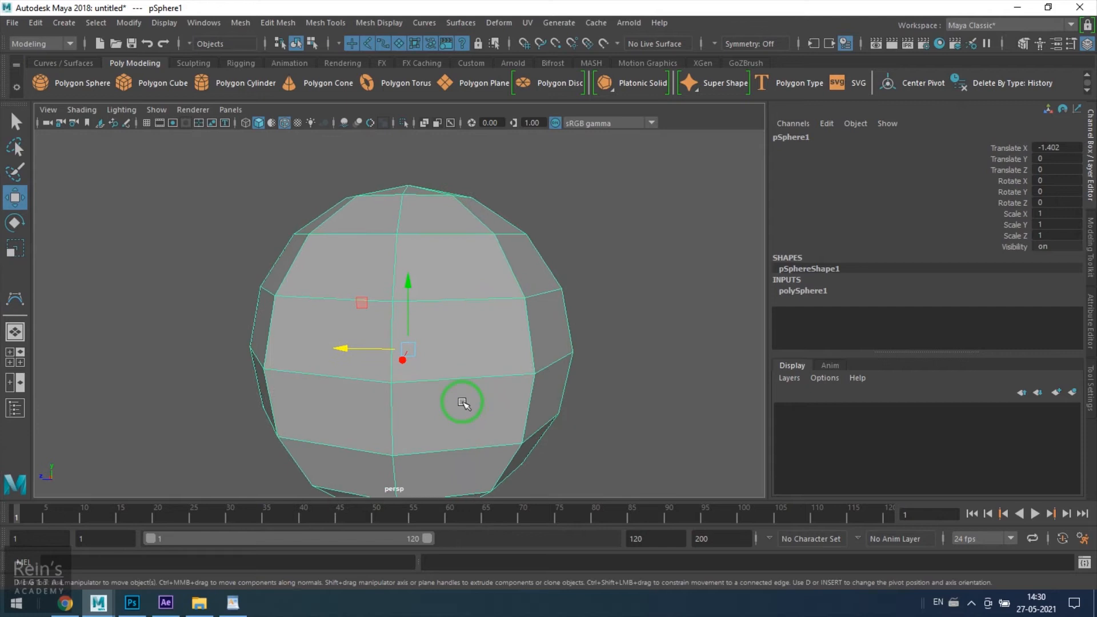
Step: Switch to edge selection and select one horizontal edge on the upper part of the sphere with the Select tool
right_drag(343, 226, 337, 189)
click(326, 297)
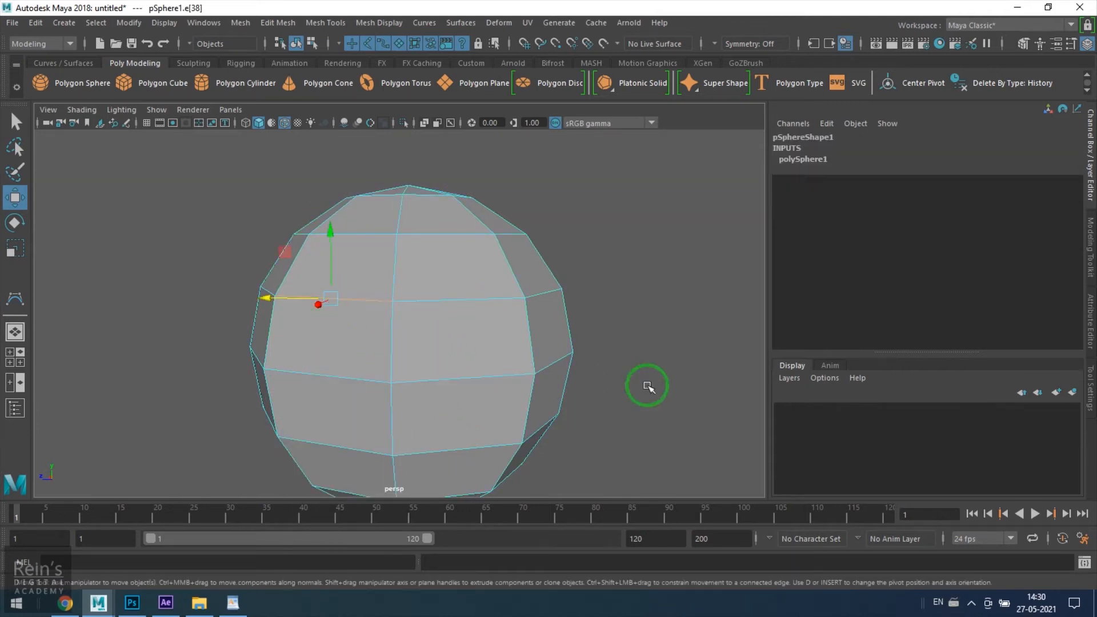
alt+drag(514, 385, 521, 389)
key(q)
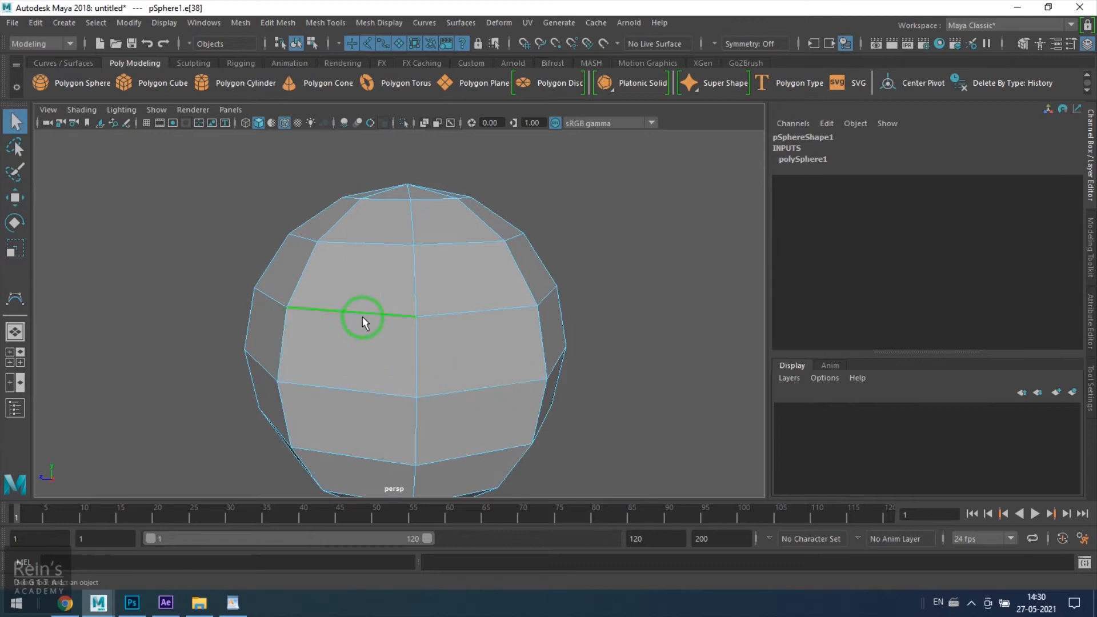
alt+drag(397, 385, 426, 370)
scroll(401, 400, up, 3)
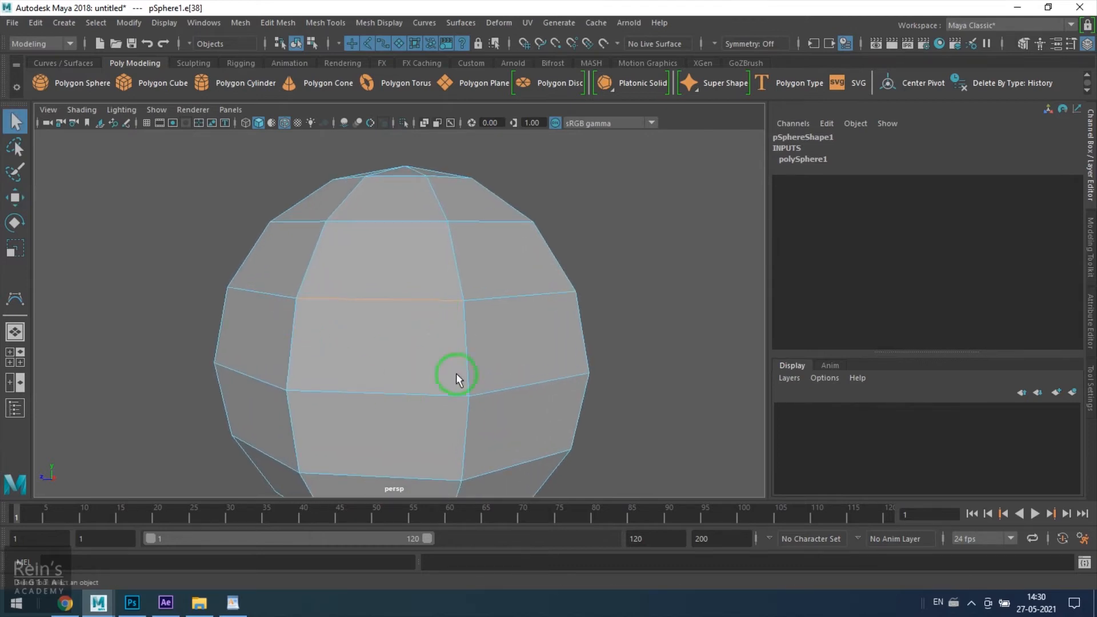
Step: Select the horizontal edge again and add neighbouring edges along the same ring of the sphere
alt+right_drag(363, 365, 424, 390)
click(493, 368)
click(333, 300)
alt+right_drag(483, 471, 453, 395)
alt+drag(453, 395, 423, 411)
shift+click(464, 323)
shift+click(284, 304)
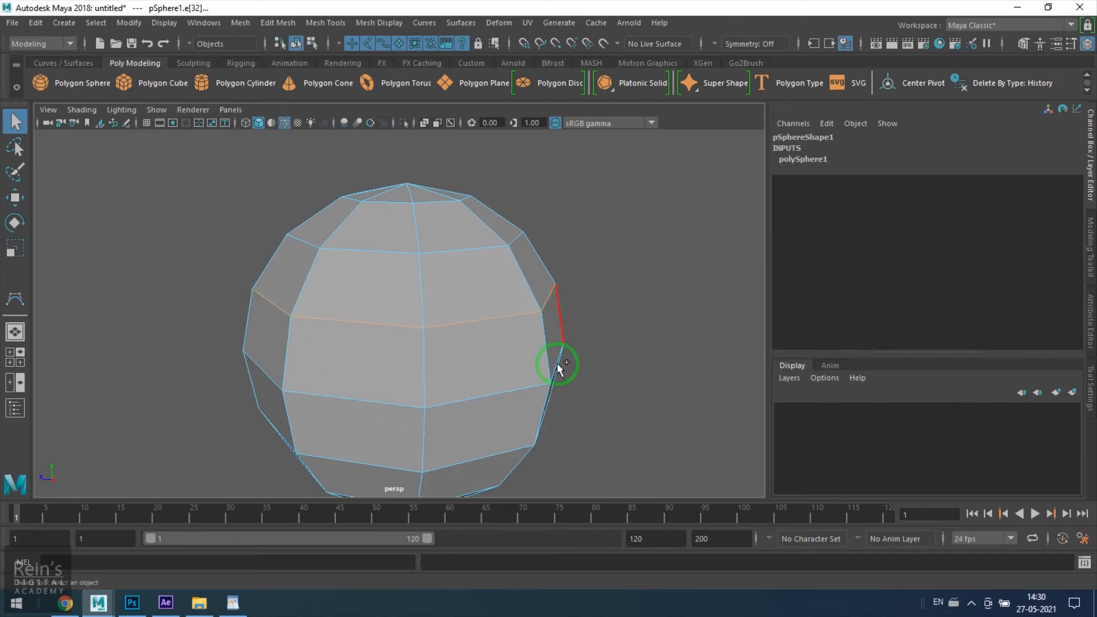
Step: Deselect the horizontal ring edges one by one, and return to object mode
ctrl+drag(533, 268, 560, 296)
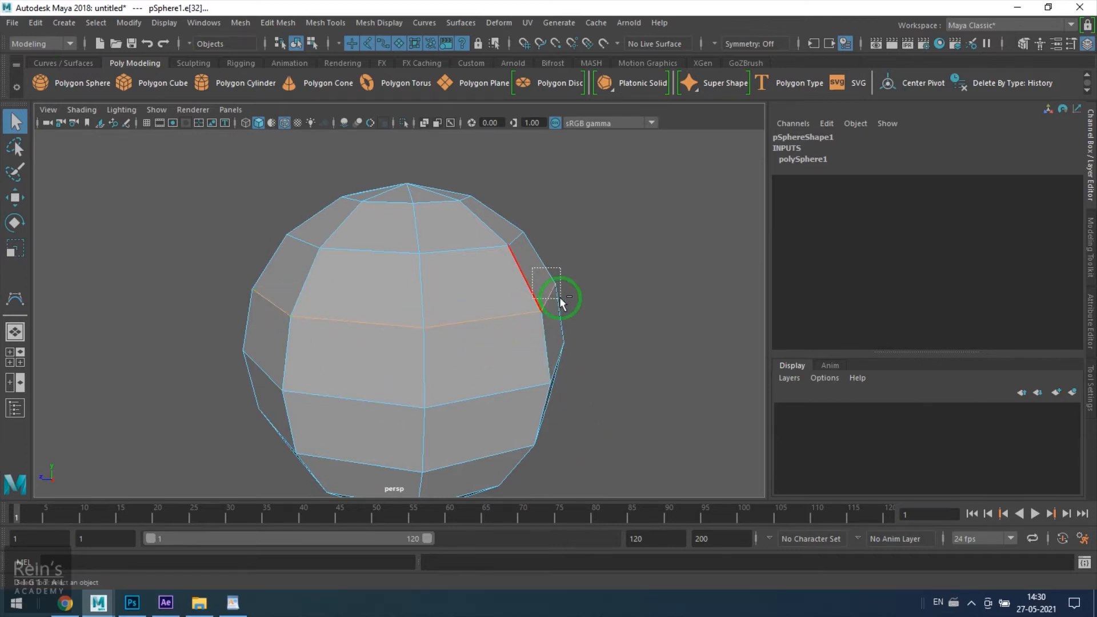
ctrl+click(271, 298)
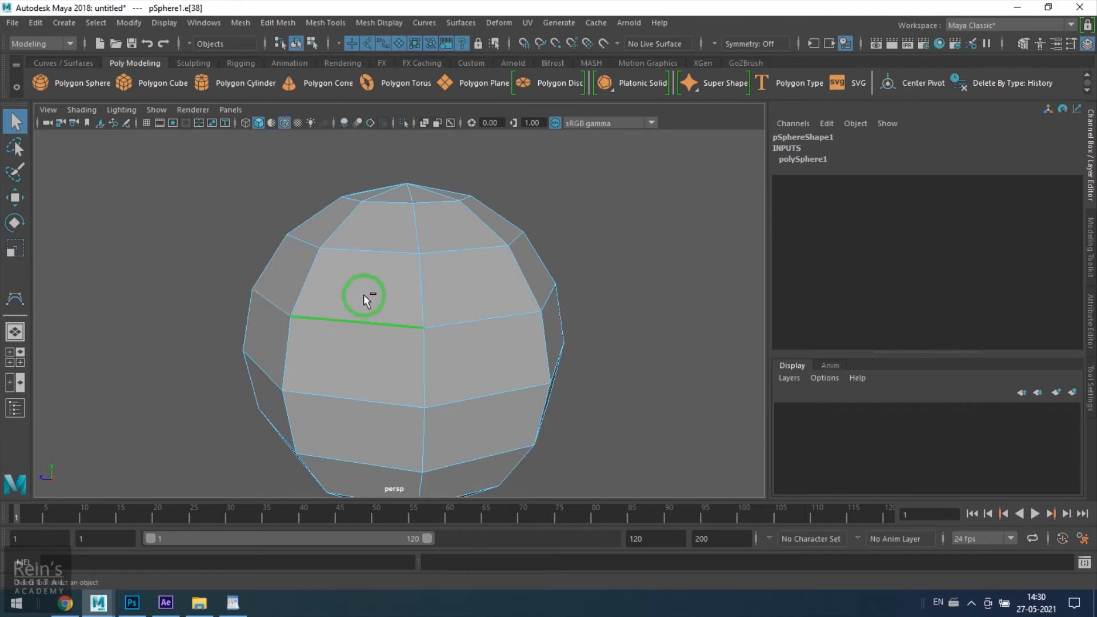
ctrl+click(368, 322)
right_drag(374, 365, 411, 339)
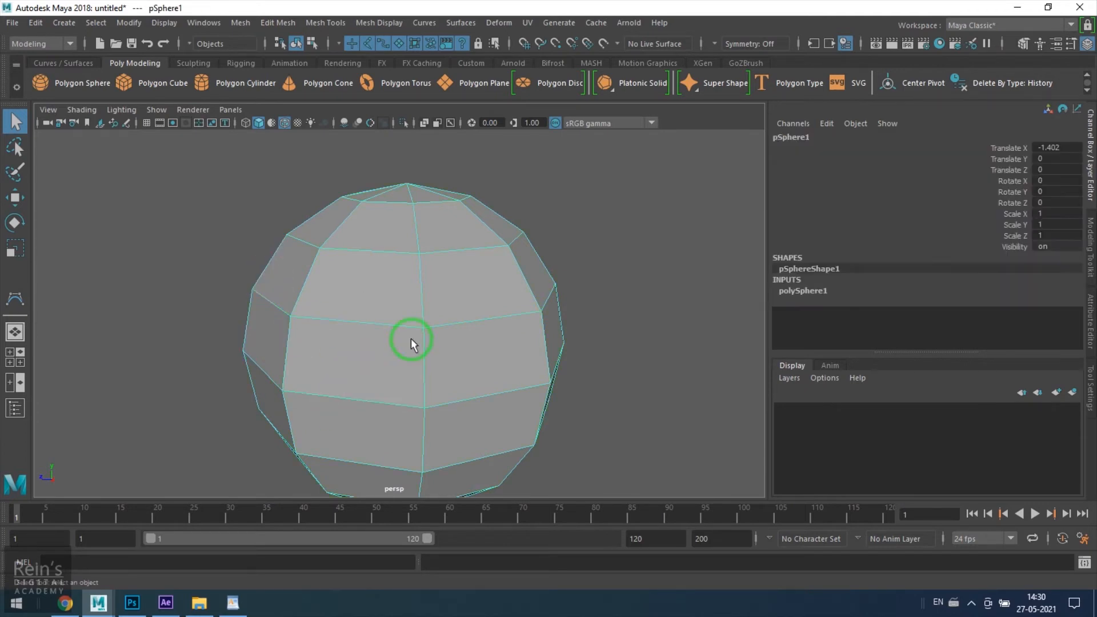
Step: Switch to vertex selection and select a single vertex on the ring above the sphere's middle band
right_drag(407, 225, 341, 227)
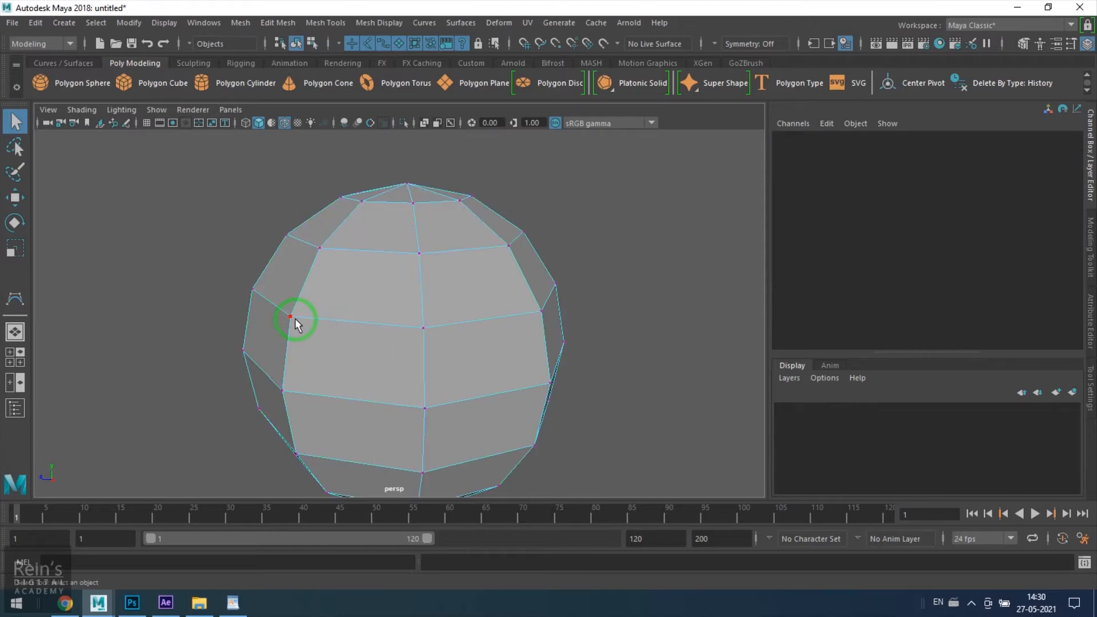
click(295, 318)
alt+drag(321, 358, 355, 347)
scroll(312, 373, up, 2)
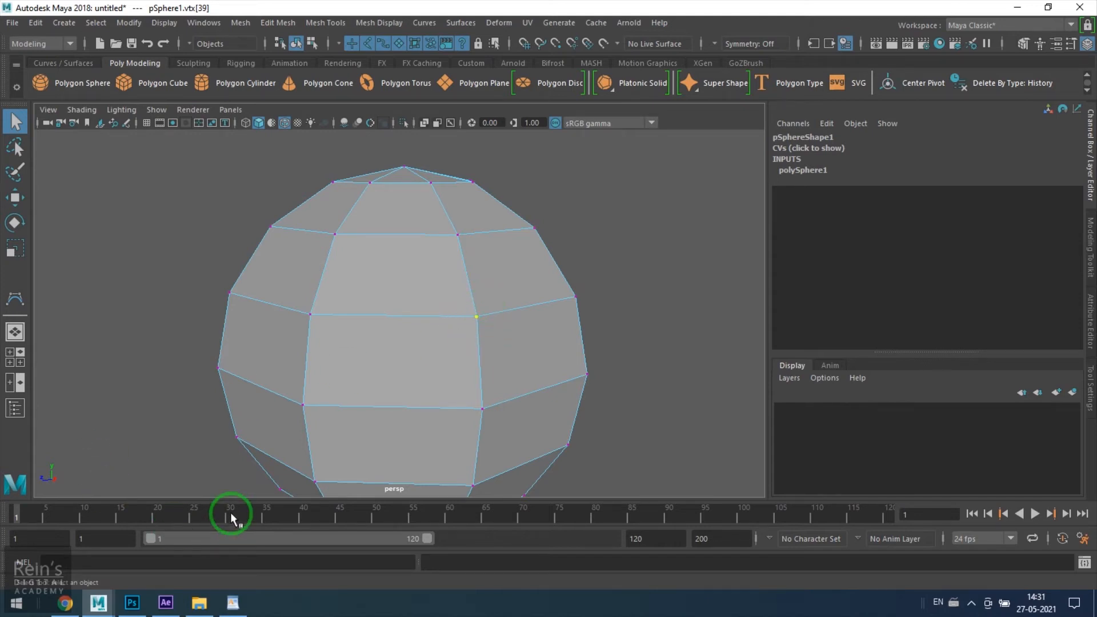
Step: Try moving and rotating the single selected vertex, undoing the changes, and activate the Scale tool
key(w)
drag(417, 321, 403, 369)
key(ctrl+z)
key(e)
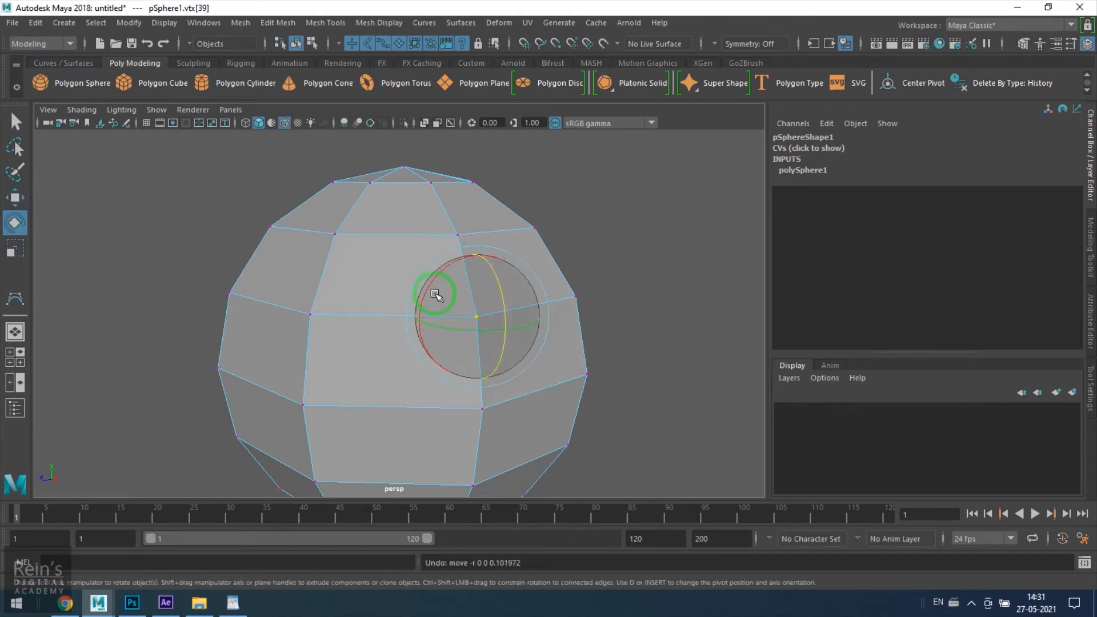
drag(436, 293, 423, 337)
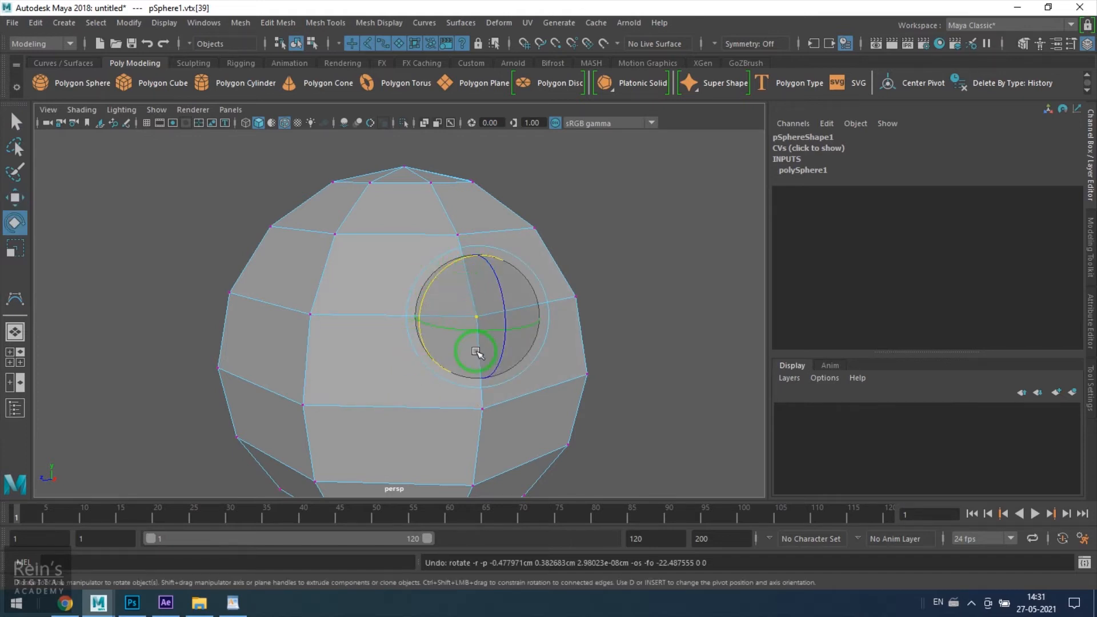
key(r)
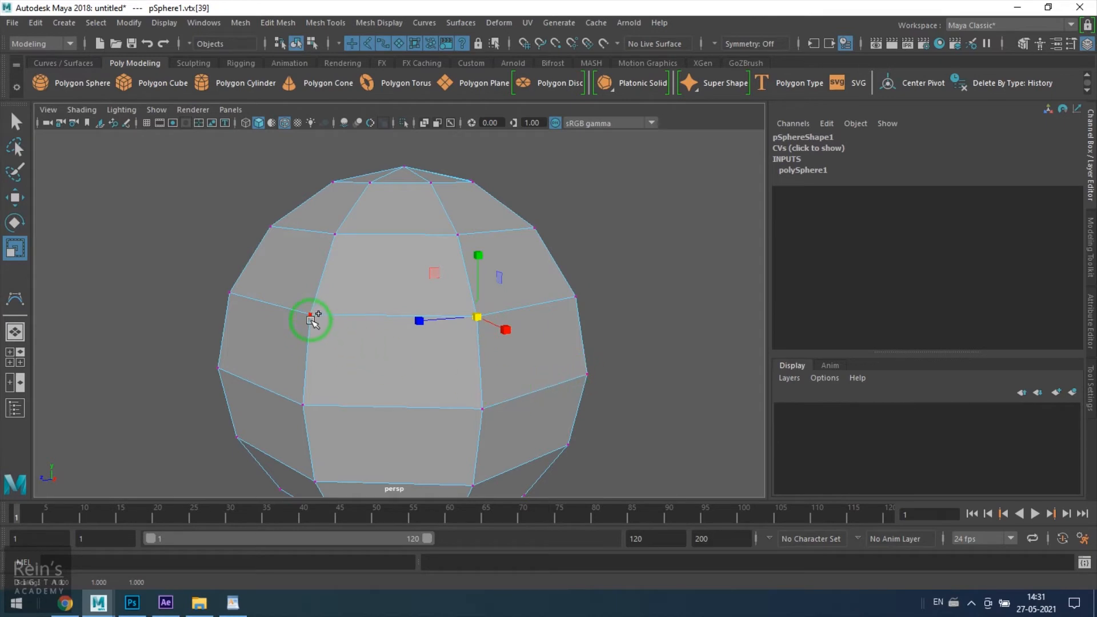
Step: Add the neighbouring vertex on the same ring and try rotating and scaling the pair, undoing the changes
shift+click(310, 315)
key(e)
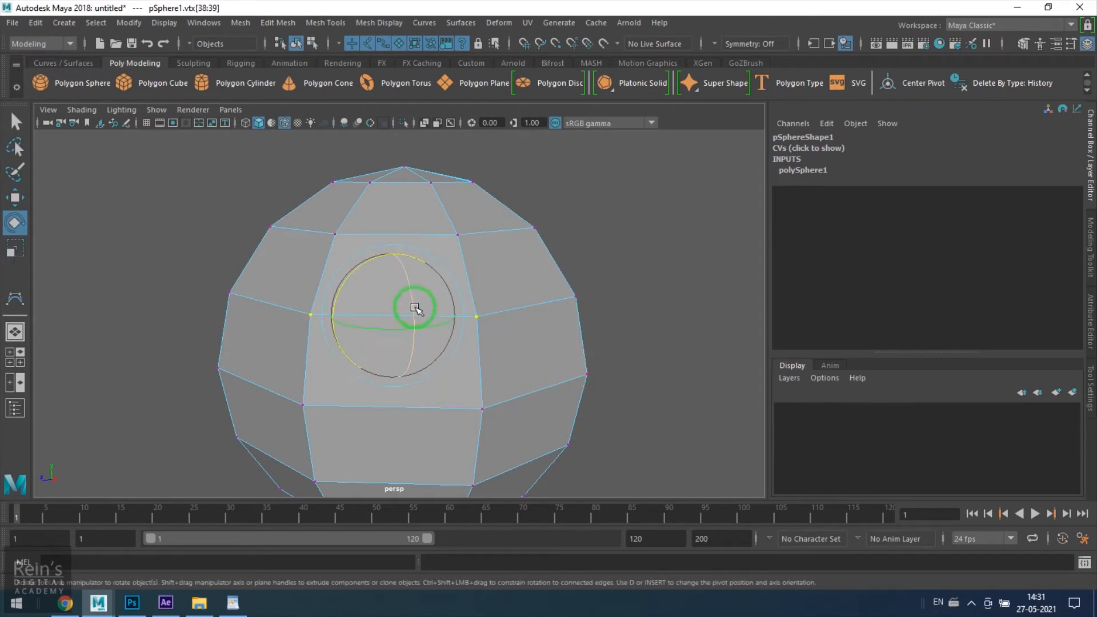
drag(351, 275, 416, 360)
key(r)
drag(397, 323, 460, 340)
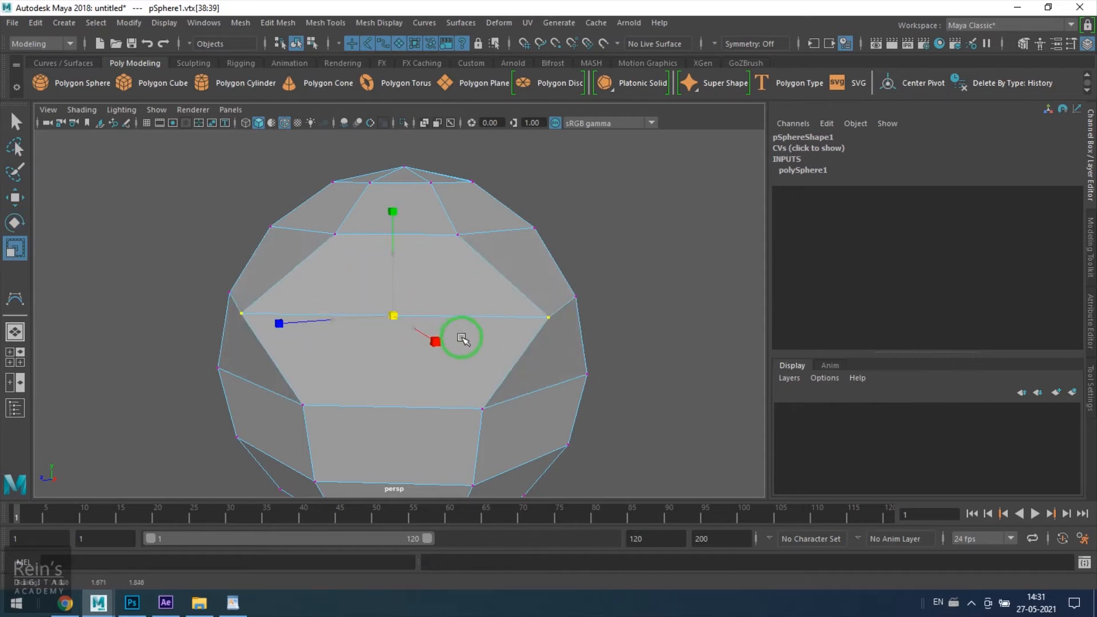
key(ctrl+z)
Step: Switch to edge selection and try scaling up the edge between the two vertices, undoing the scaling
alt+drag(441, 398, 465, 347)
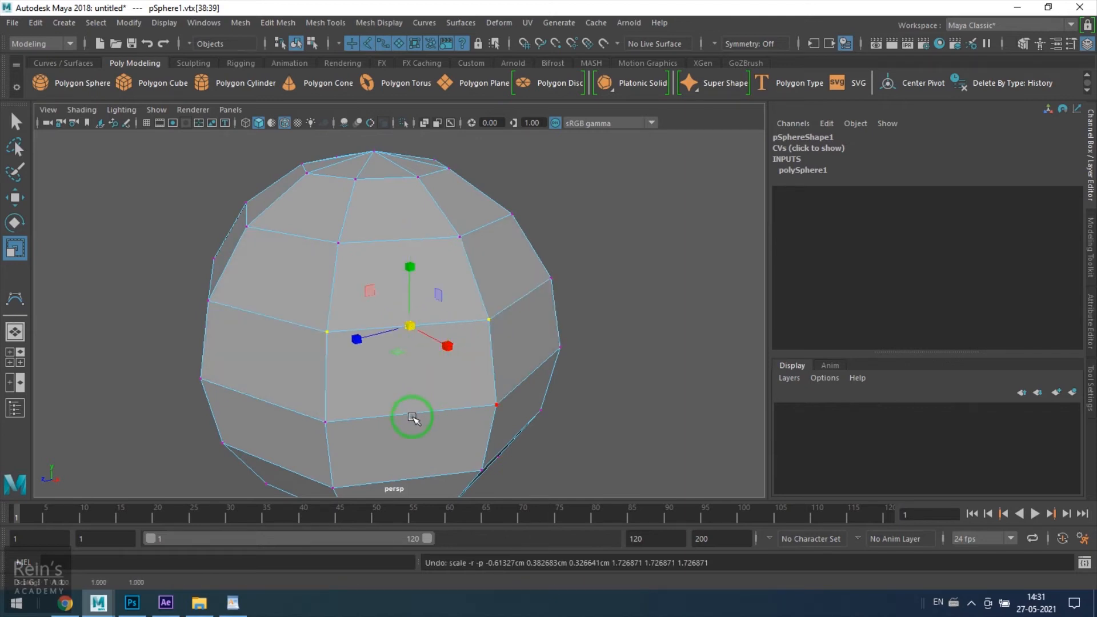
key(F10)
click(368, 326)
drag(413, 328, 521, 404)
key(ctrl+z)
Step: Select the edge's two end vertices, try scaling them apart, undo the scaling and return to object mode
key(F9)
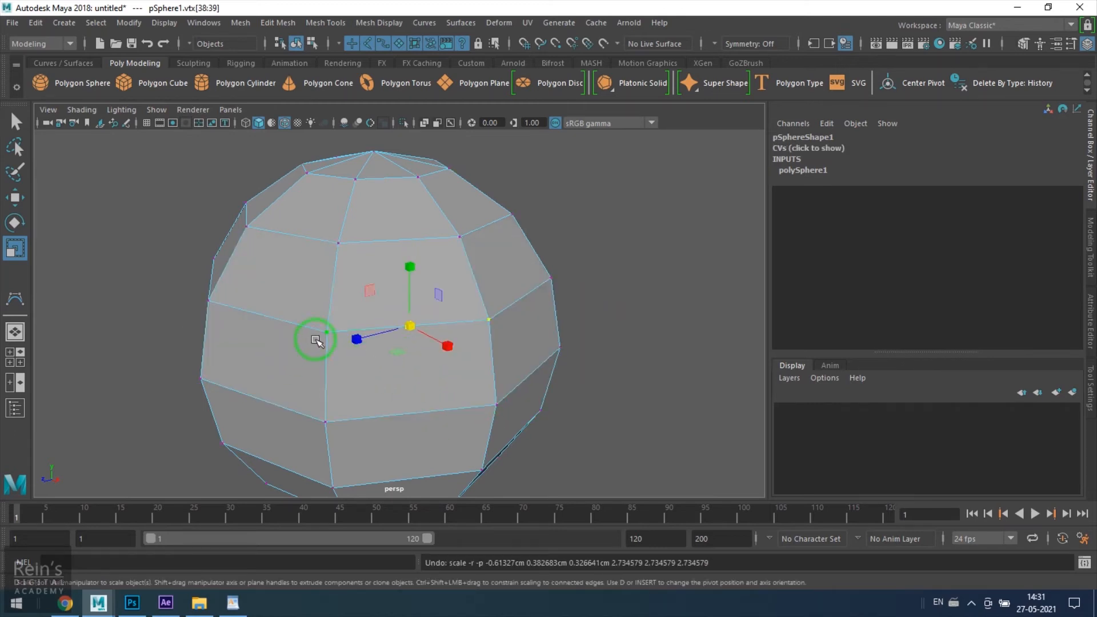
click(325, 333)
shift+click(491, 320)
drag(398, 350, 522, 343)
key(ctrl+z)
right_drag(395, 423, 442, 367)
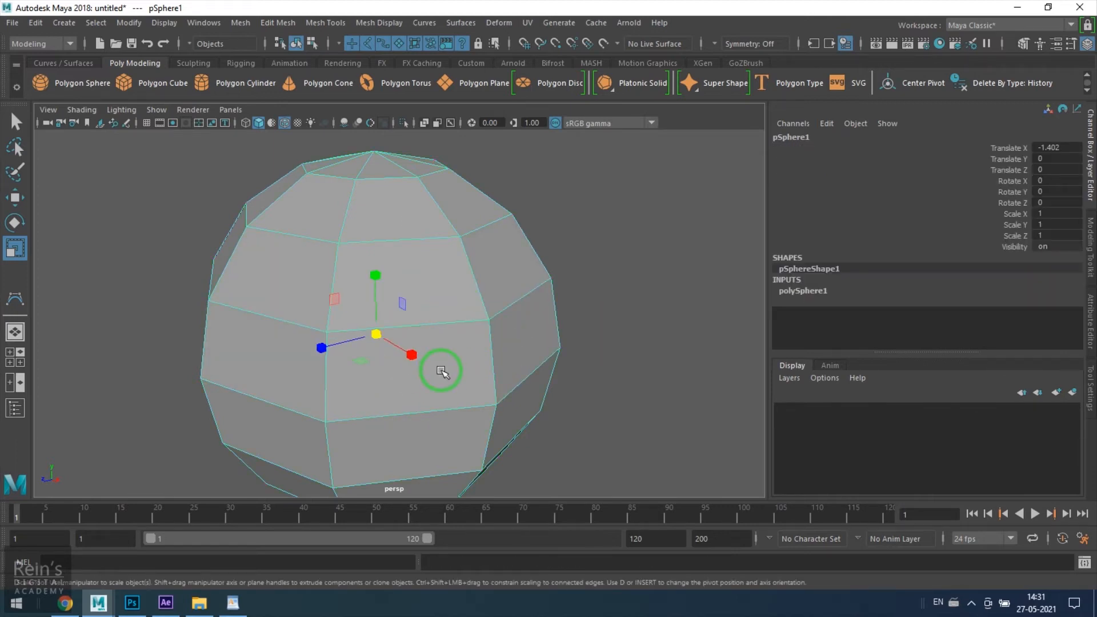
Step: Select a four-sided face on the sphere's middle band together with a neighbouring horizontal edge
right_drag(447, 343, 498, 250)
key(F11)
click(409, 383)
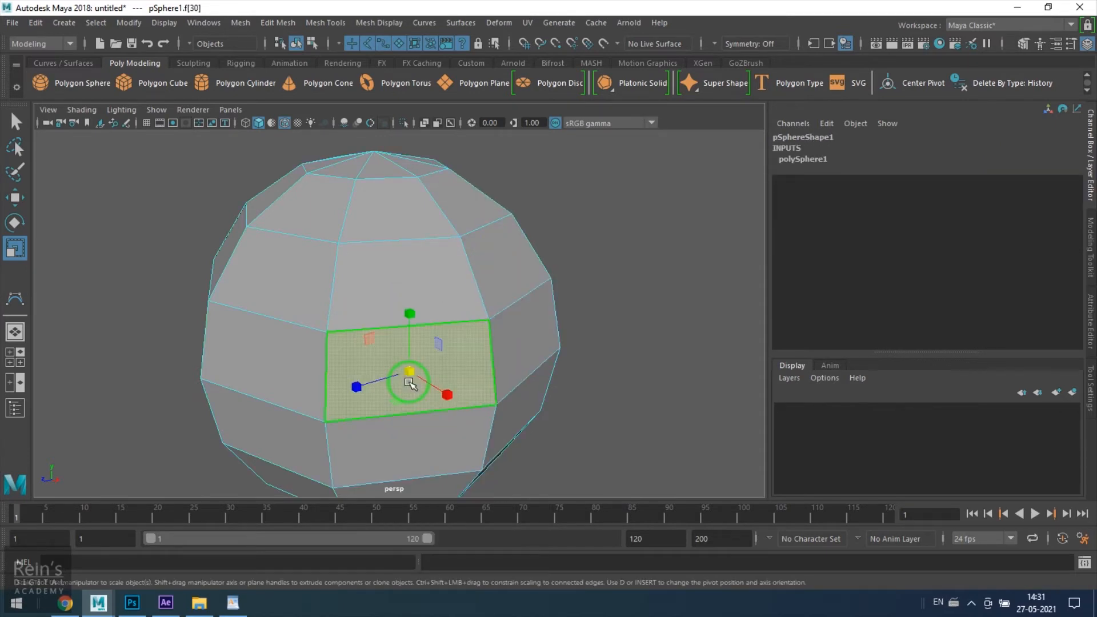
alt+drag(410, 383, 453, 436)
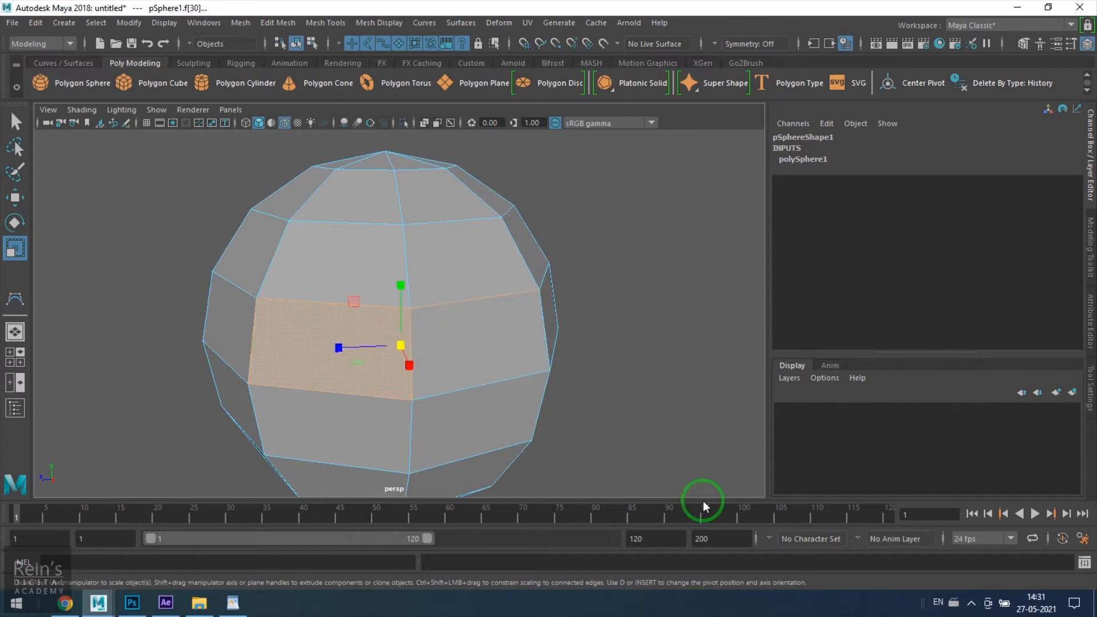
Step: Add a vertex on the upper ring to the selected face and edge, then return the sphere to object mode
key(q)
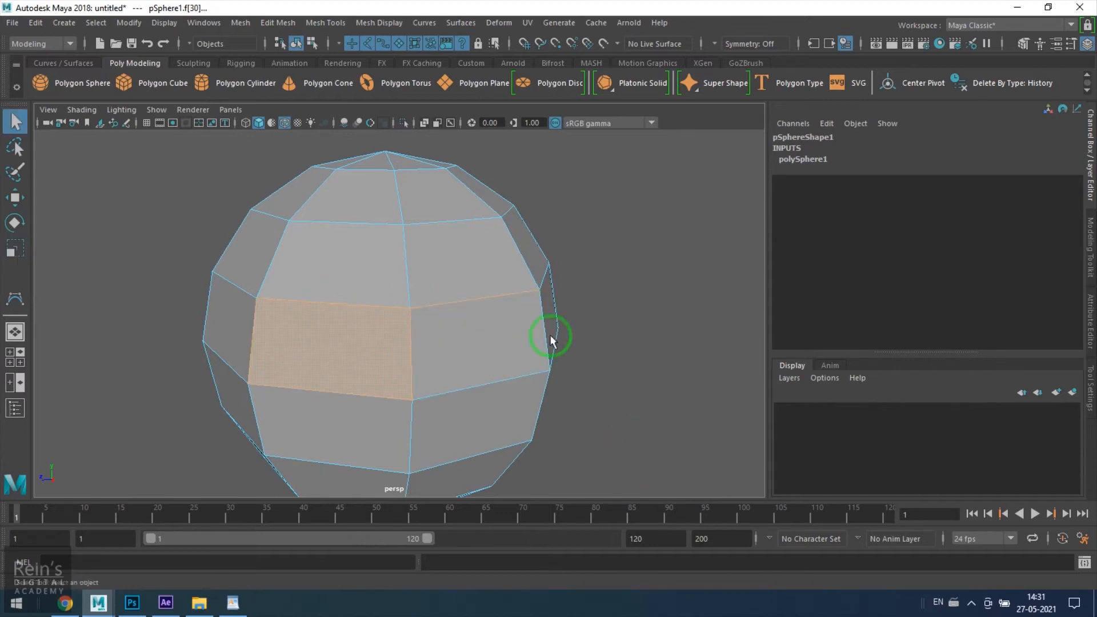
shift+click(404, 225)
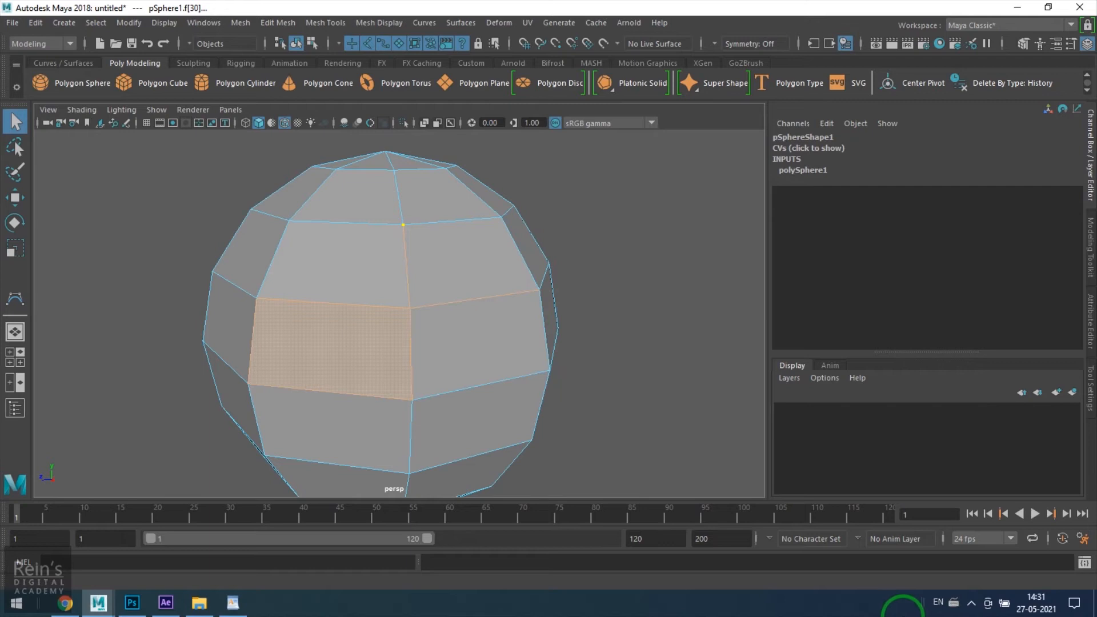
key(F11)
key(F8)
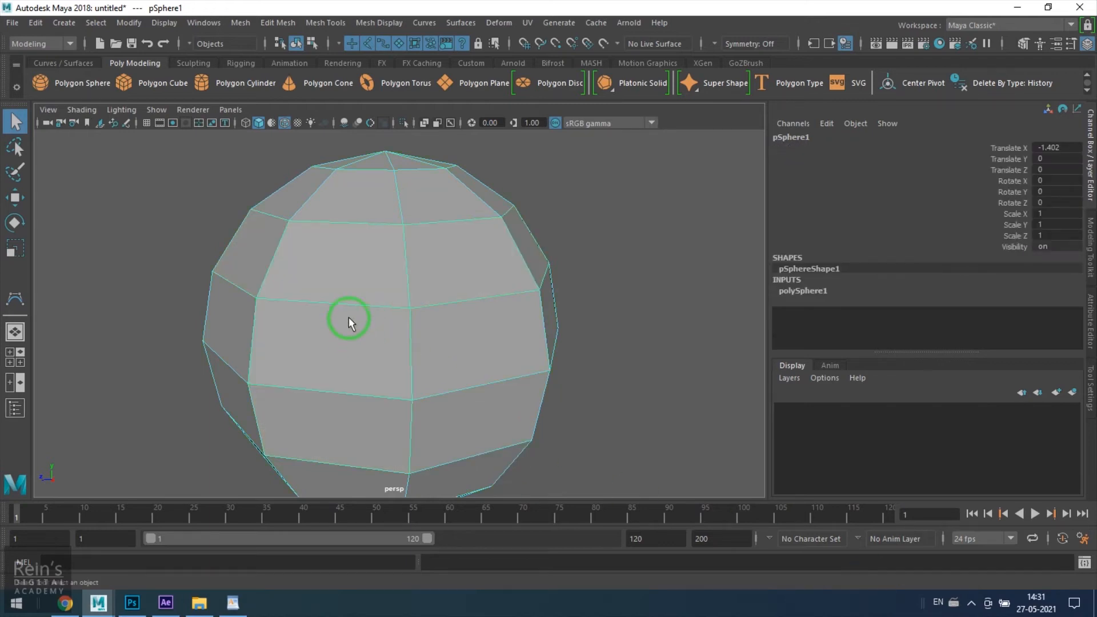
Step: In face selection, pick the middle-band face, add the face diagonally above it, undo that addition and return to object mode
right_click(352, 313)
click(353, 254)
click(360, 350)
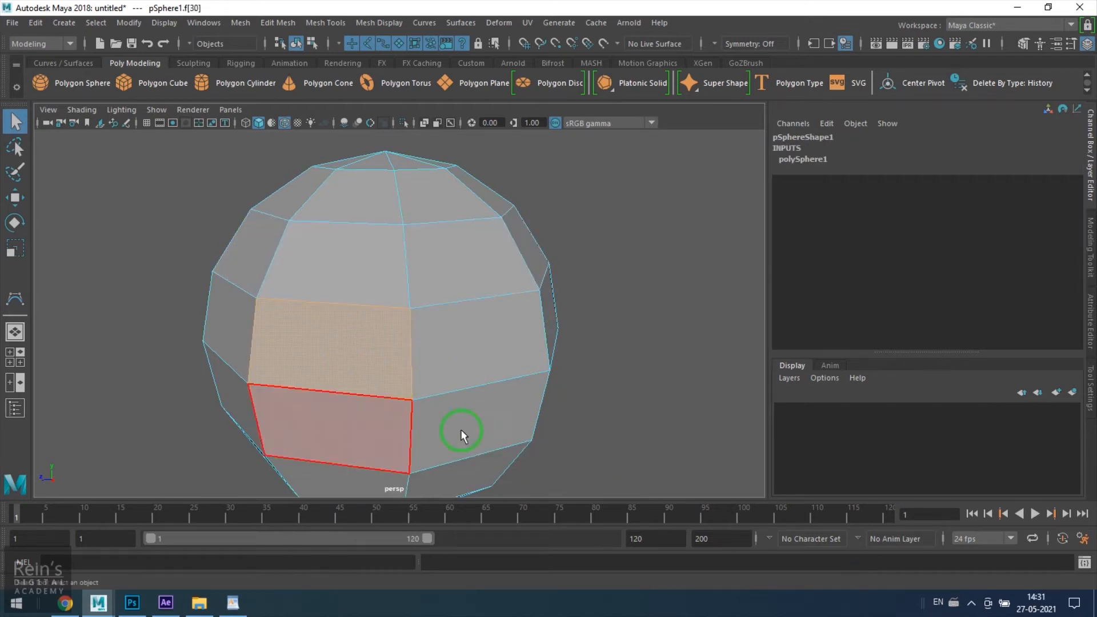
shift+click(502, 218)
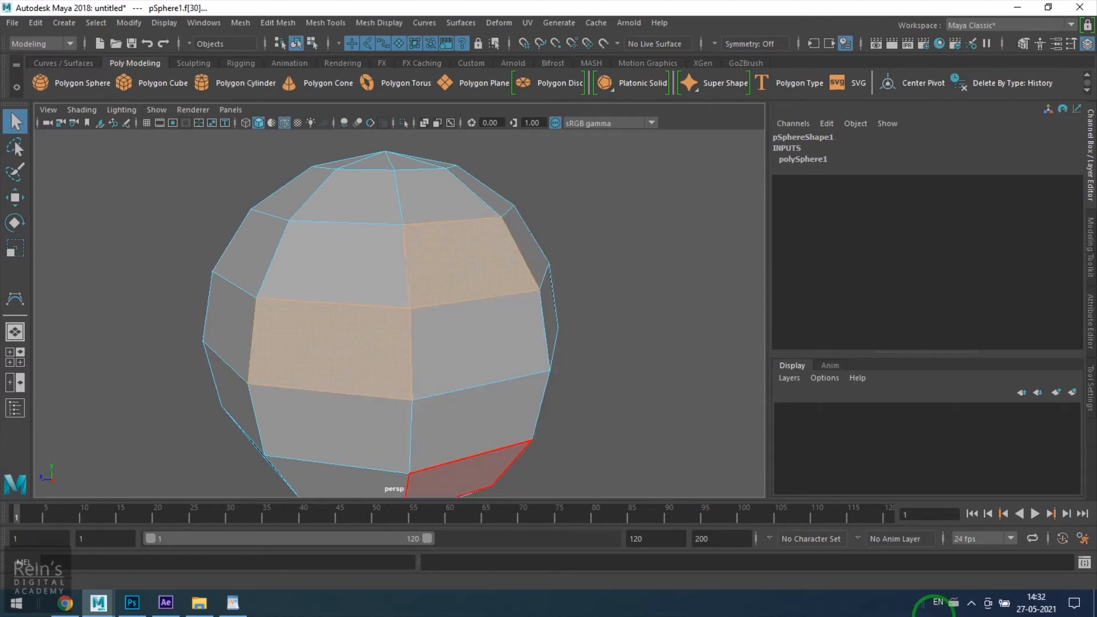
key(ctrl+z)
key(F8)
Step: Switch to face selection again, add several faces above and below the middle band to the selection, and return to object mode
right_drag(386, 225, 411, 314)
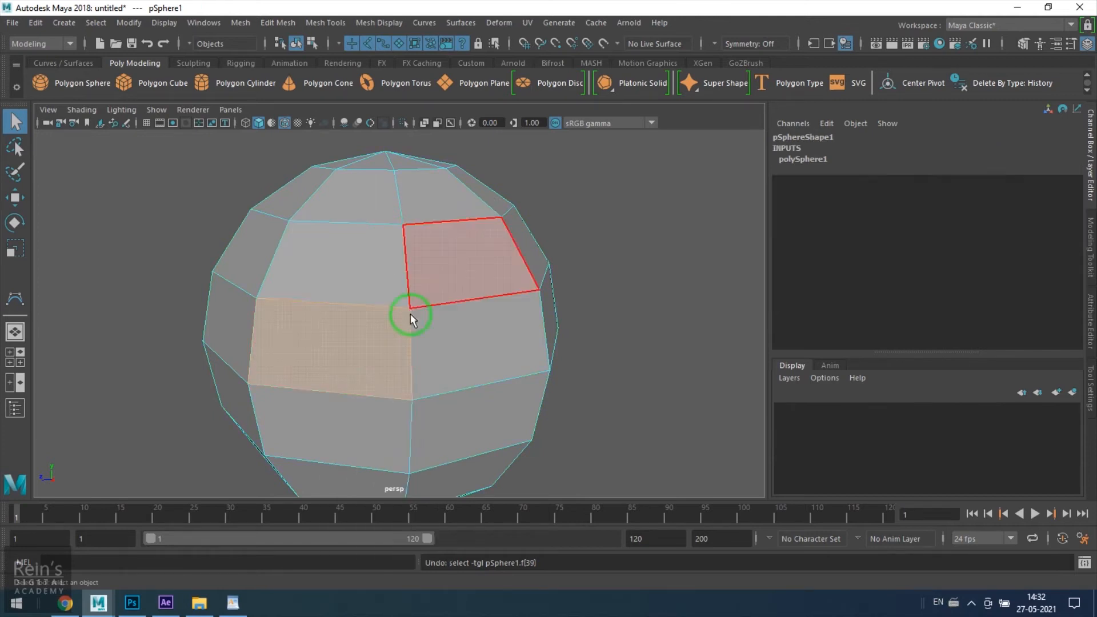
shift+click(501, 217)
shift+click(495, 450)
shift+click(342, 238)
key(F8)
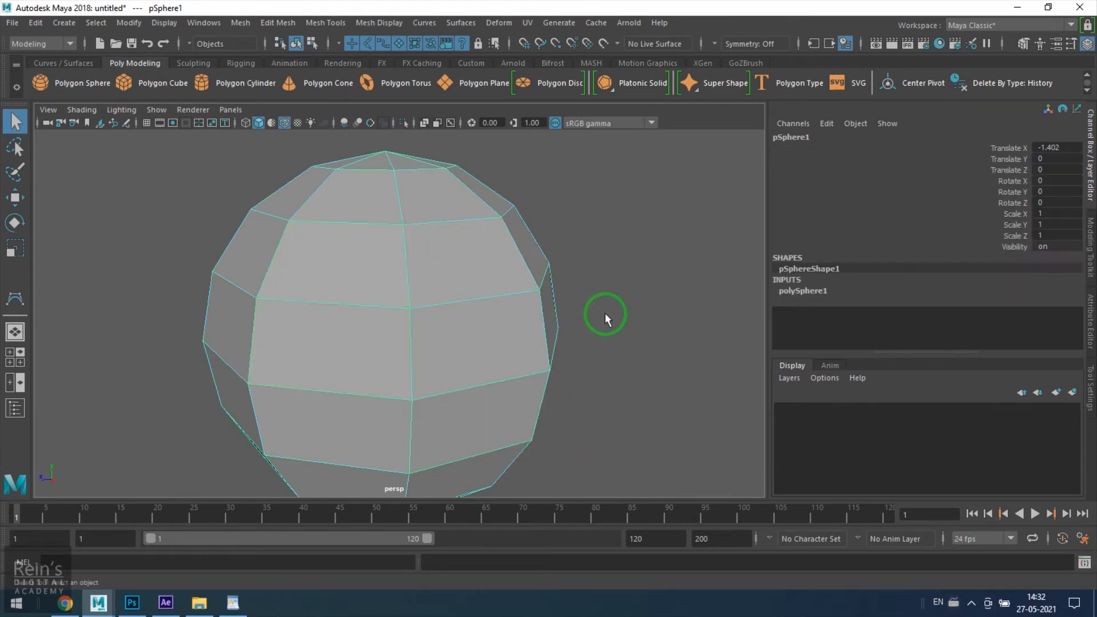
Step: Select the vertex faces on the sphere's upper part, try the Move and Scale tools on them, and return to object mode
right_drag(410, 268, 239, 272)
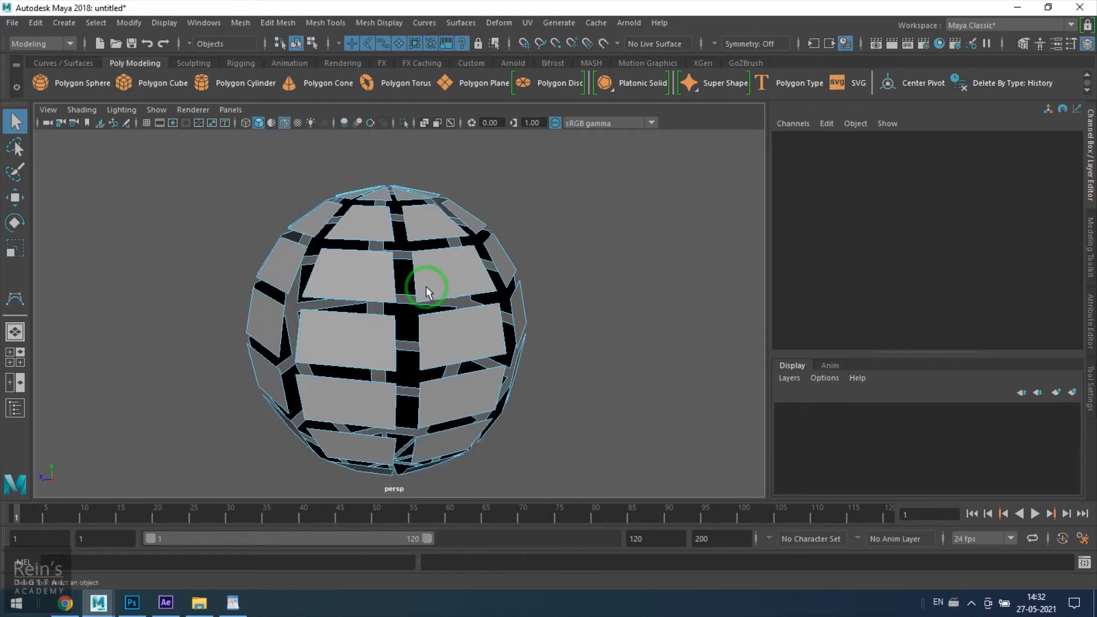
drag(191, 179, 718, 372)
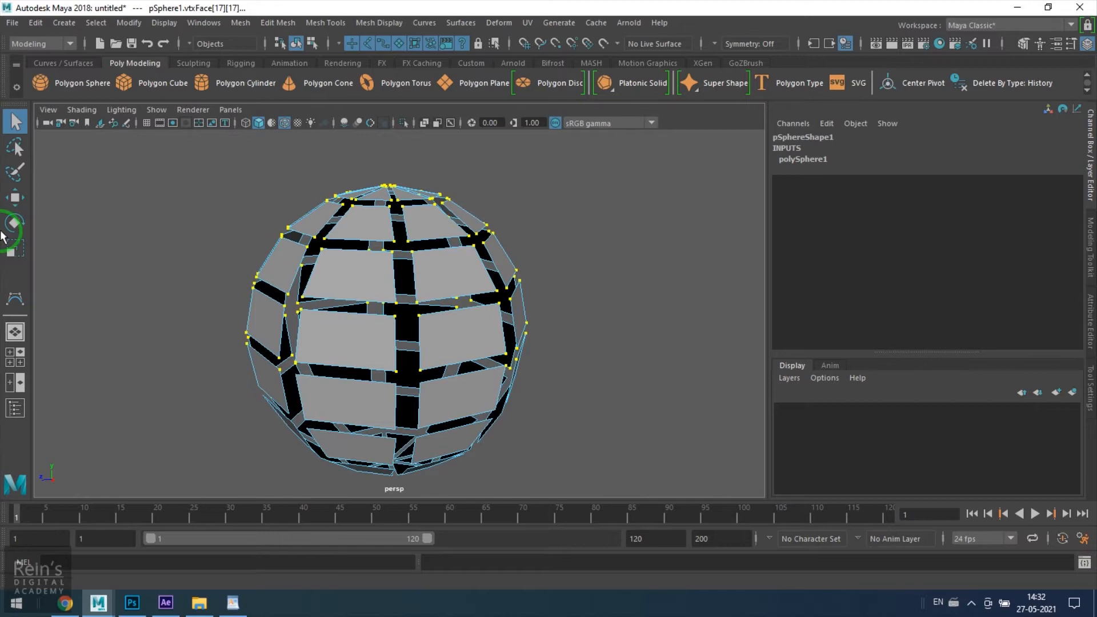
click(15, 197)
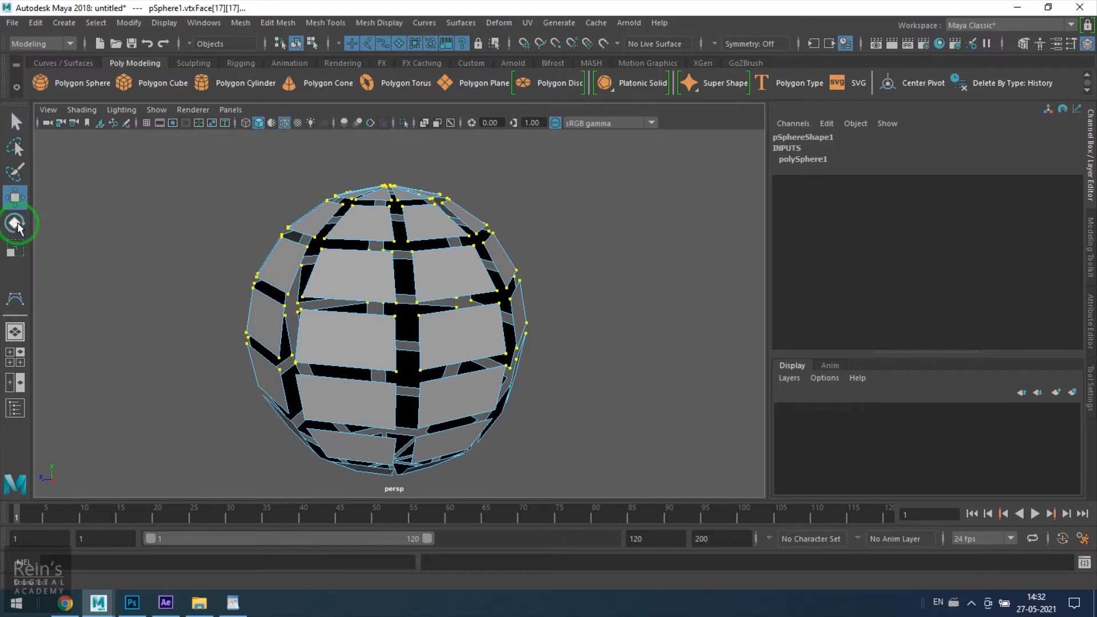
click(16, 249)
click(21, 203)
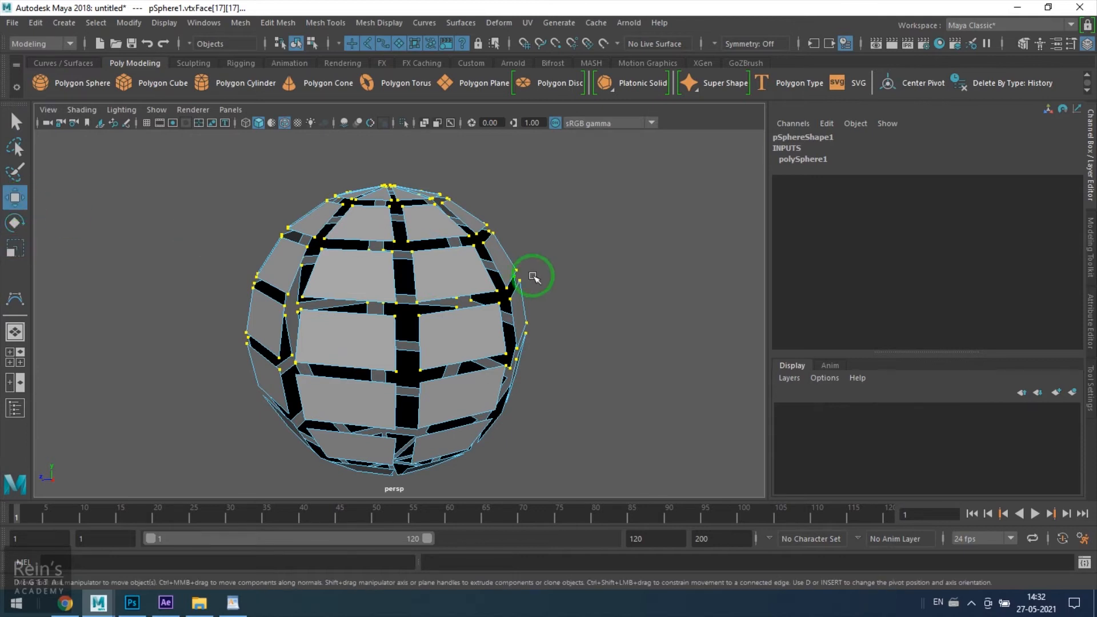
key(F8)
click(477, 338)
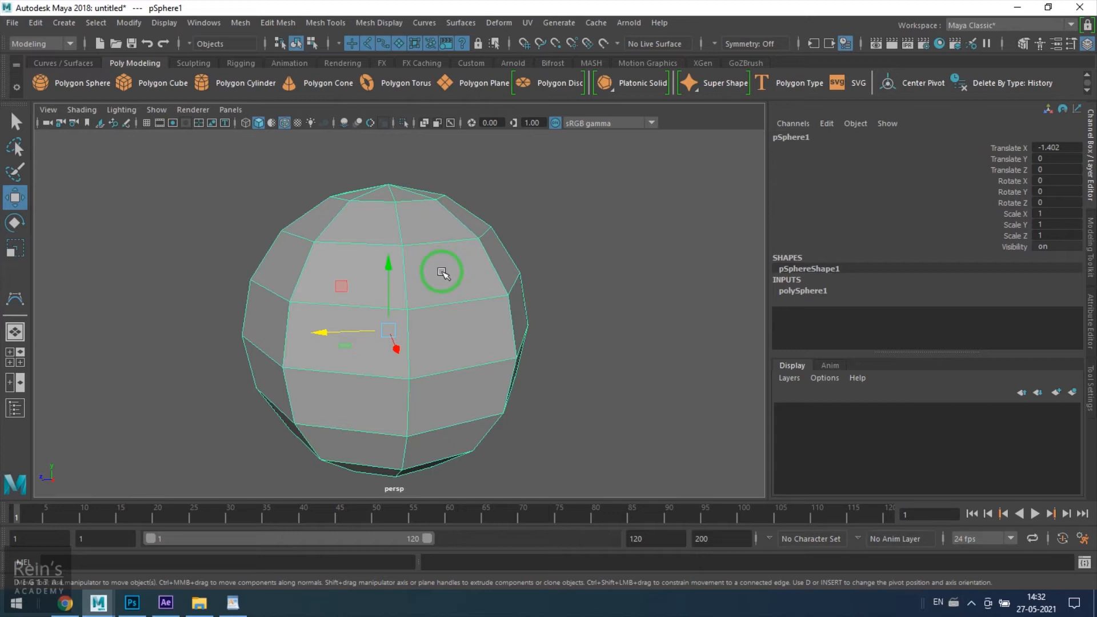
Step: Switch to UV selection, select the UVs on the sphere's upper part and try the Scale and Move tools on them
right_drag(442, 225, 558, 228)
drag(232, 177, 737, 301)
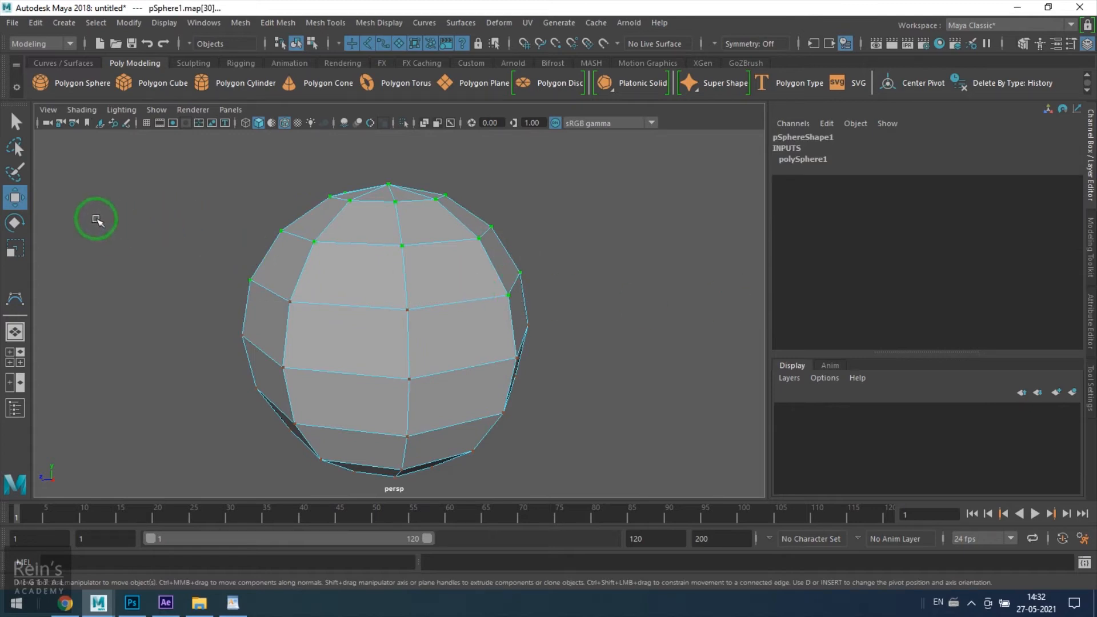
click(15, 247)
click(15, 198)
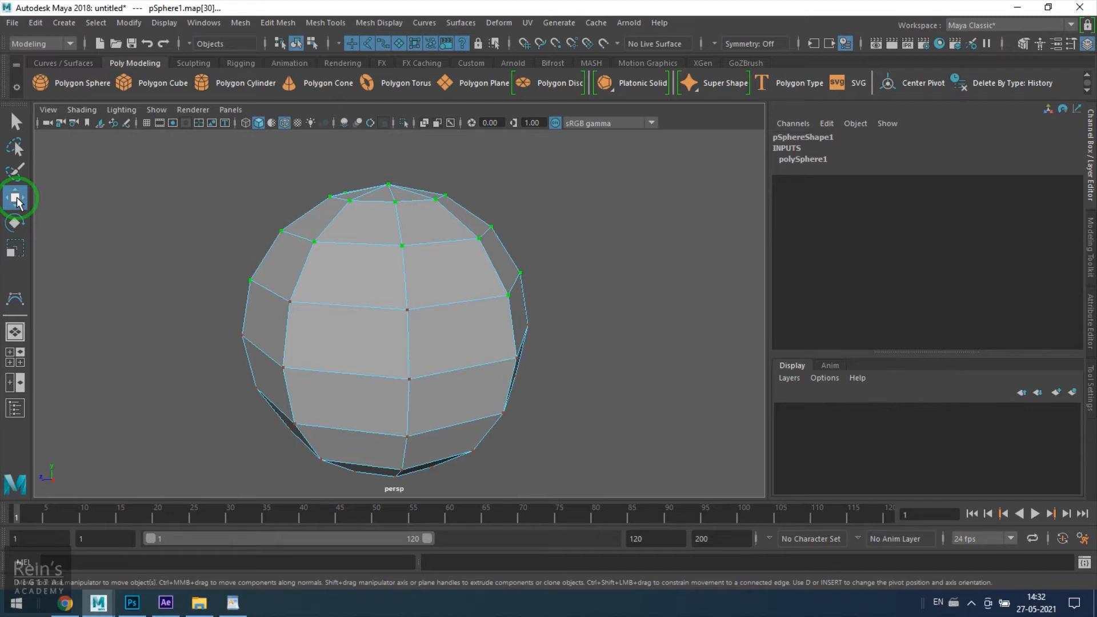
Step: Look over the available UV commands, then return the sphere to object mode
click(527, 23)
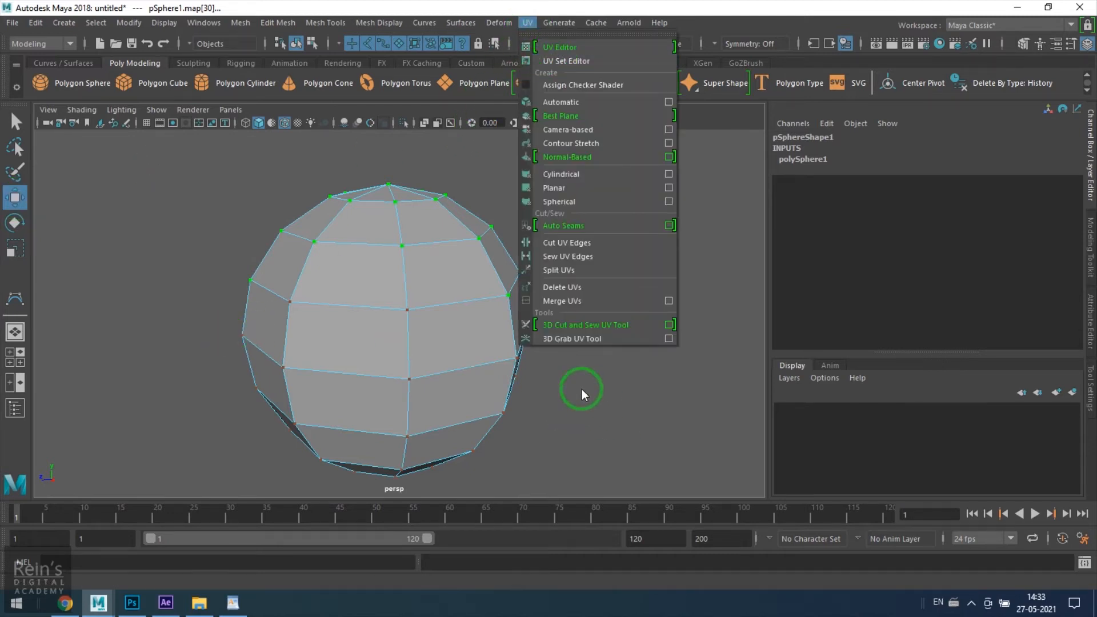
click(347, 361)
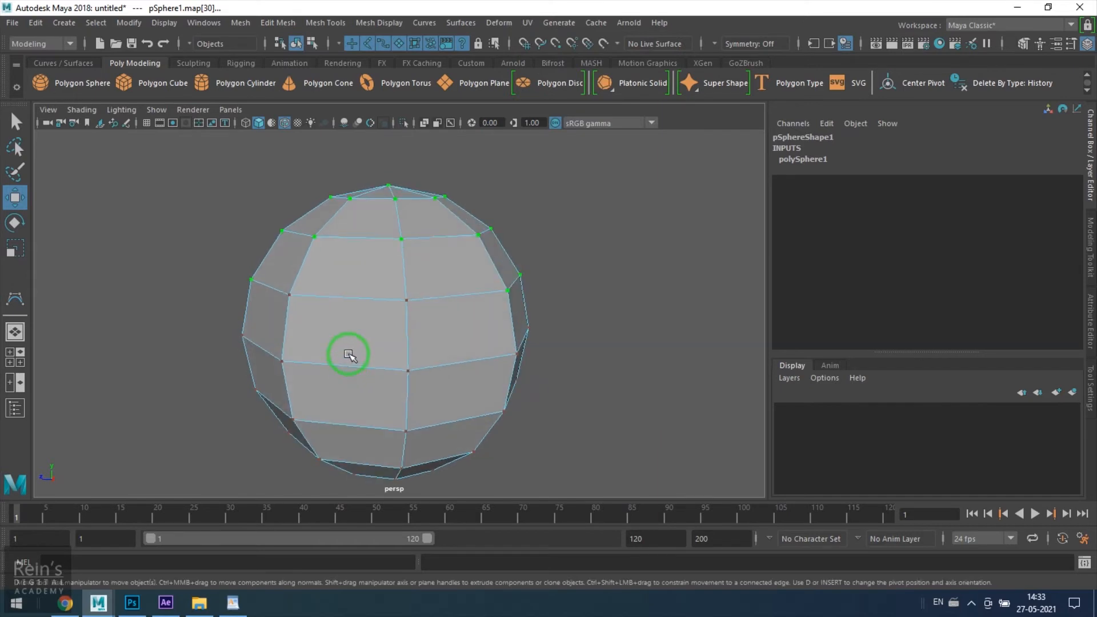
right_click(384, 228)
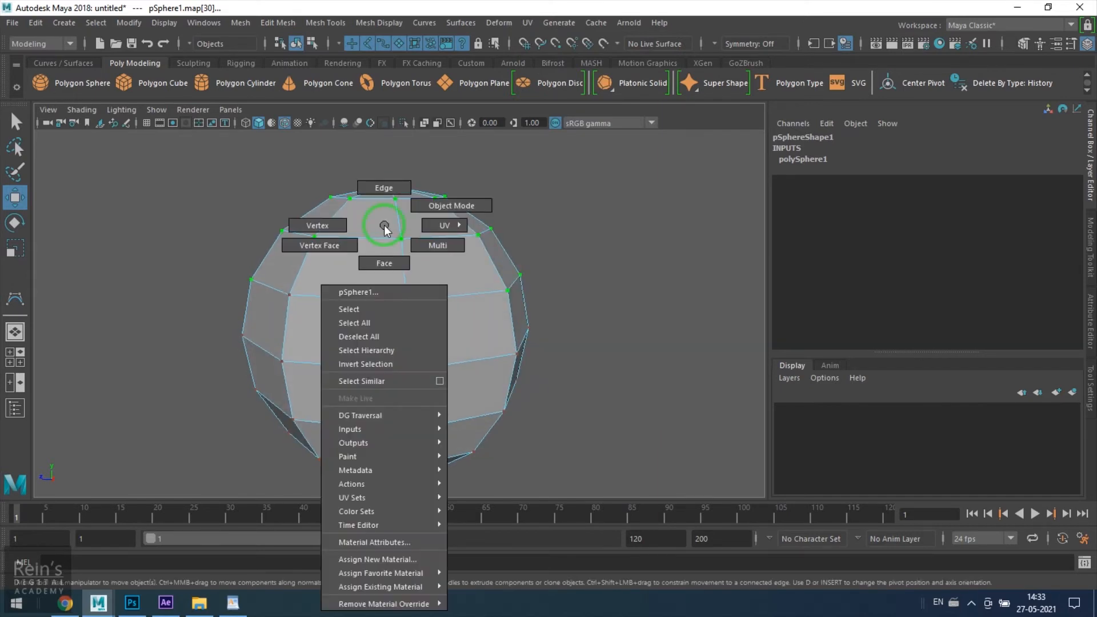
click(437, 205)
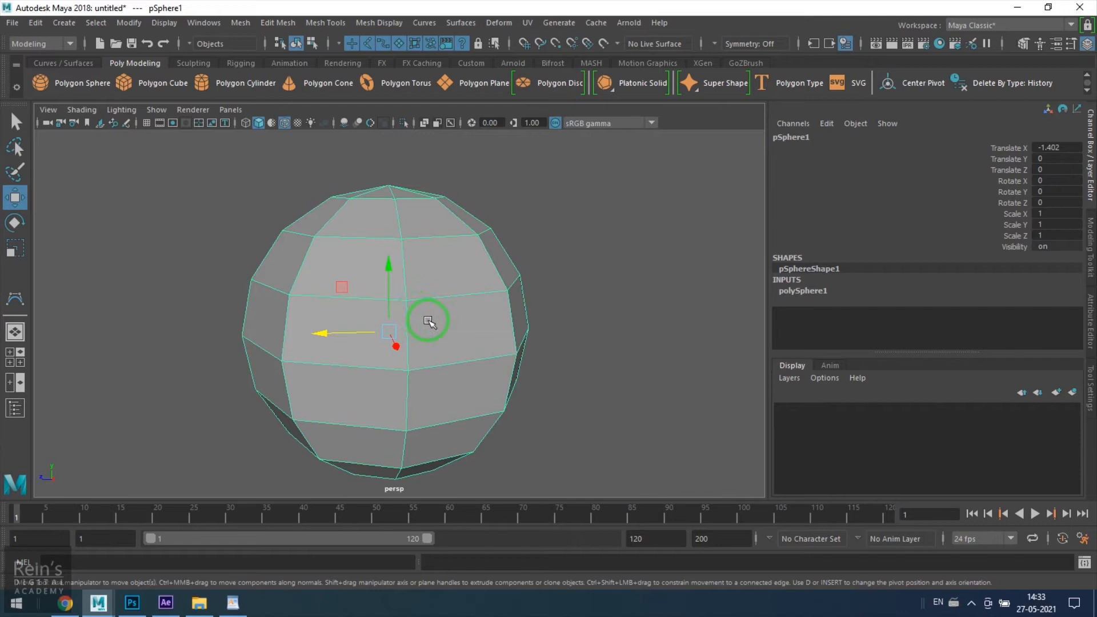
Step: Toggle between selecting by component type and by object type, finishing in component selection
click(312, 43)
click(295, 43)
click(296, 44)
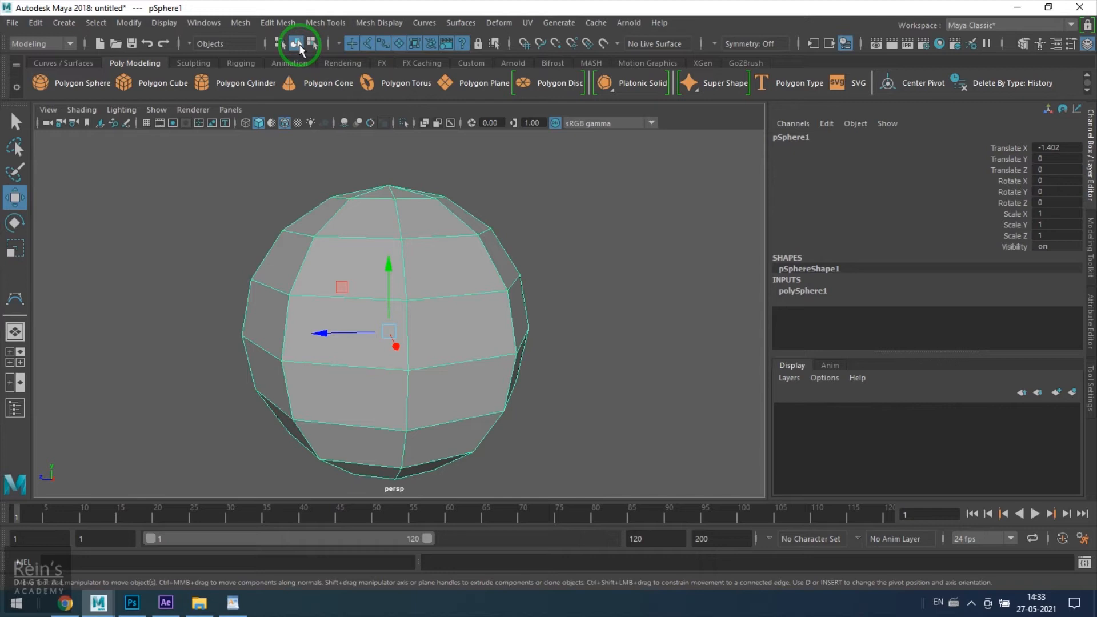
click(312, 43)
click(296, 44)
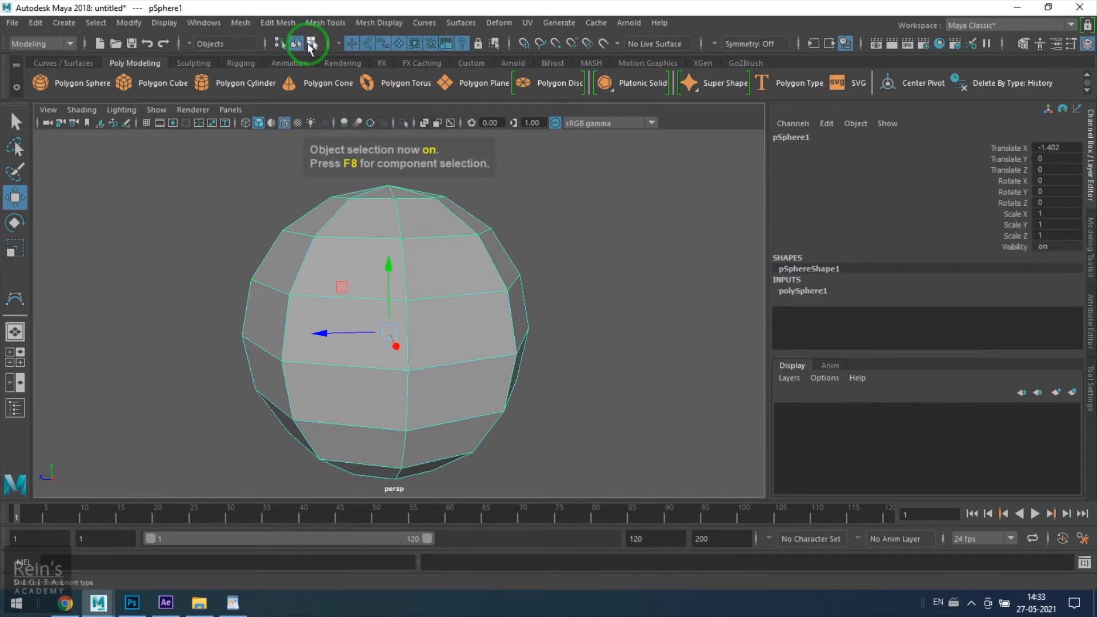
click(311, 43)
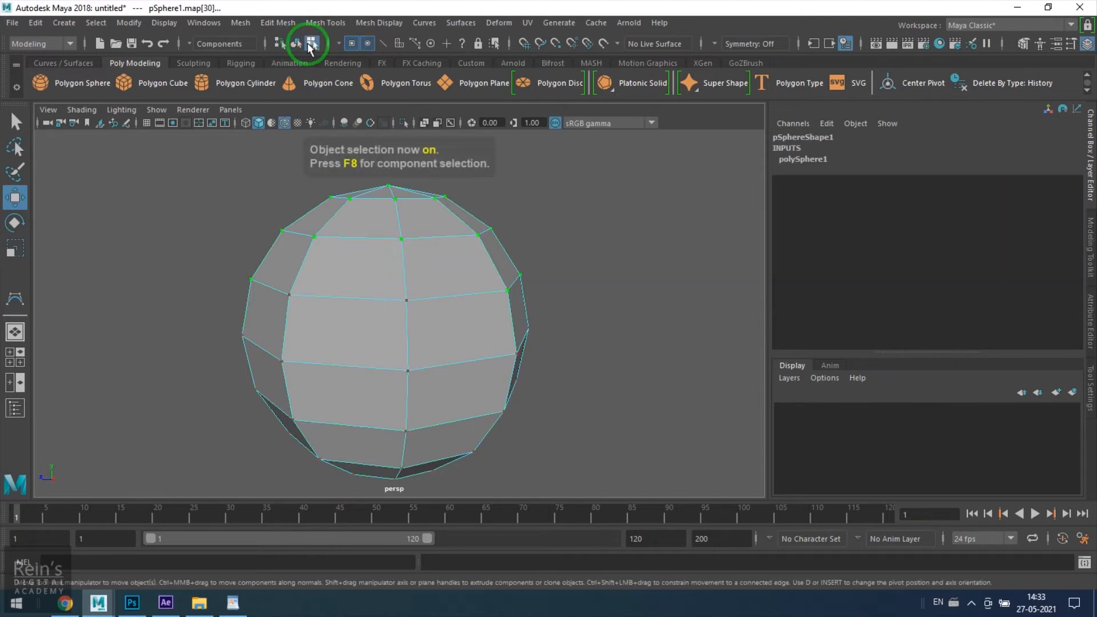
Step: Restrict component picking to points and select the sphere's upper vertices, then restrict it to UVs and select the upper UVs
click(351, 44)
click(350, 44)
drag(199, 172, 563, 295)
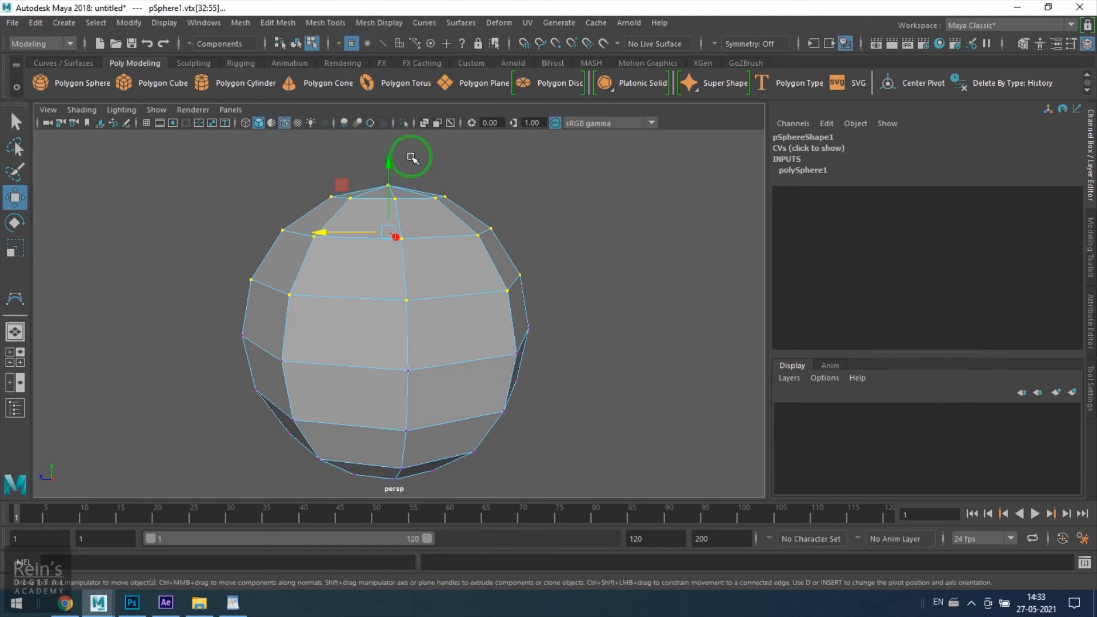
click(350, 43)
drag(186, 163, 589, 324)
click(369, 45)
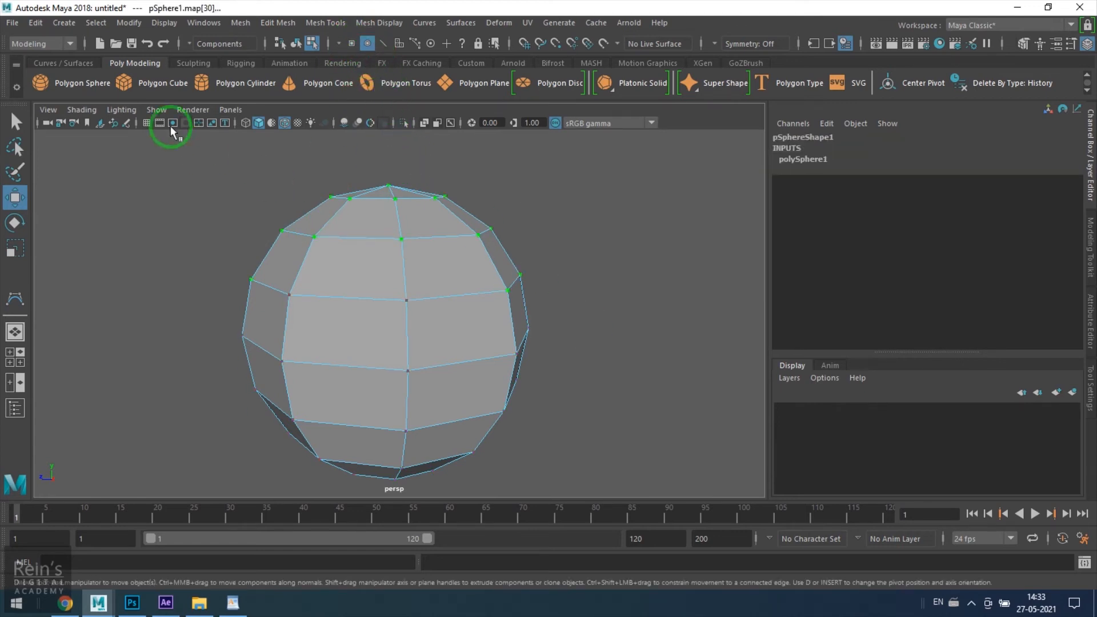
Step: Restrict component picking to edges and select the sphere's upper edges, then restrict it to faces and select the upper faces
click(383, 44)
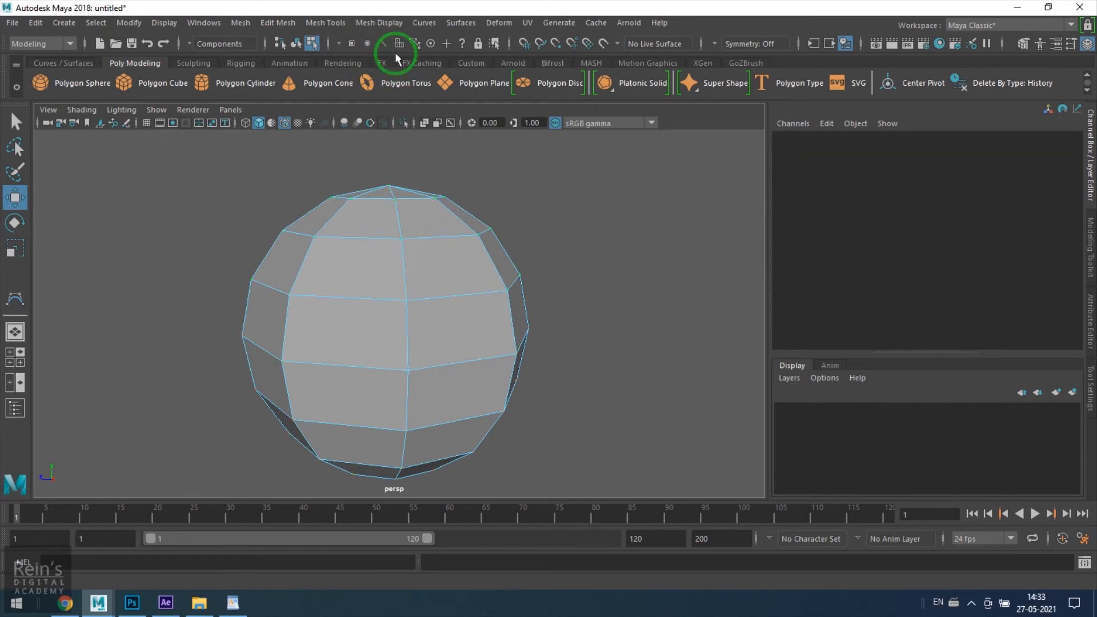
drag(243, 152, 646, 313)
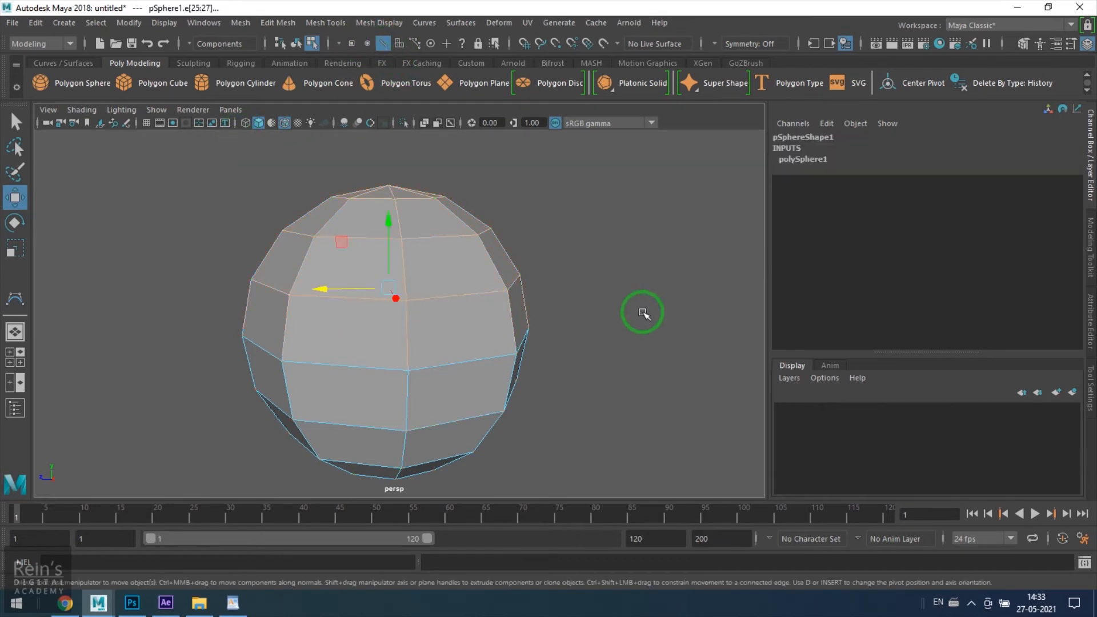
click(383, 43)
click(398, 44)
drag(232, 152, 675, 294)
right_drag(601, 350, 625, 299)
Step: Toggle repeatedly between component-type and object-type selection, finishing in object selection
click(310, 44)
click(297, 45)
click(310, 45)
click(296, 45)
click(313, 44)
click(298, 44)
click(310, 45)
click(296, 45)
click(311, 44)
click(297, 45)
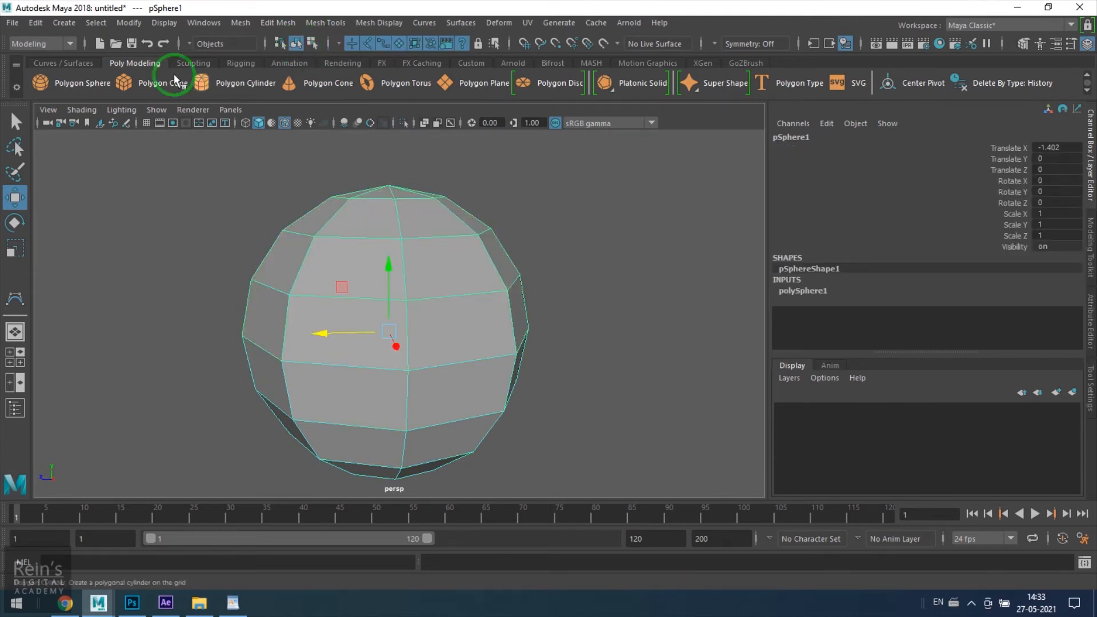
Step: Switch to component selection with the Object/Component command, detach the selection commands as a floating window, and toggle back to object selection
click(92, 24)
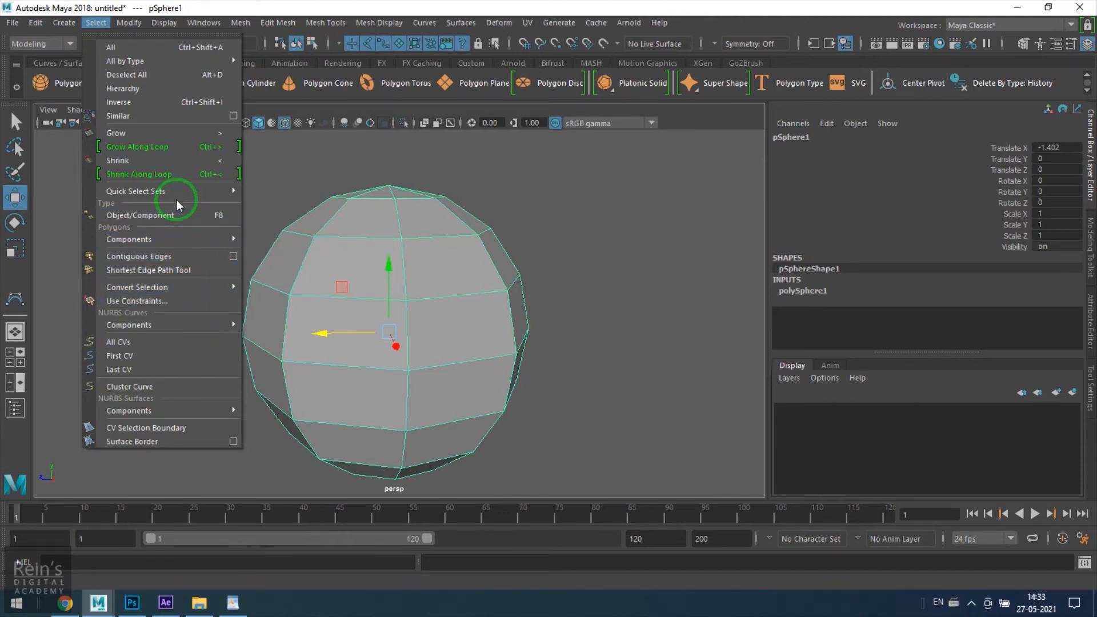
click(212, 217)
click(96, 26)
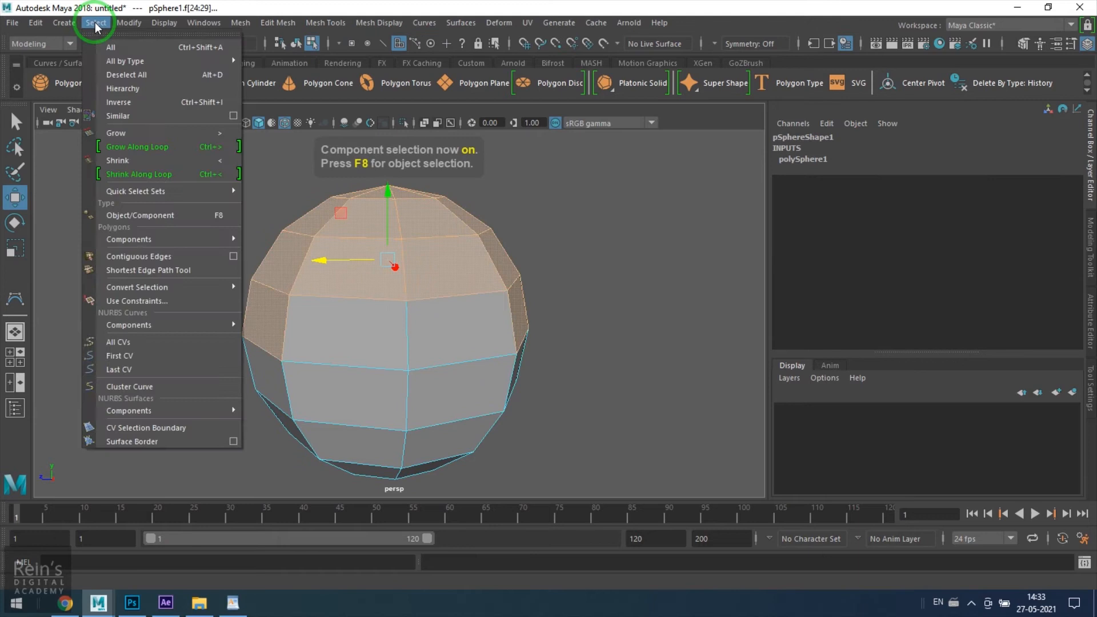
click(96, 36)
click(167, 274)
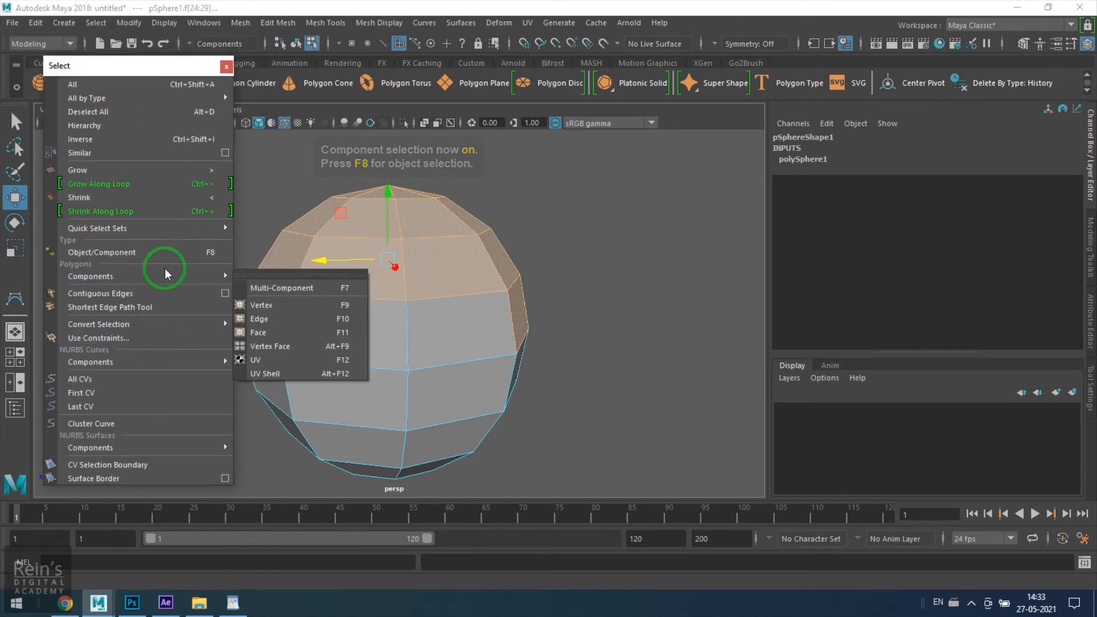
click(172, 252)
click(172, 252)
click(172, 252)
Step: Detach the polygon component selection commands as a floating Components window and place it beside the sphere
click(178, 277)
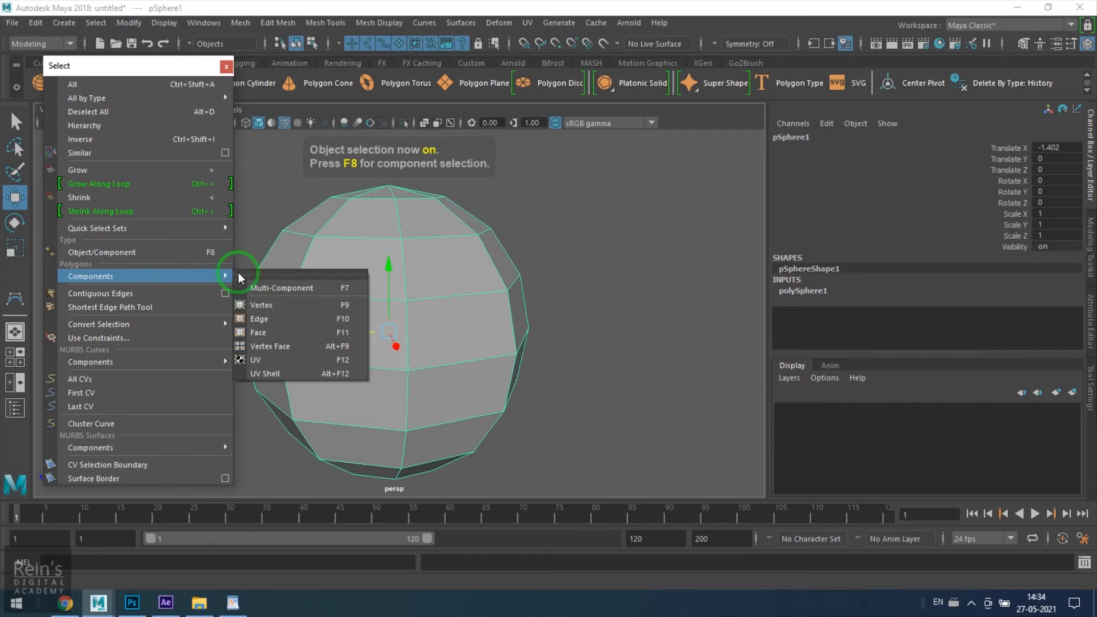
click(300, 273)
drag(294, 256, 696, 203)
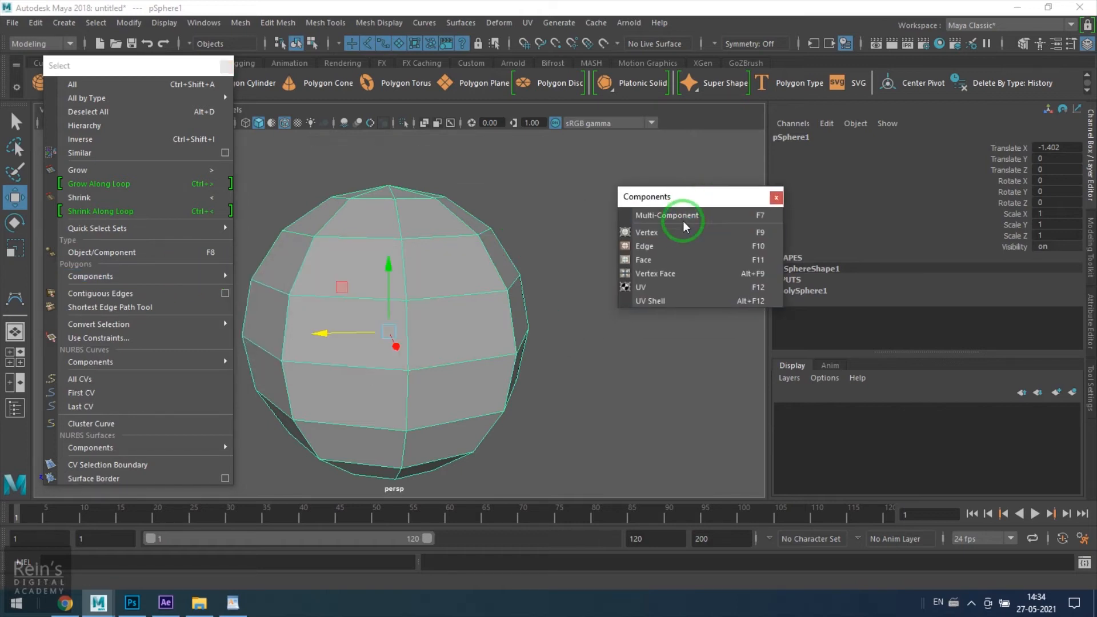
Step: Select the sphere's right half with Multi-Component selection, then switch to Vertex selection and select vertices across the upper part
click(693, 215)
drag(463, 182, 578, 475)
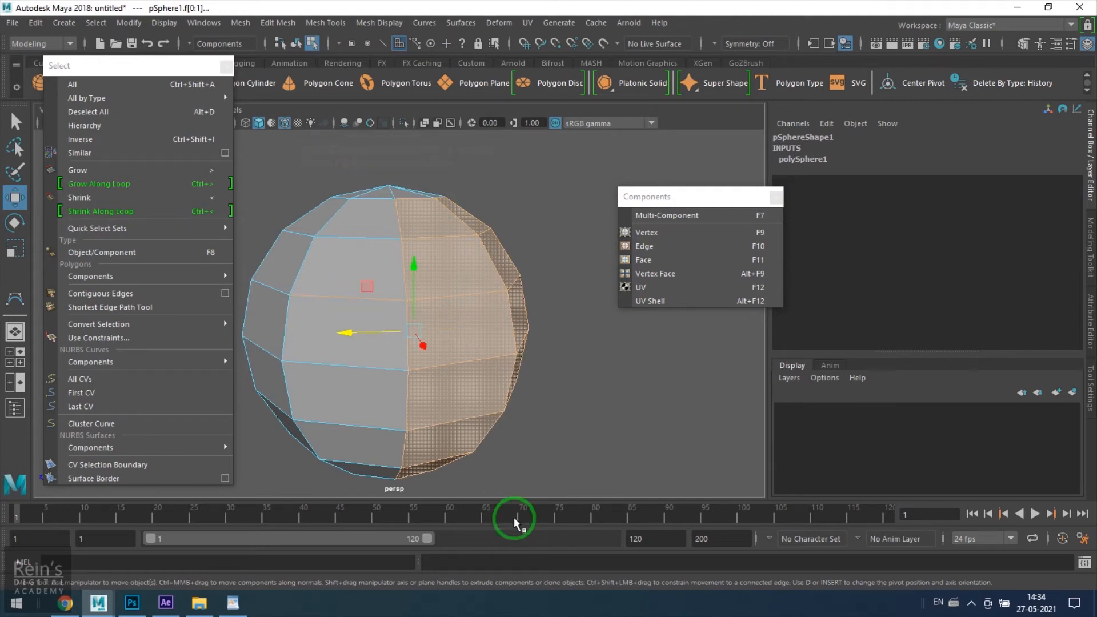
click(652, 232)
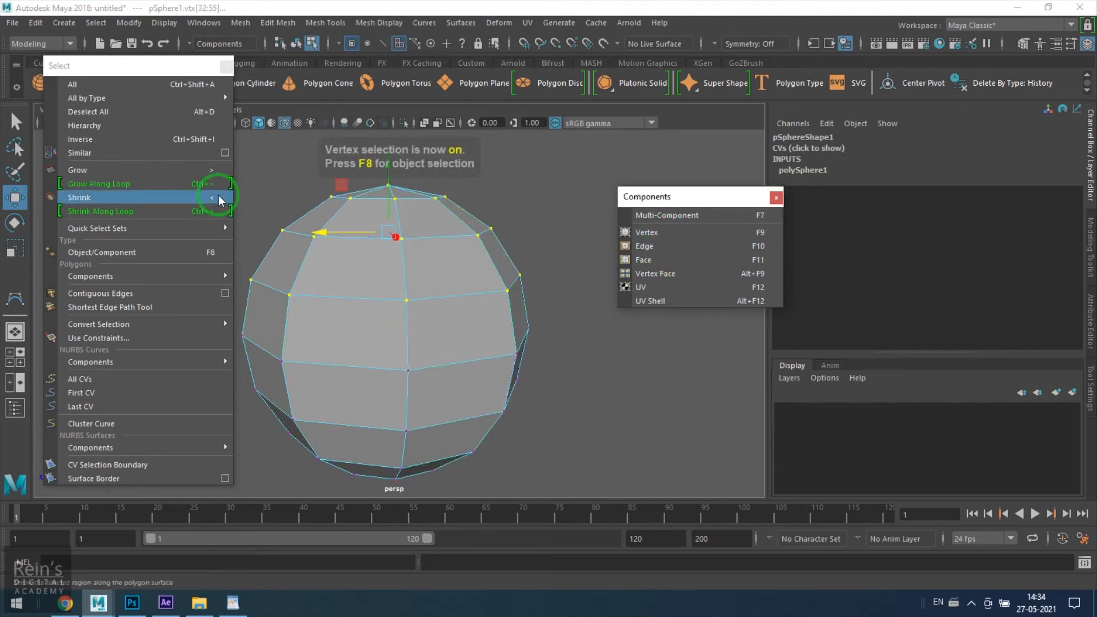
drag(275, 158, 613, 367)
Step: Switch to Edge selection and select the sphere's right-side edges, then switch to Face selection and select the upper faces
click(646, 246)
drag(595, 432, 464, 198)
click(646, 260)
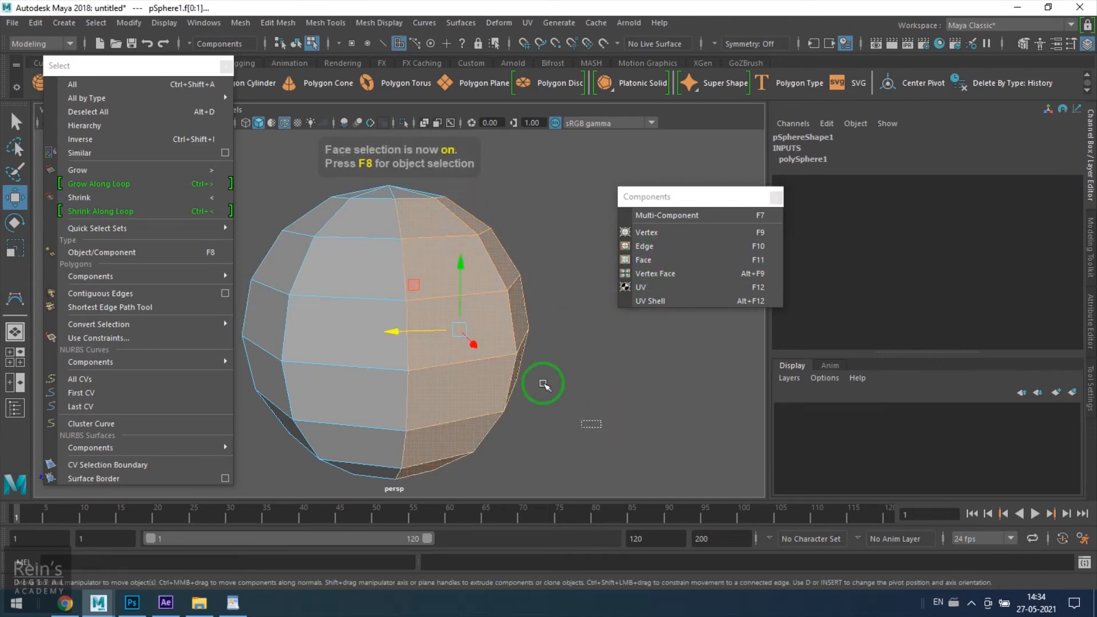
drag(326, 173, 566, 285)
Step: Cycle the sphere's selection mode through Vertex Face, UV, UV Shell and Multi-Component
click(666, 273)
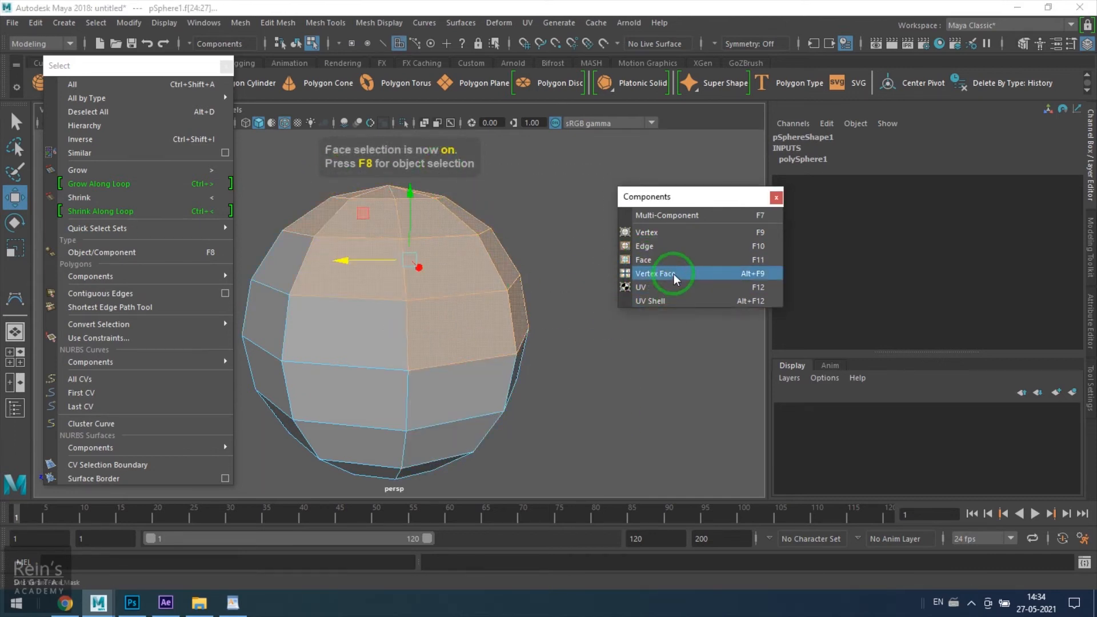
click(674, 288)
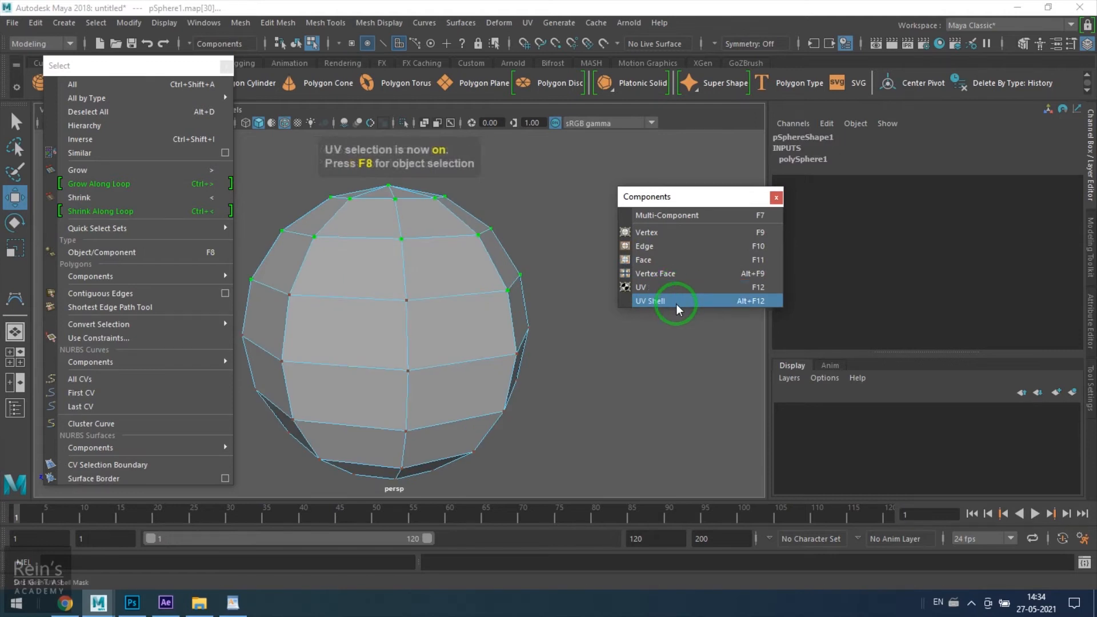
click(678, 301)
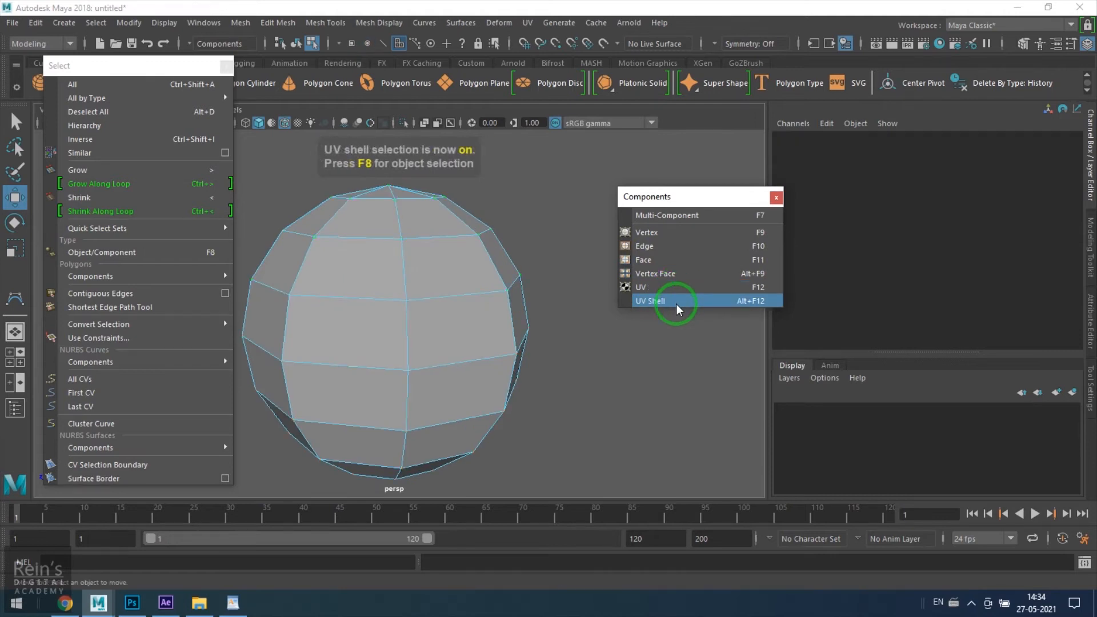
click(688, 217)
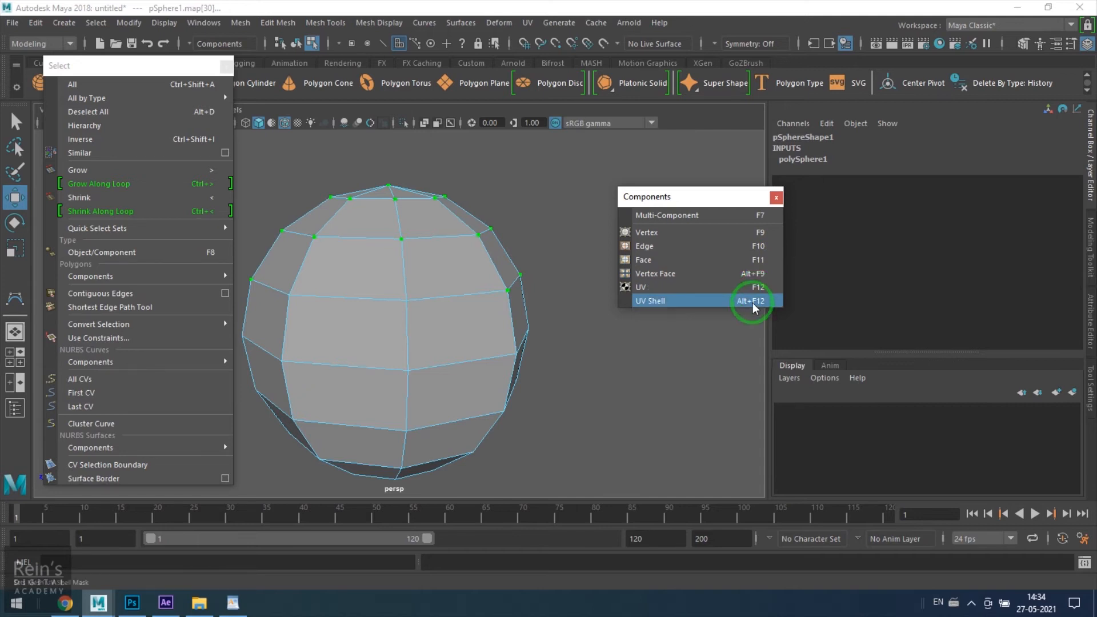
Step: Close the floating Components and Select windows and return to object selection
click(776, 197)
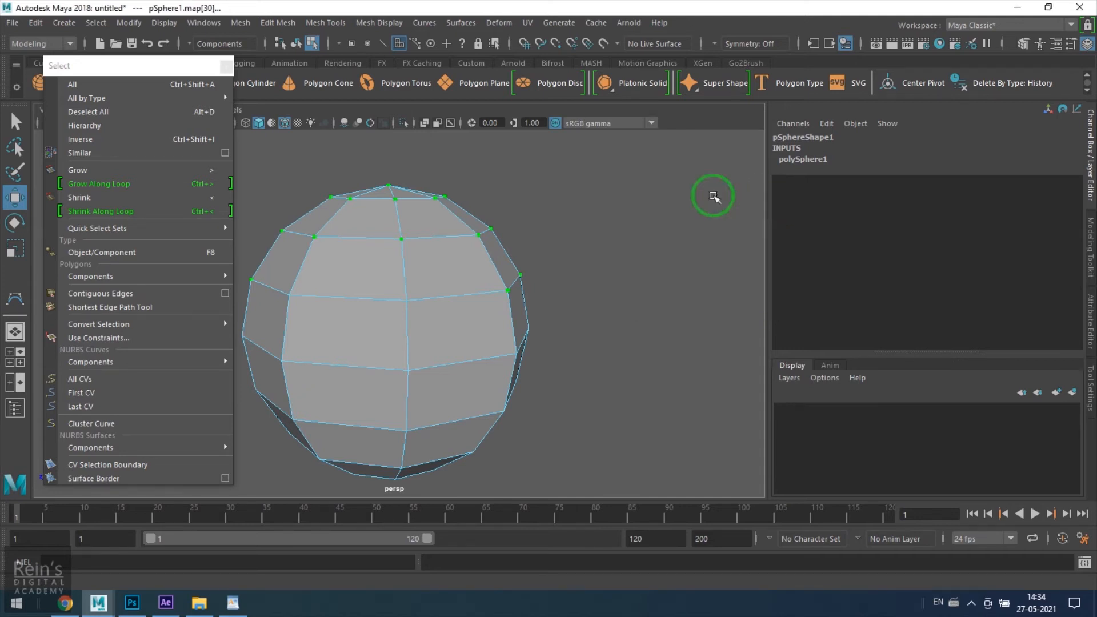
click(231, 73)
key(F8)
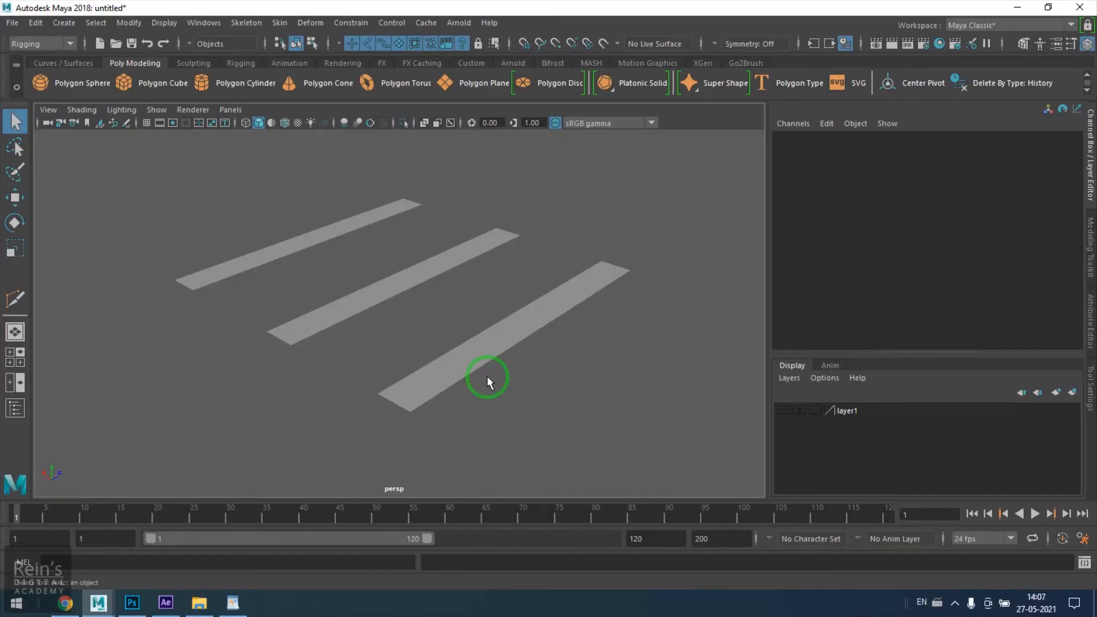
Step: Display the wireframe over the shaded surfaces of the three flat strips
alt+drag(487, 376, 453, 406)
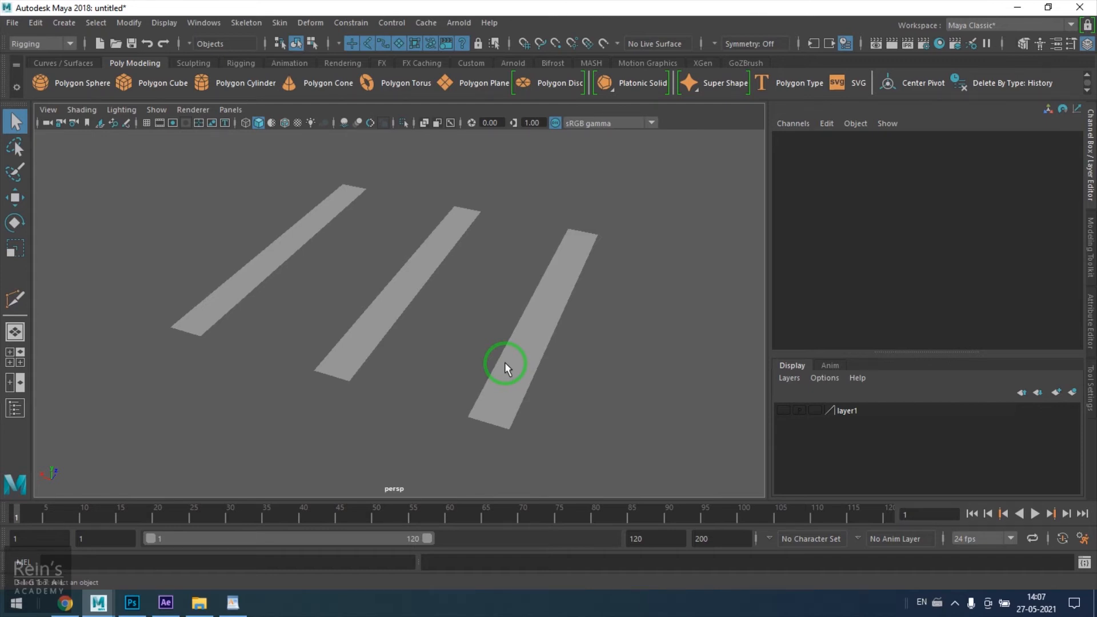
click(285, 123)
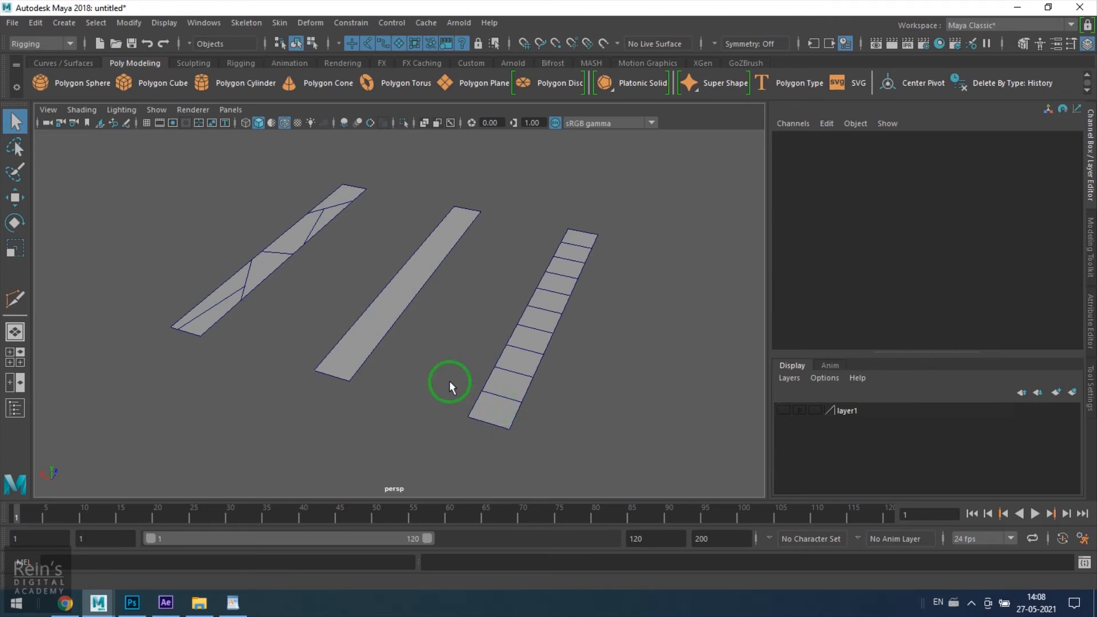
alt+drag(351, 335, 454, 360)
alt+drag(365, 287, 464, 368)
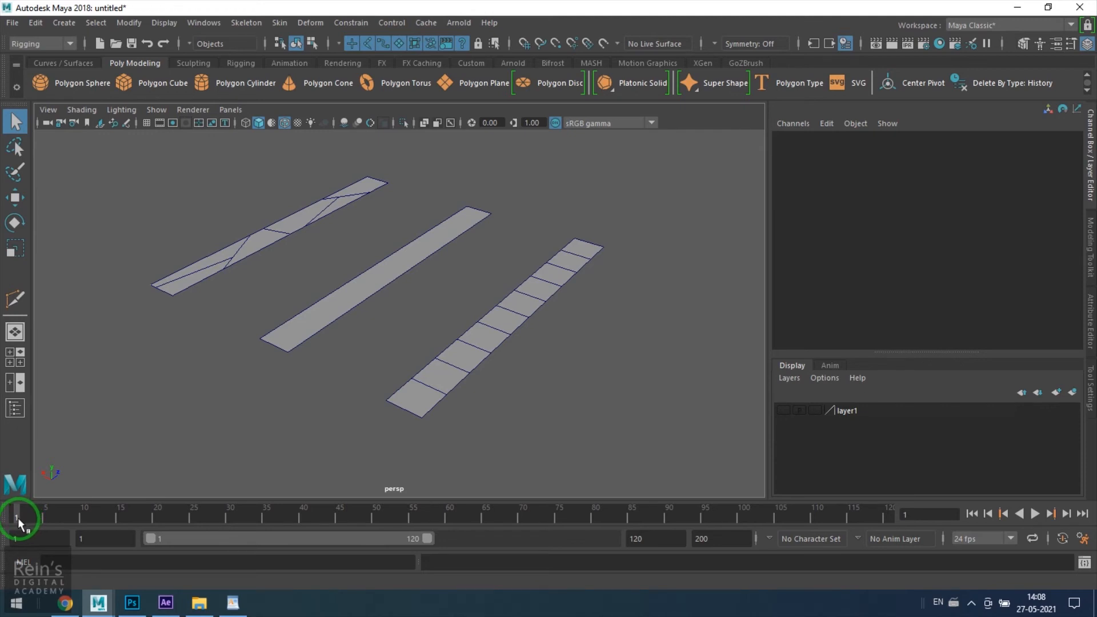
Step: Scrub the animation to frame 45 and examine how the evenly divided strip bends compared with the other two
drag(18, 518, 333, 535)
alt+drag(525, 416, 496, 396)
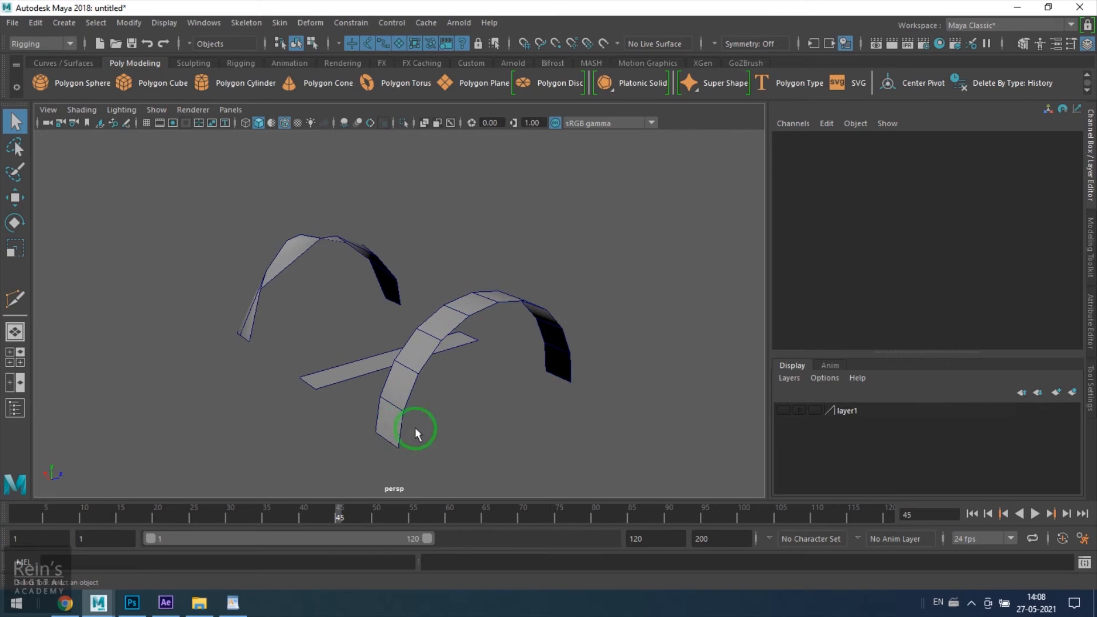
alt+middle_drag(416, 428, 379, 350)
scroll(379, 349, up, 5)
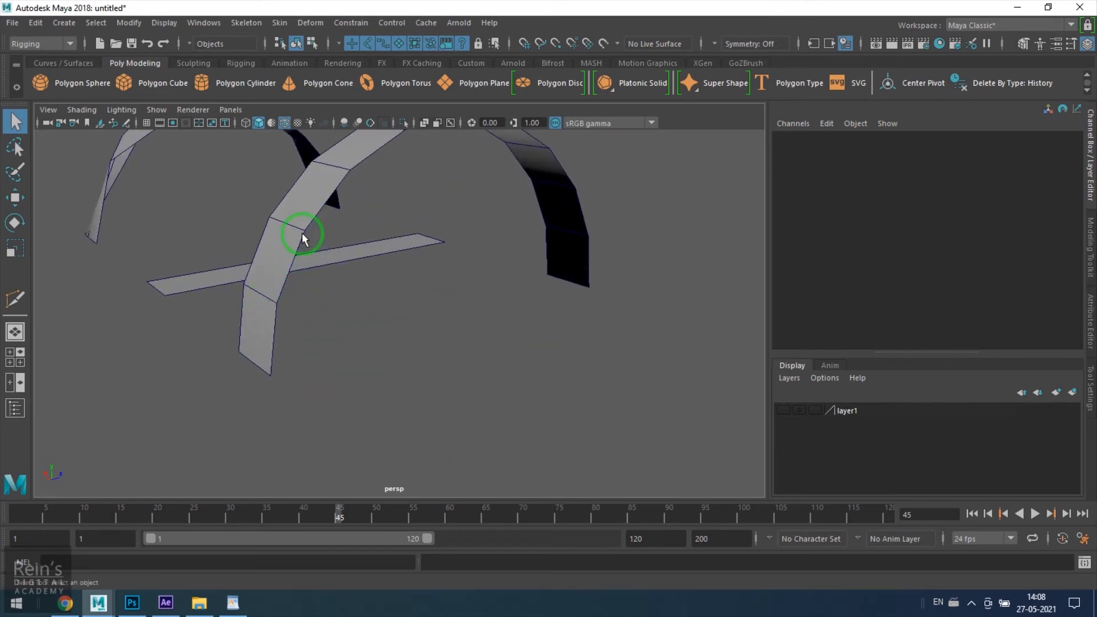
alt+middle_drag(407, 201, 366, 293)
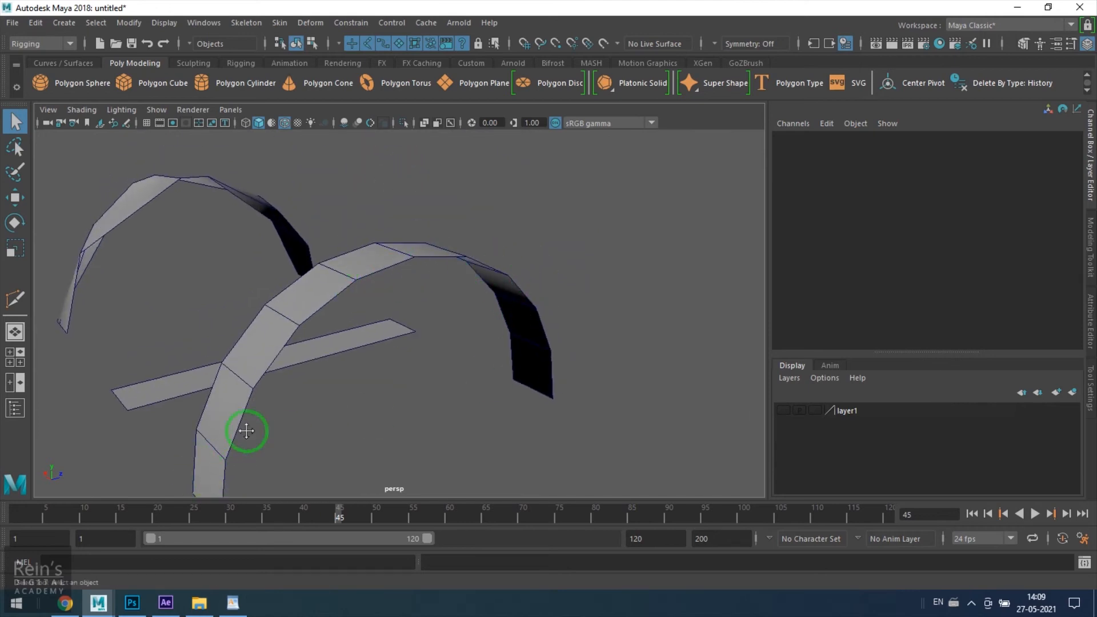
alt+middle_drag(234, 468, 221, 384)
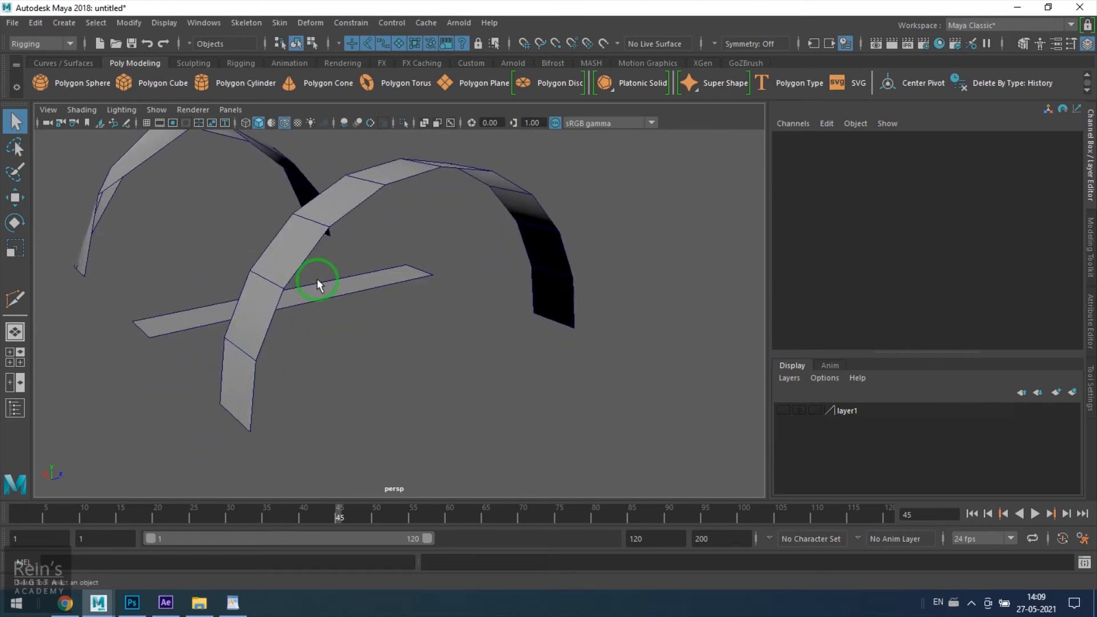
alt+drag(386, 174, 157, 383)
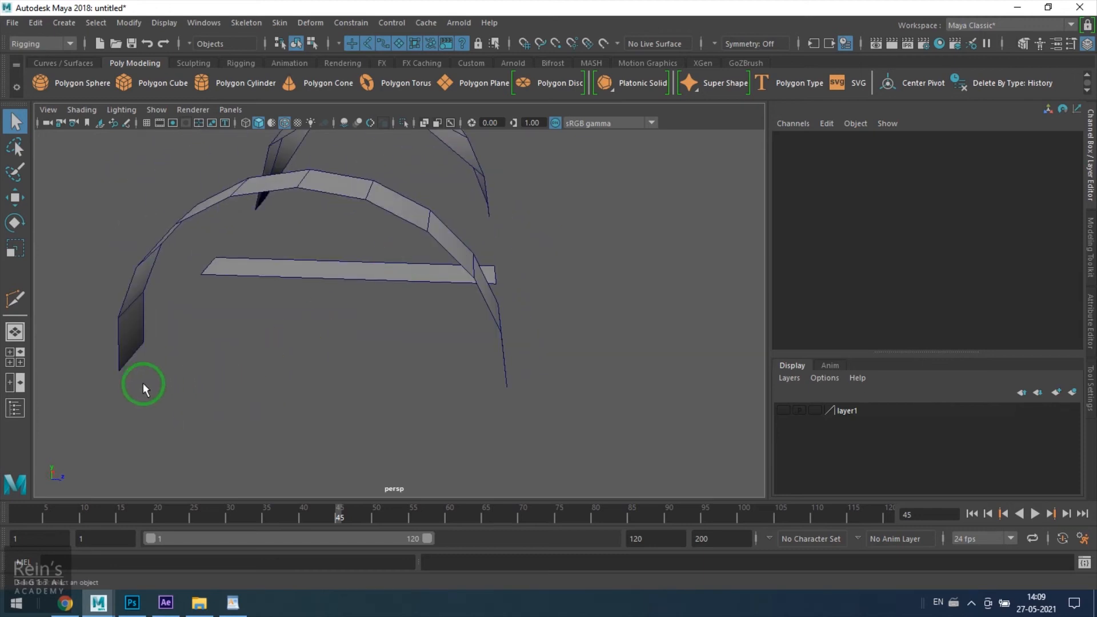
alt+drag(516, 373, 556, 385)
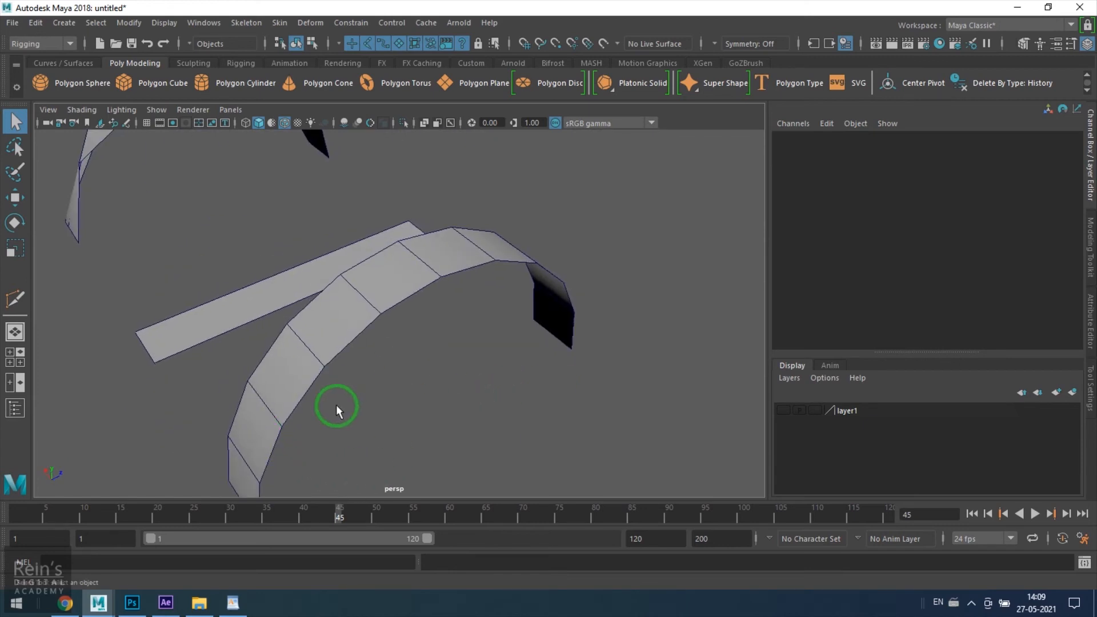
scroll(337, 407, down, 3)
alt+drag(307, 382, 299, 323)
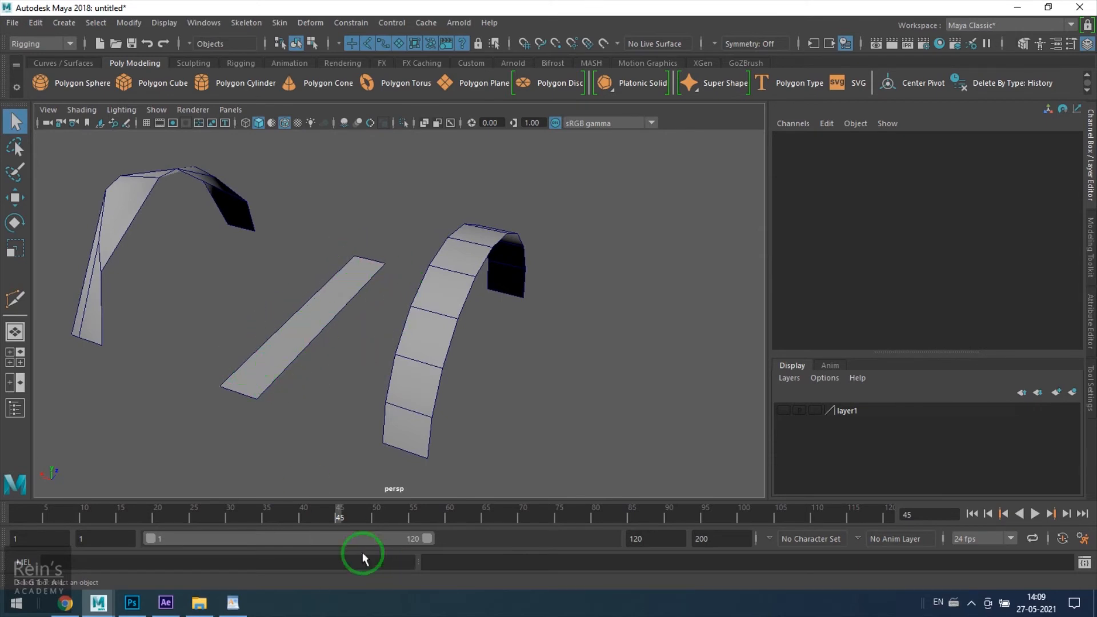
Step: Return to the animation's start, scrub to frame 37, and examine the irregularly divided strip's bend from several angles
drag(334, 512, 6, 478)
alt+drag(350, 330, 526, 228)
drag(177, 528, 281, 532)
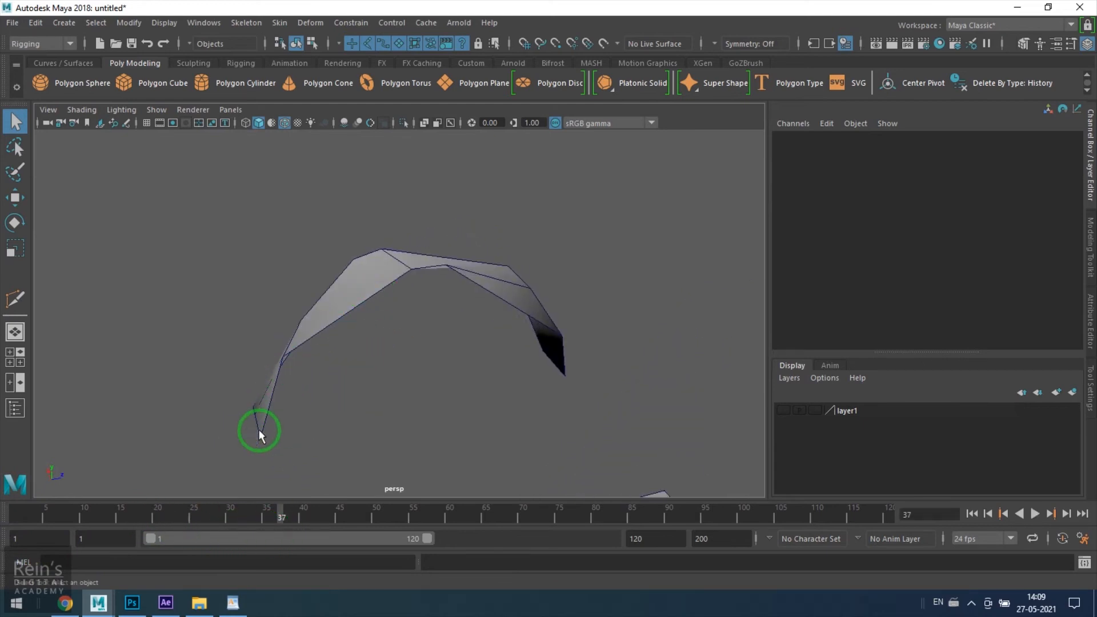
alt+drag(394, 274, 362, 286)
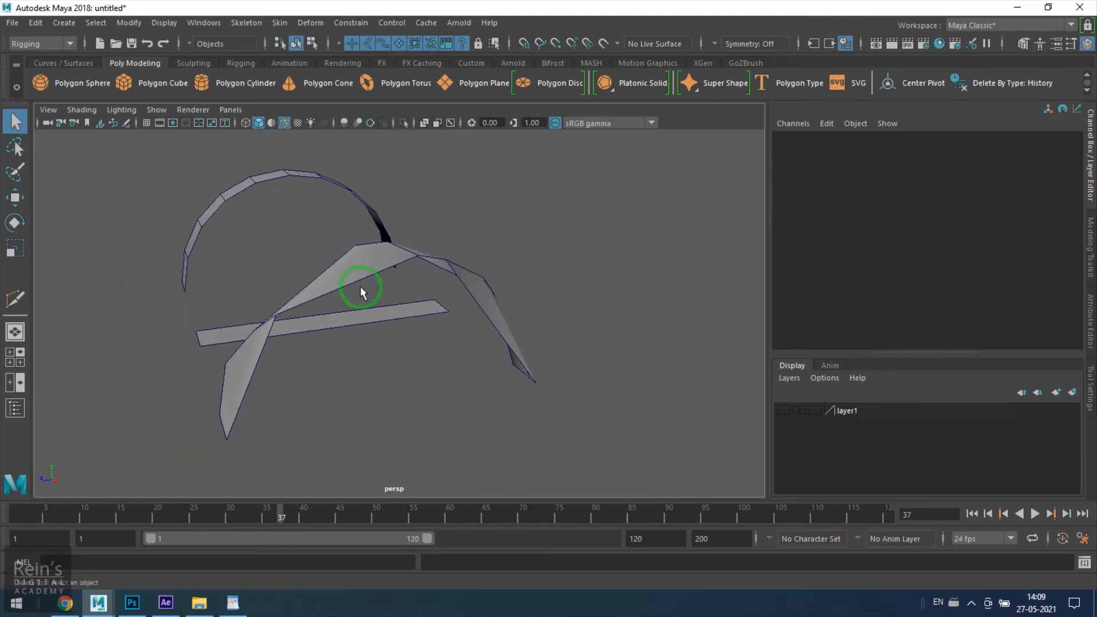
alt+drag(516, 340, 741, 380)
alt+drag(318, 319, 458, 360)
alt+right_drag(458, 360, 430, 437)
alt+middle_drag(430, 437, 637, 465)
alt+right_drag(637, 465, 578, 467)
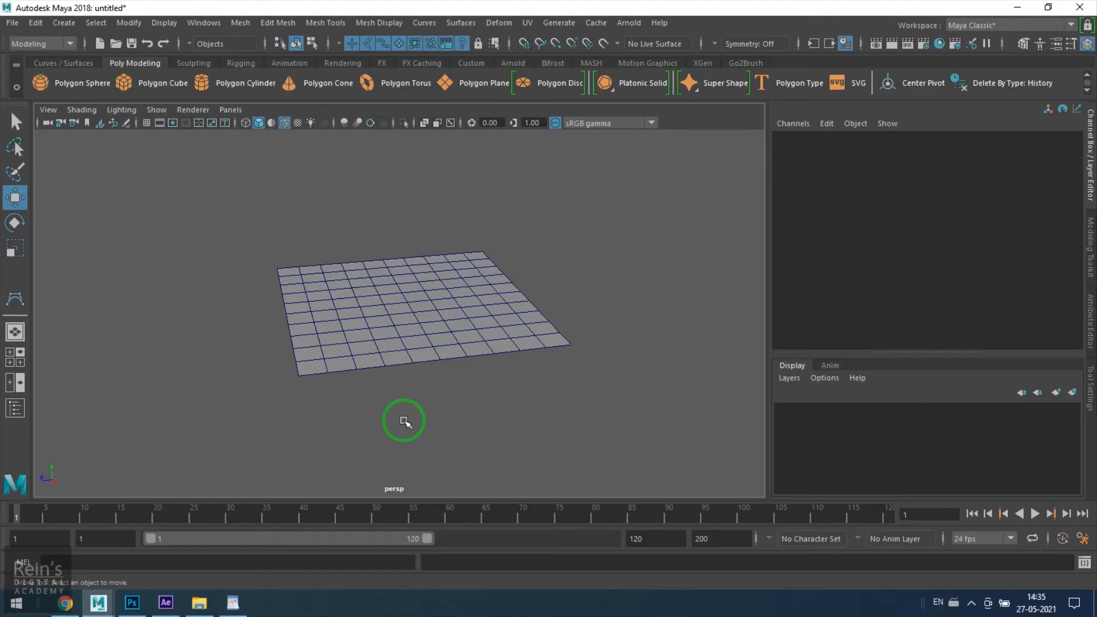
Step: Select the whole subdivided polygon plane as an object
alt+drag(414, 399, 437, 442)
alt+middle_drag(436, 429, 436, 417)
scroll(436, 418, up, 1)
drag(342, 202, 394, 355)
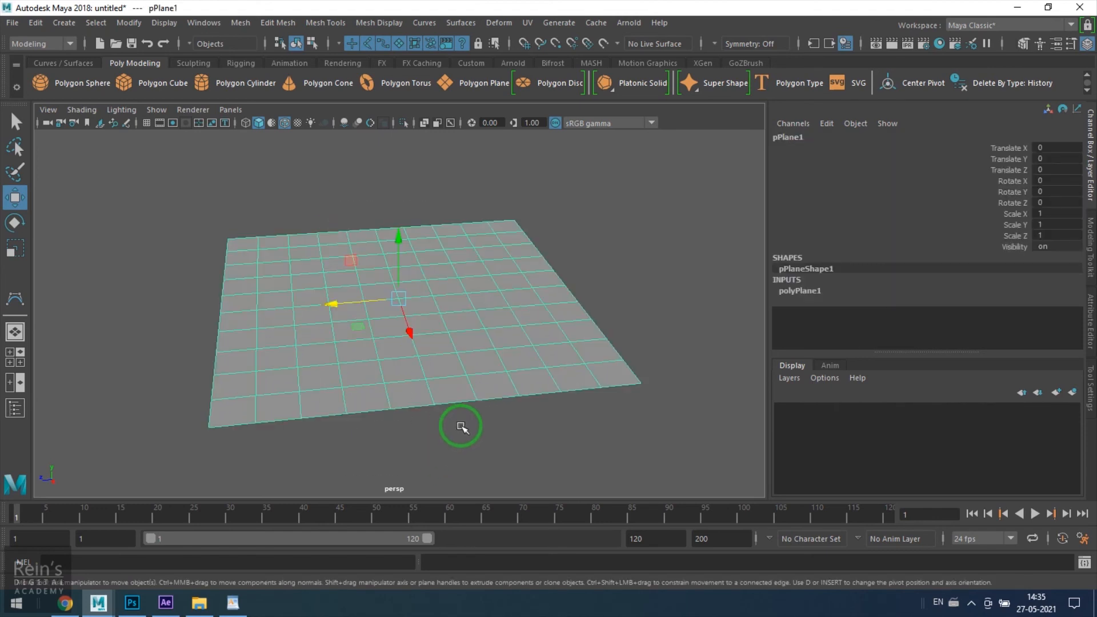
alt+drag(431, 368, 539, 402)
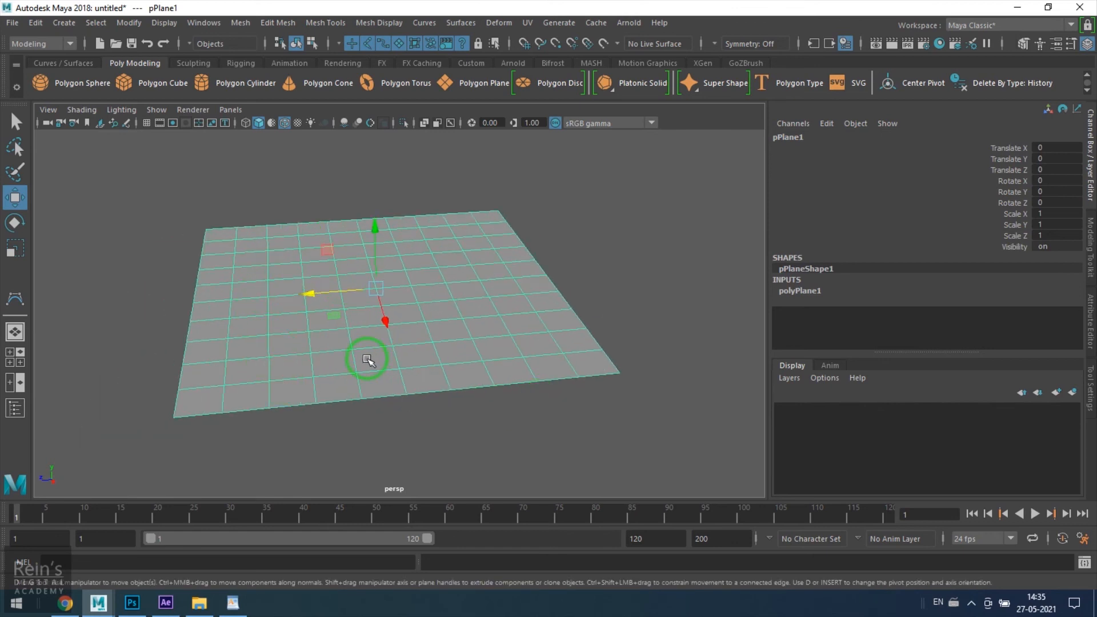
Step: Switch the plane to Face selection and select a full lengthwise column of faces starting from its front-edge middle face
right_drag(380, 374, 379, 392)
click(380, 384)
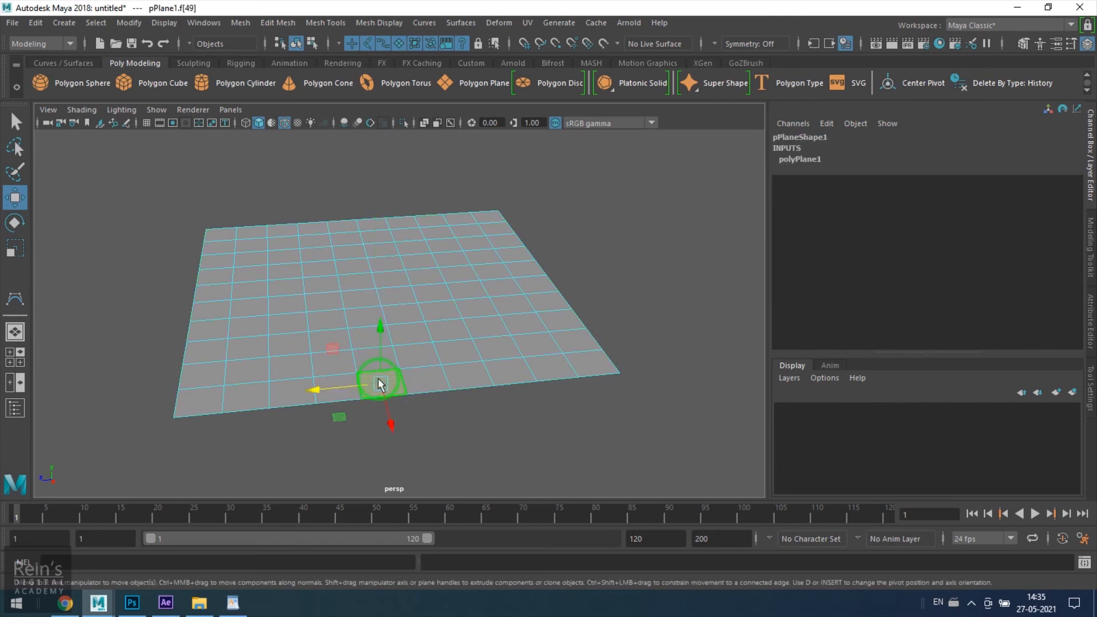
key(q)
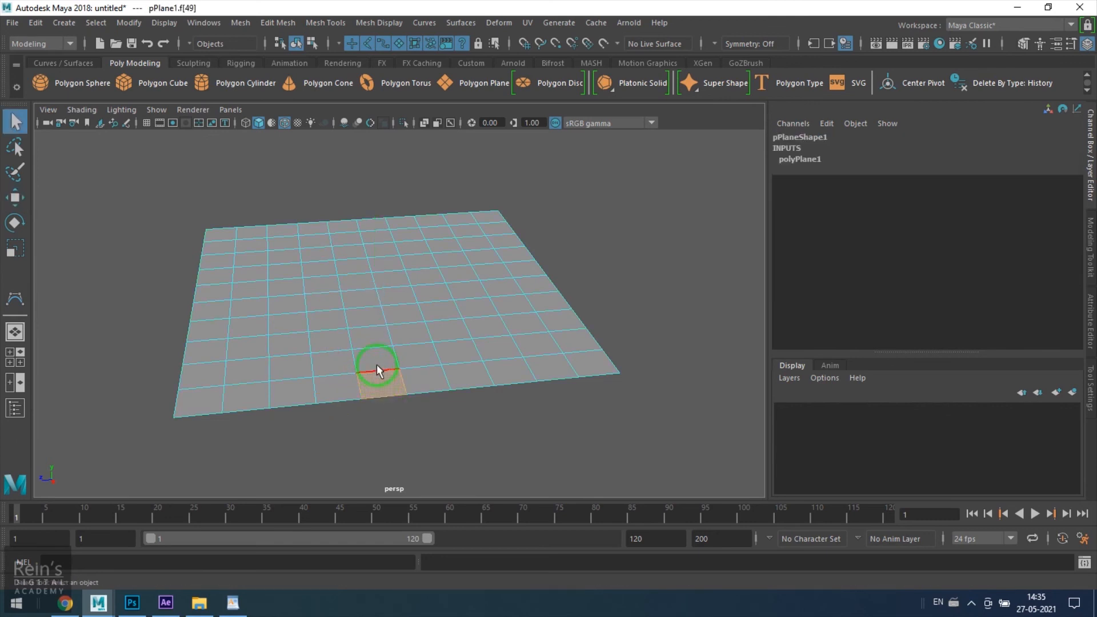
shift+double_click(345, 225)
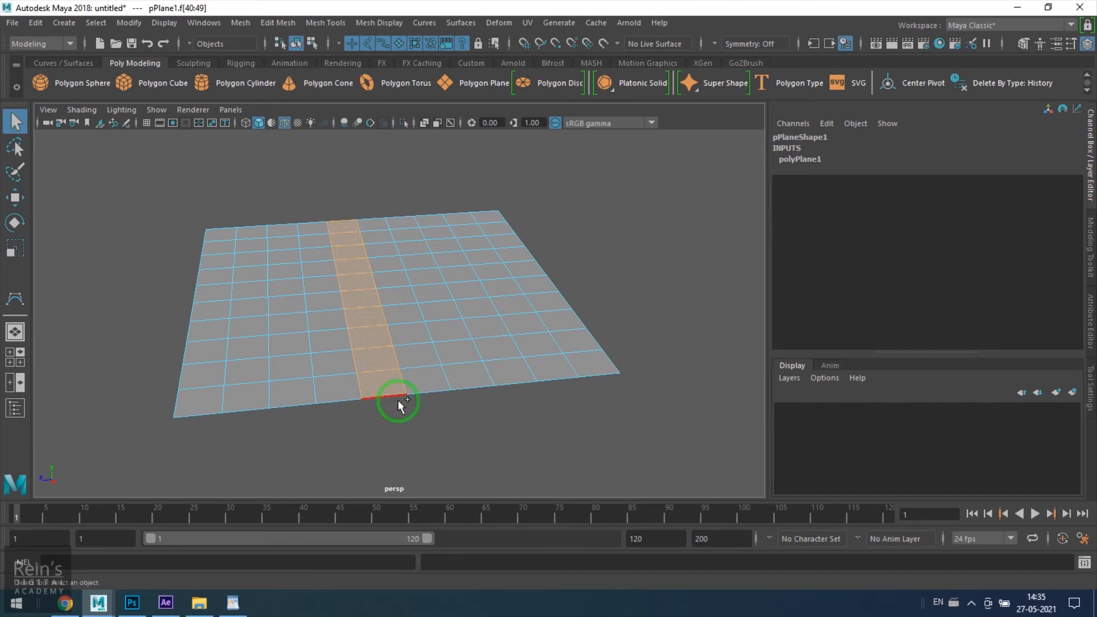
click(332, 392)
shift+double_click(403, 219)
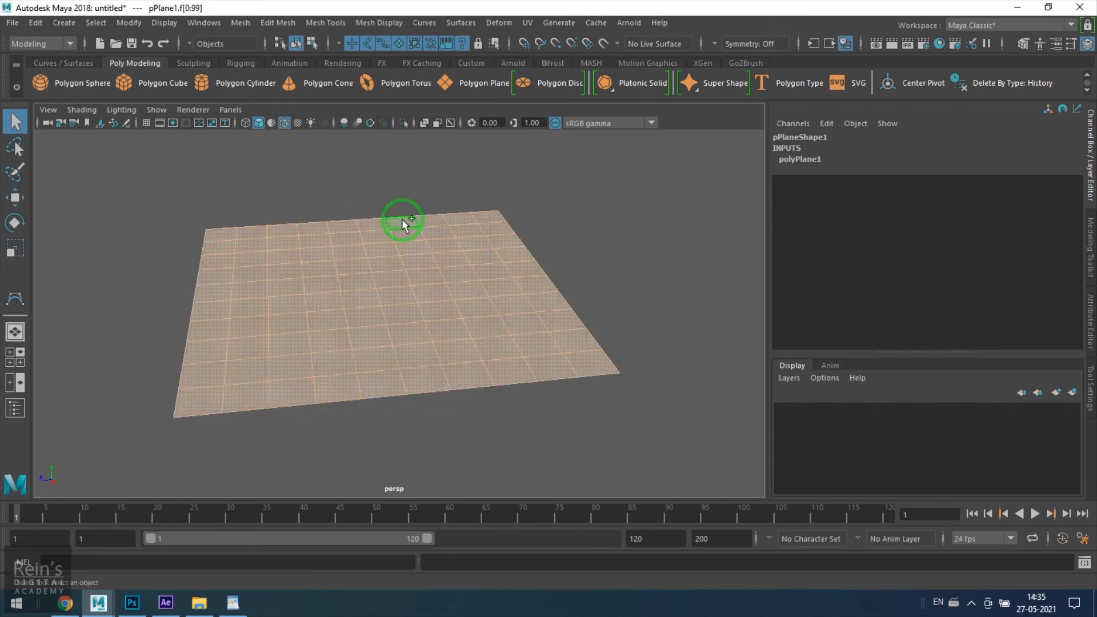
key(ctrl+z)
Step: Select a crosswise face row through the plane's middle, then the lengthwise middle column, and return to object selection
click(200, 310)
shift+double_click(539, 280)
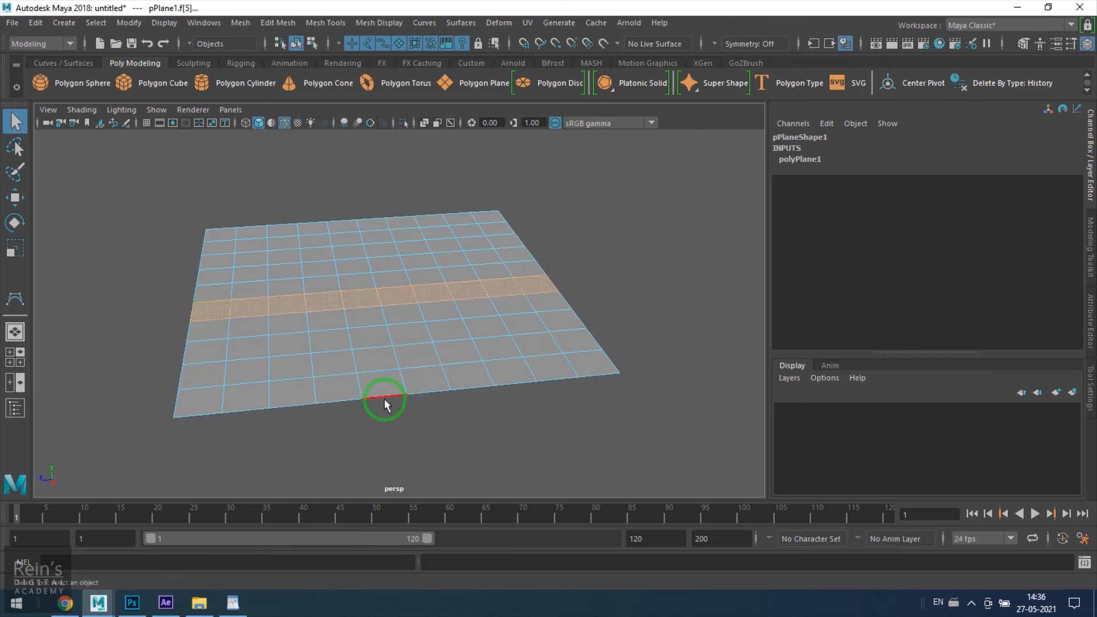
click(384, 383)
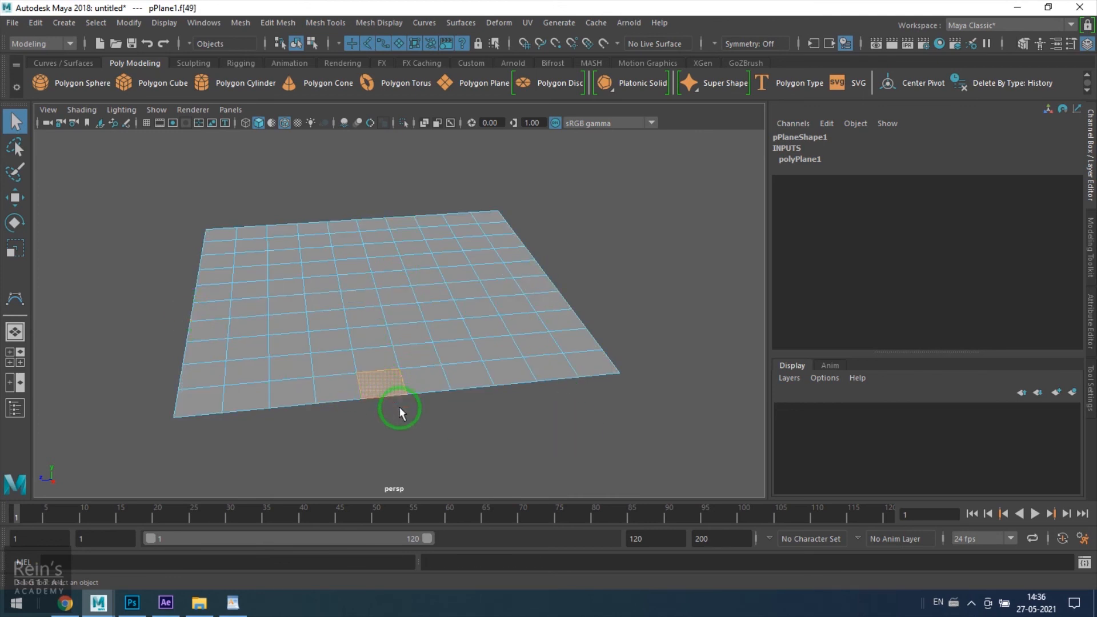
shift+double_click(343, 228)
key(F8)
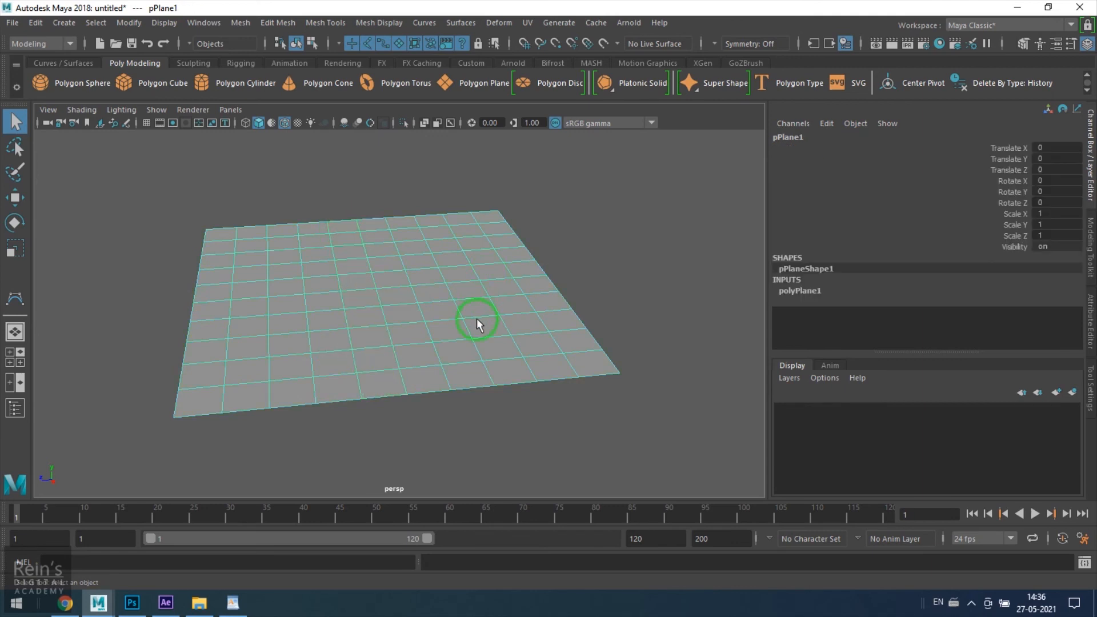
Step: Switch to Face selection and select three consecutive faces in the plane's middle column, starting at the front edge
scroll(404, 377, up, 5)
scroll(374, 376, down, 5)
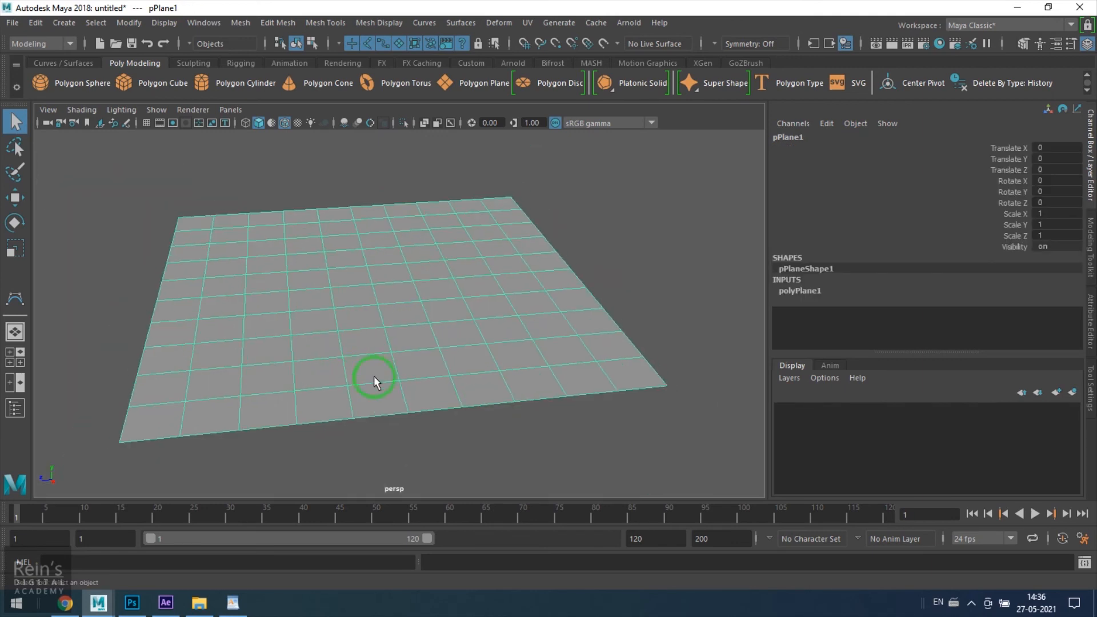
key(F11)
click(369, 391)
shift+double_click(366, 345)
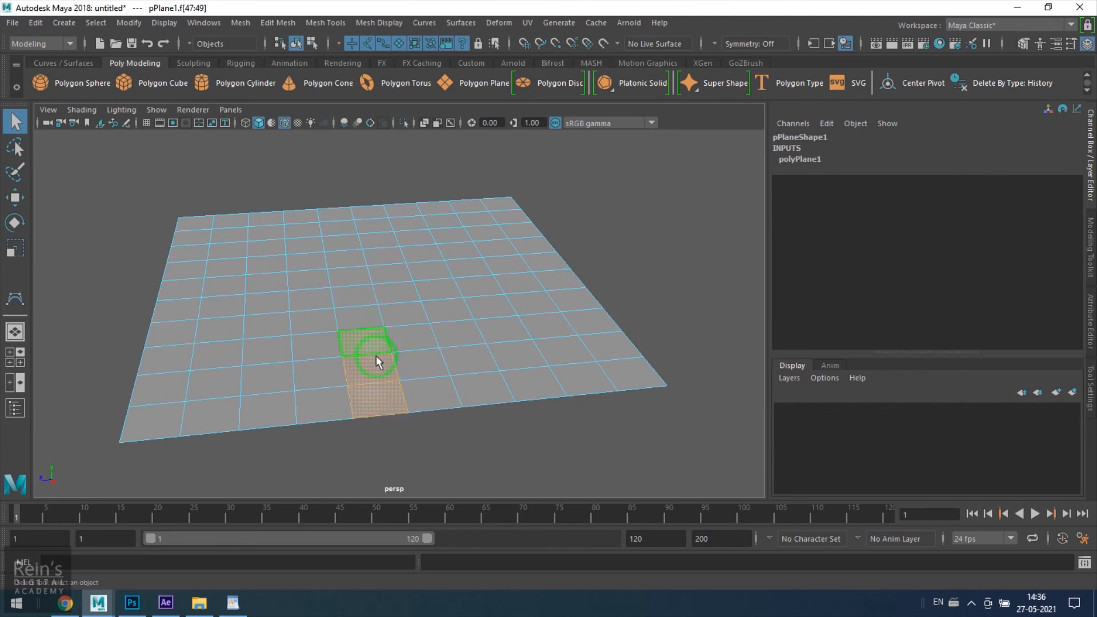
Step: Switch to Edge selection, delete one crosswise edge near the plane's centre, and undo the deletion
key(F10)
click(352, 287)
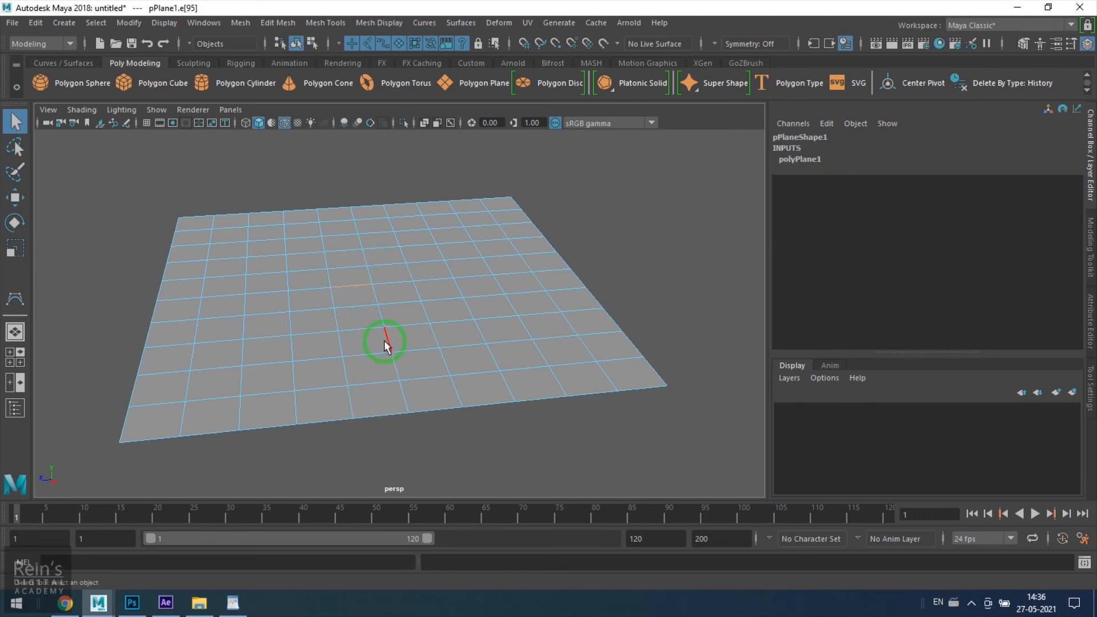
key(Delete)
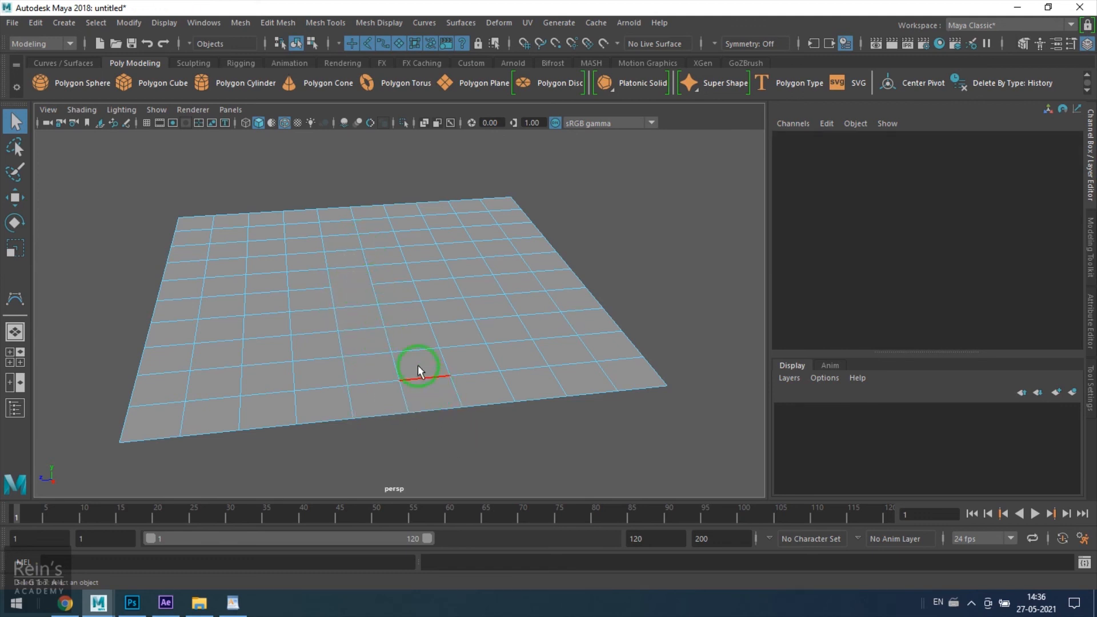
key(ctrl+z)
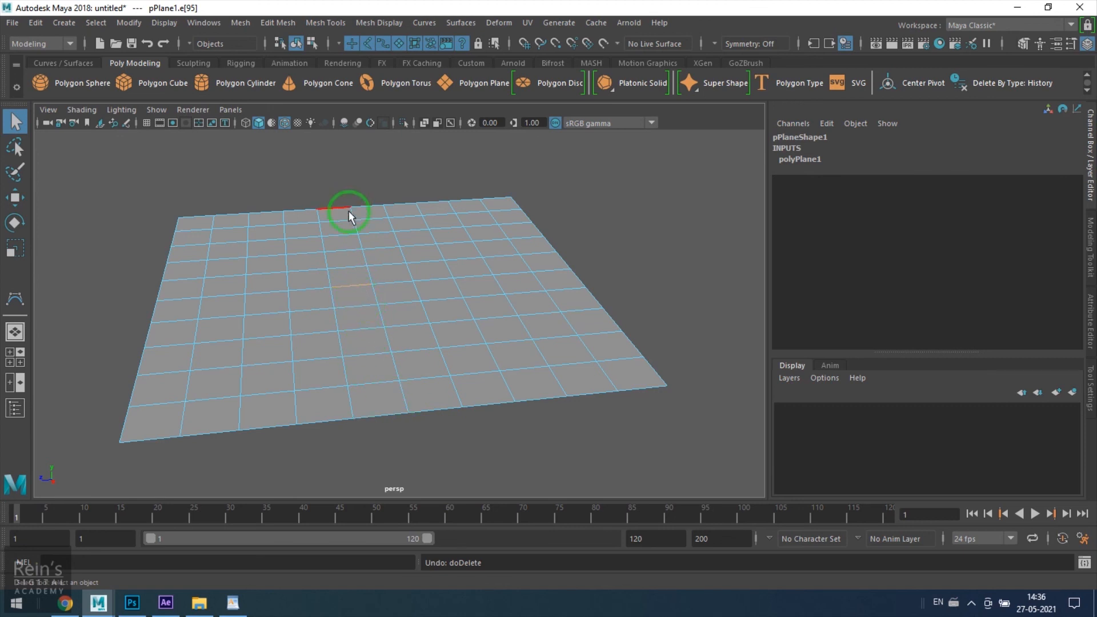
Step: Multi-Cut a continuous arch-shaped edge path from the plane's front edge, around the middle faces, and back to the front edge
key(F8)
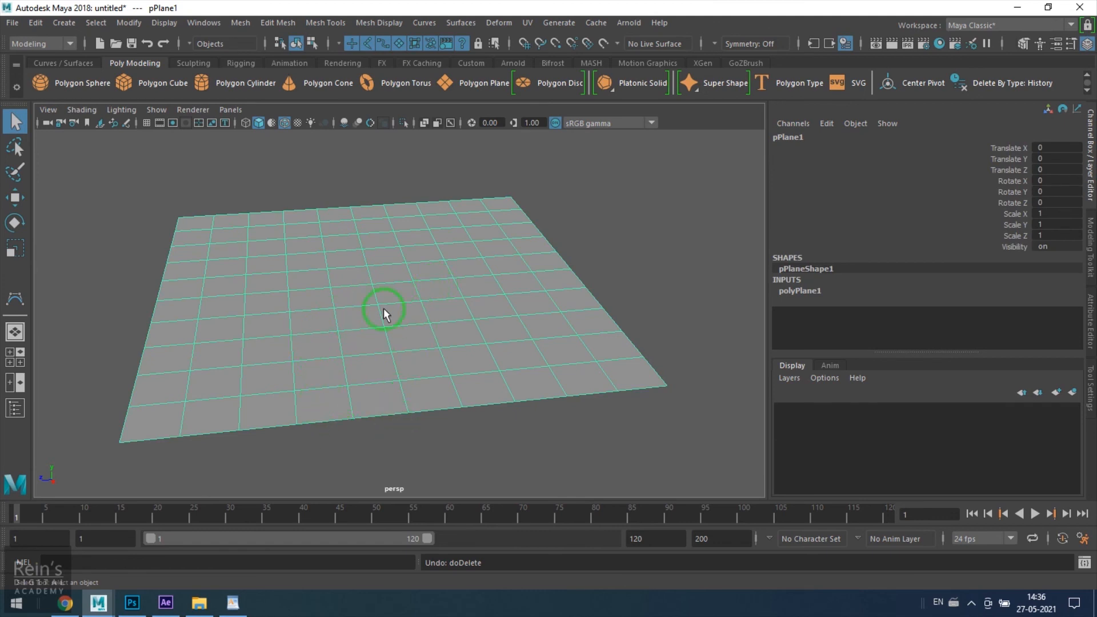
click(325, 22)
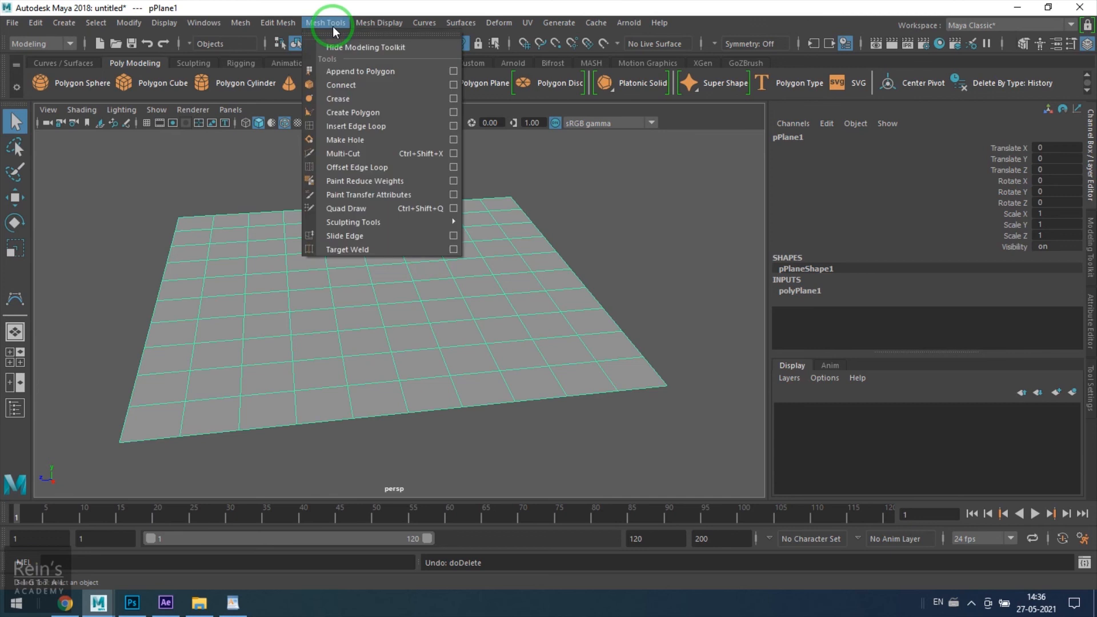
click(366, 158)
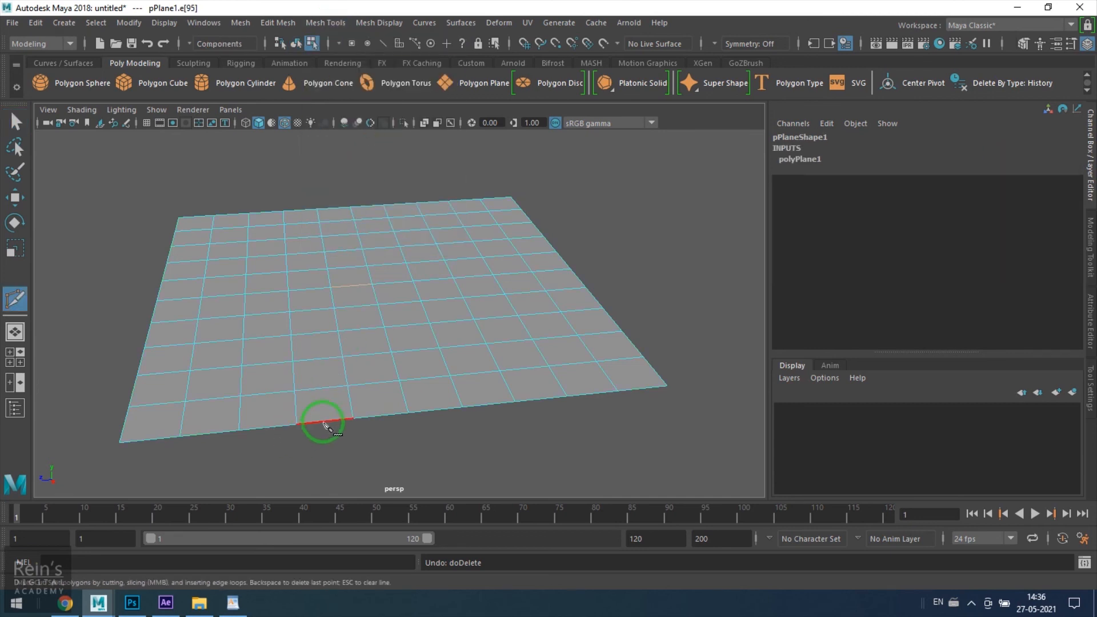
click(320, 388)
click(316, 360)
click(313, 334)
click(336, 319)
click(382, 317)
click(407, 325)
click(417, 349)
click(427, 377)
click(438, 409)
key(Return)
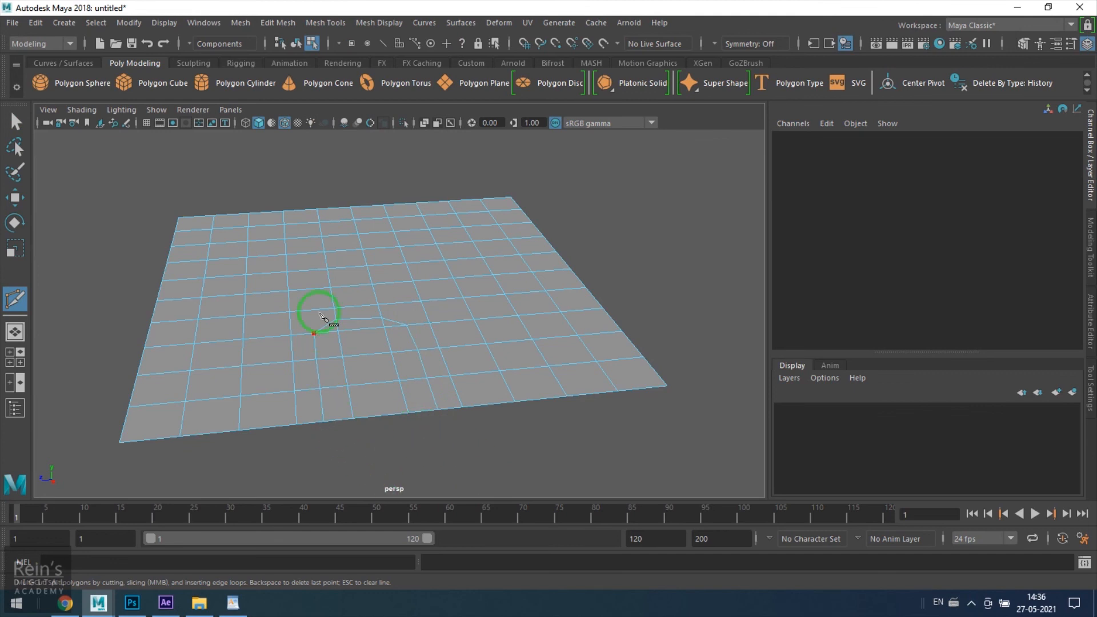
Step: Switch to Face selection and select the five-sided and triangular faces at the arch's two corners in turn to examine them
alt+drag(461, 380, 433, 395)
scroll(422, 415, up, 1)
alt+middle_drag(463, 355, 508, 307)
scroll(508, 308, up, 1)
alt+drag(495, 347, 491, 352)
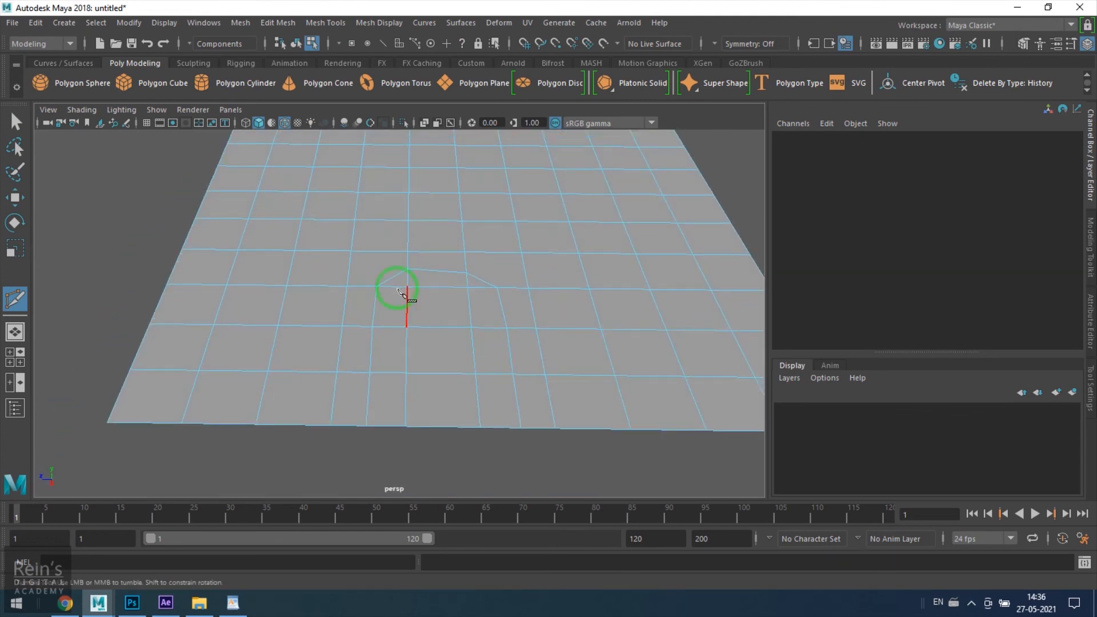
key(w)
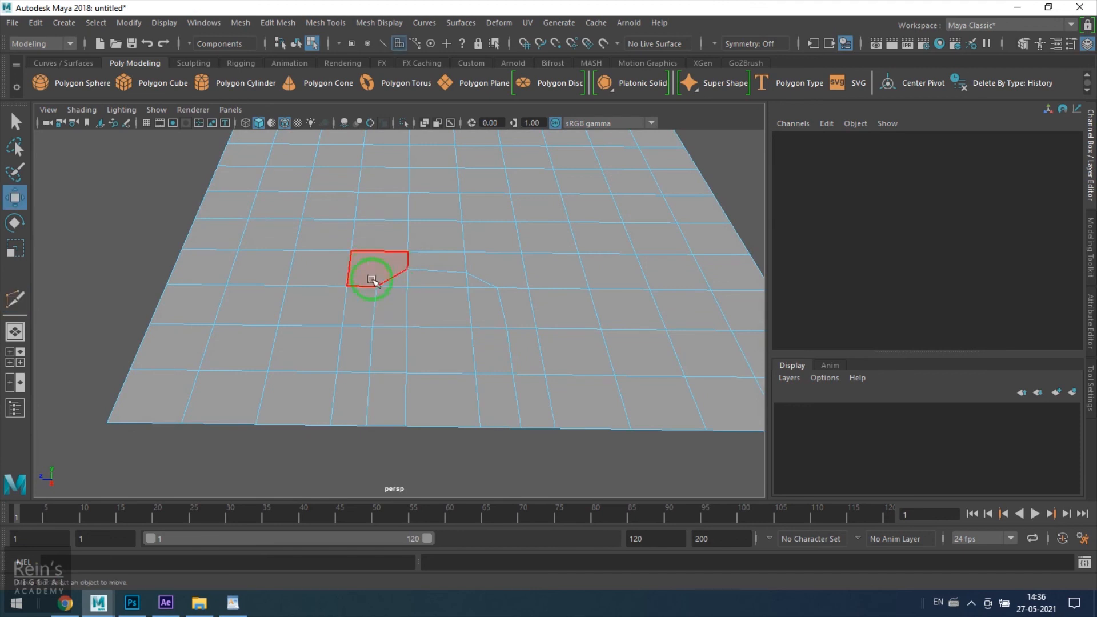
click(375, 277)
key(q)
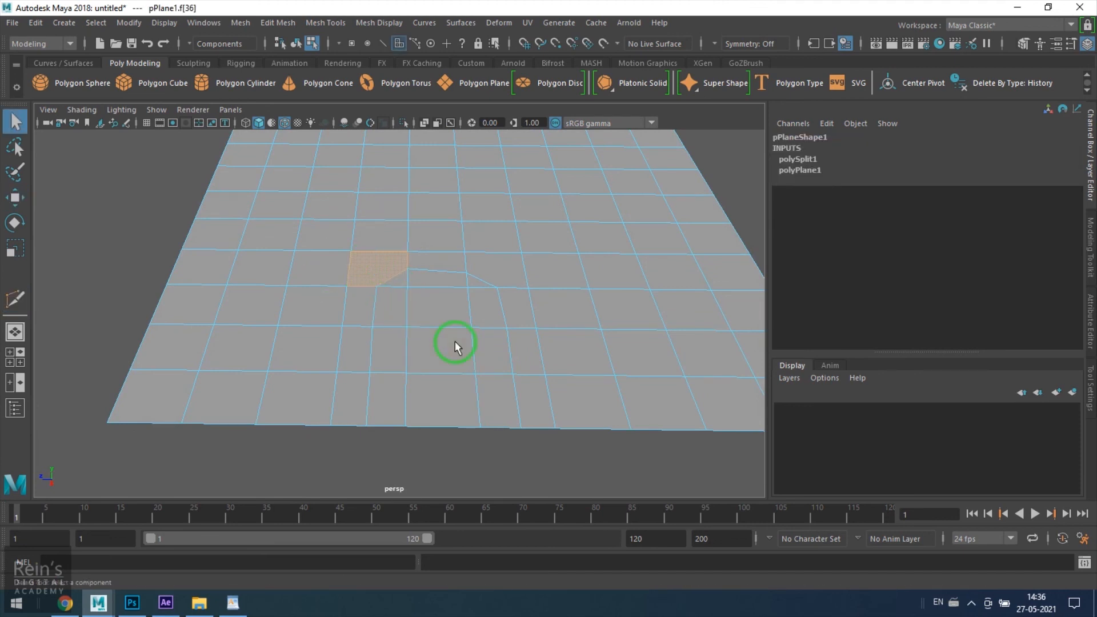
click(397, 280)
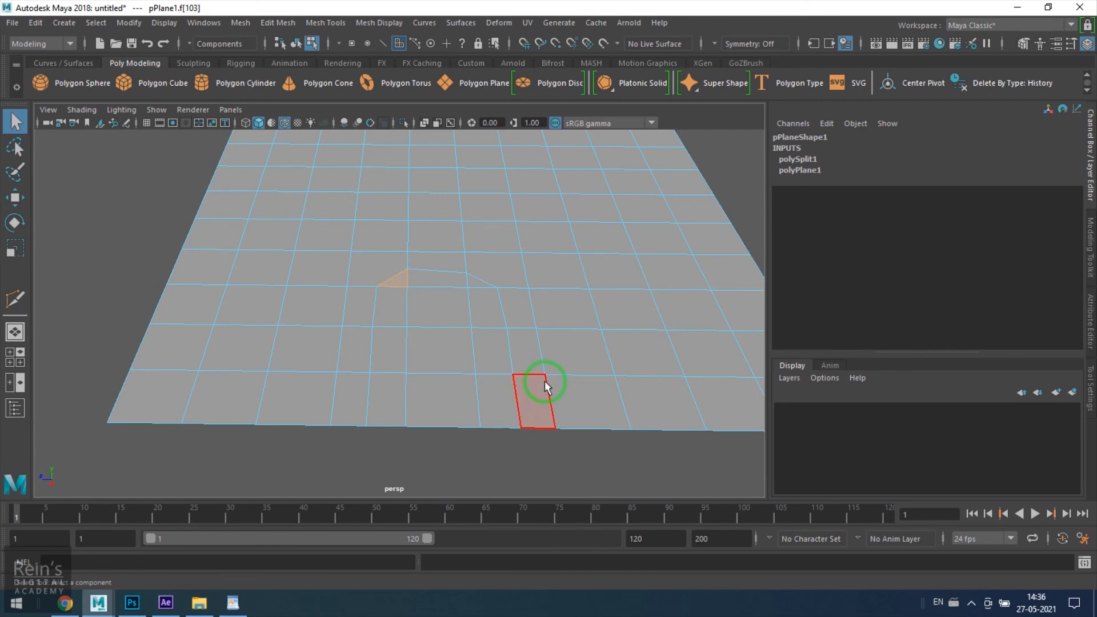
click(485, 281)
click(479, 280)
click(496, 274)
click(485, 279)
click(502, 269)
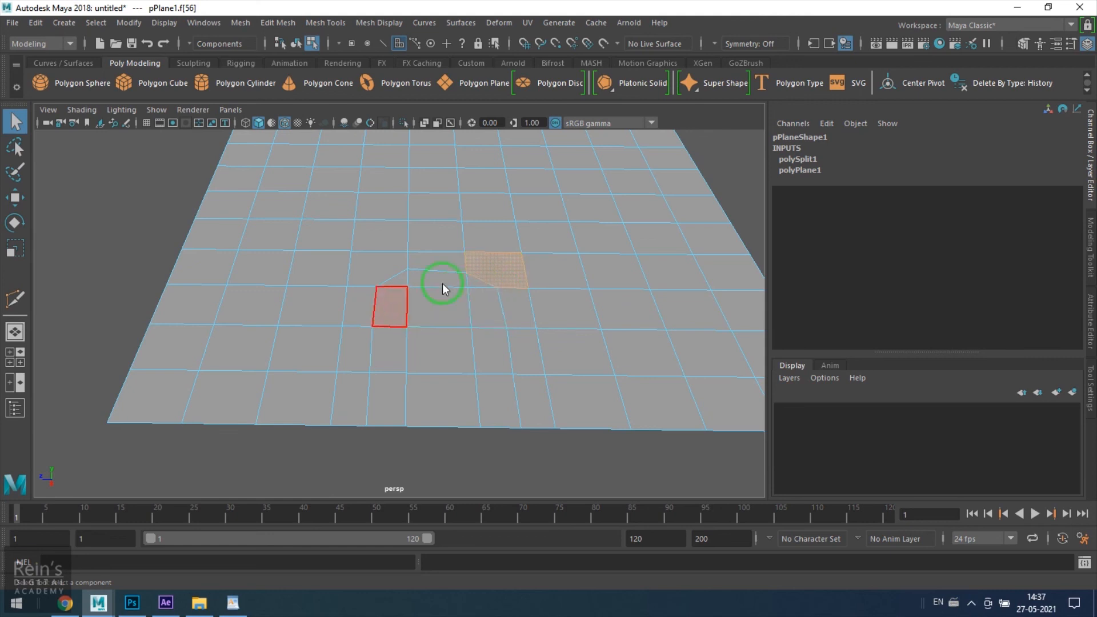
Step: Multi-Cut a diagonal edge from each slanted corner segment of the arch to the nearest grid vertex outside it
key(F8)
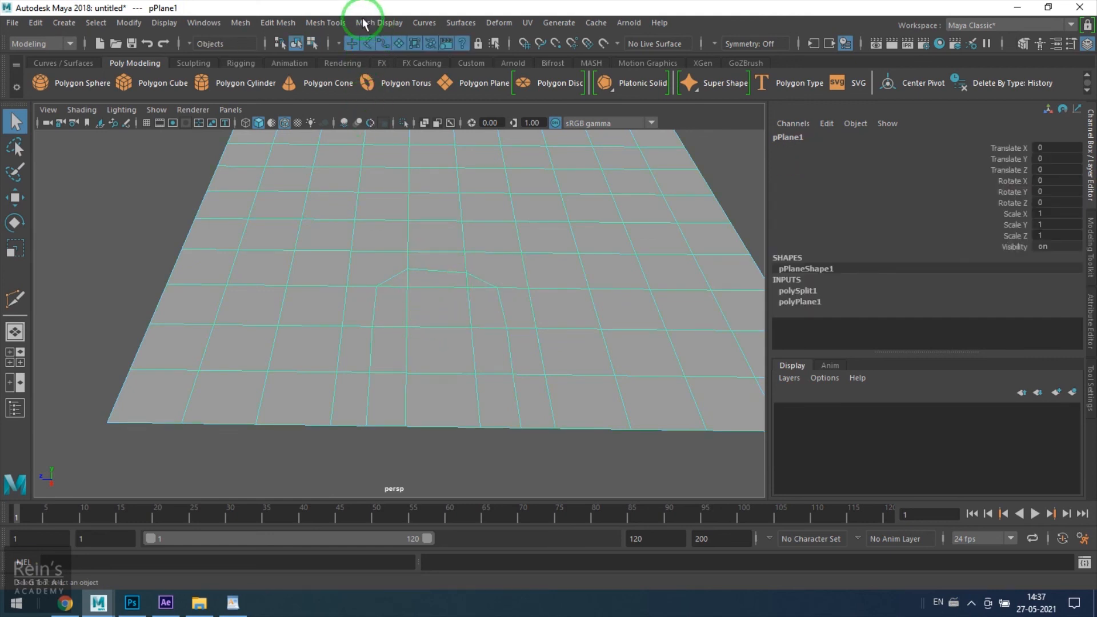
click(325, 23)
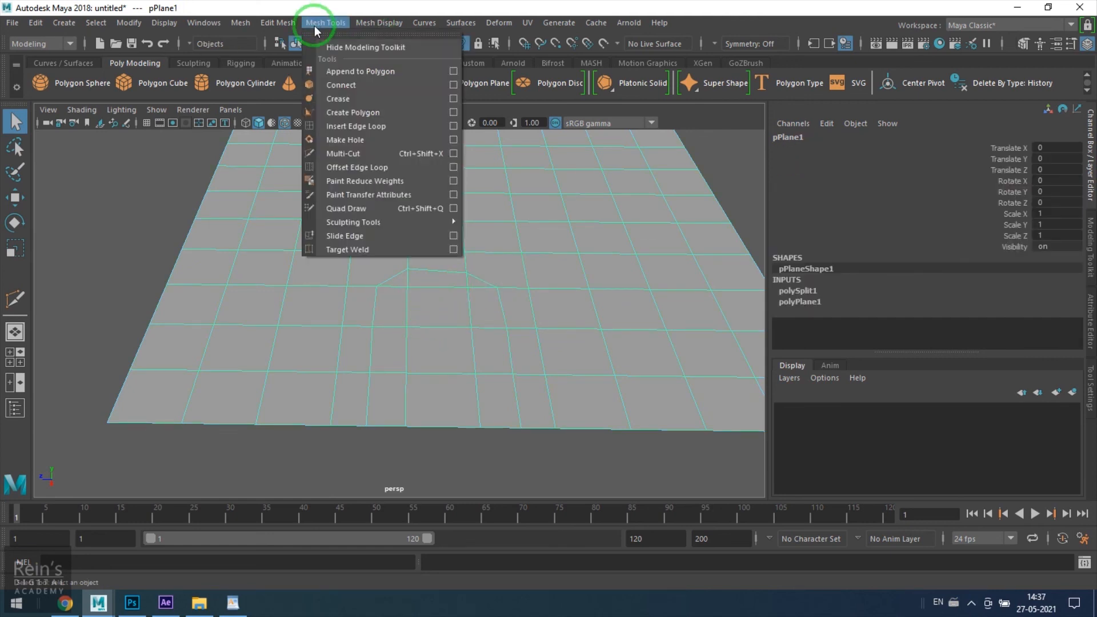
click(364, 153)
scroll(438, 354, up, 3)
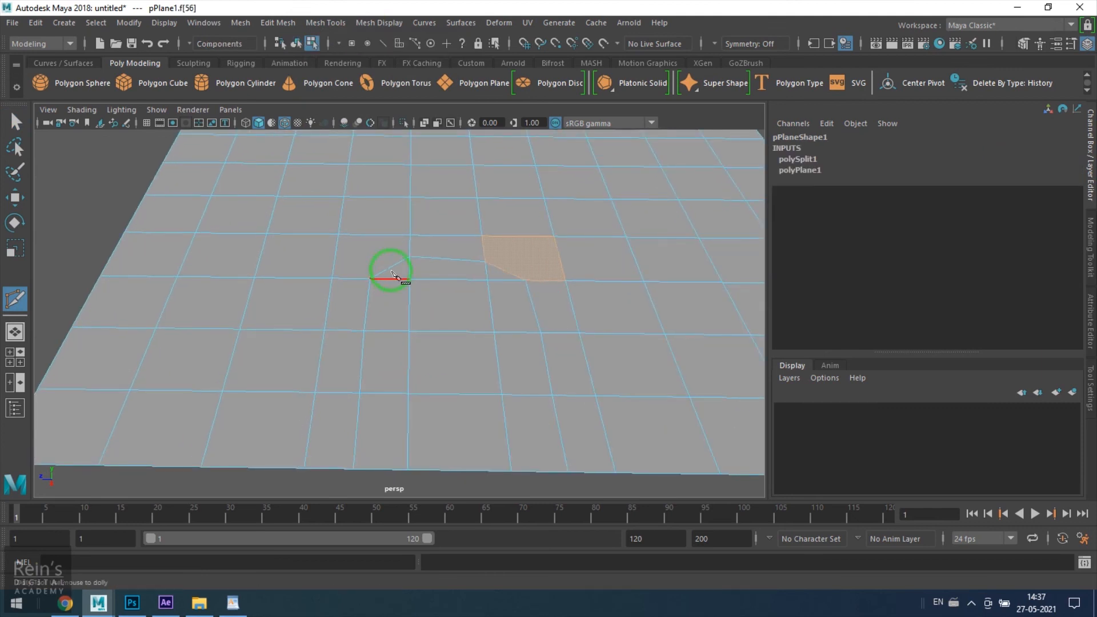
click(391, 268)
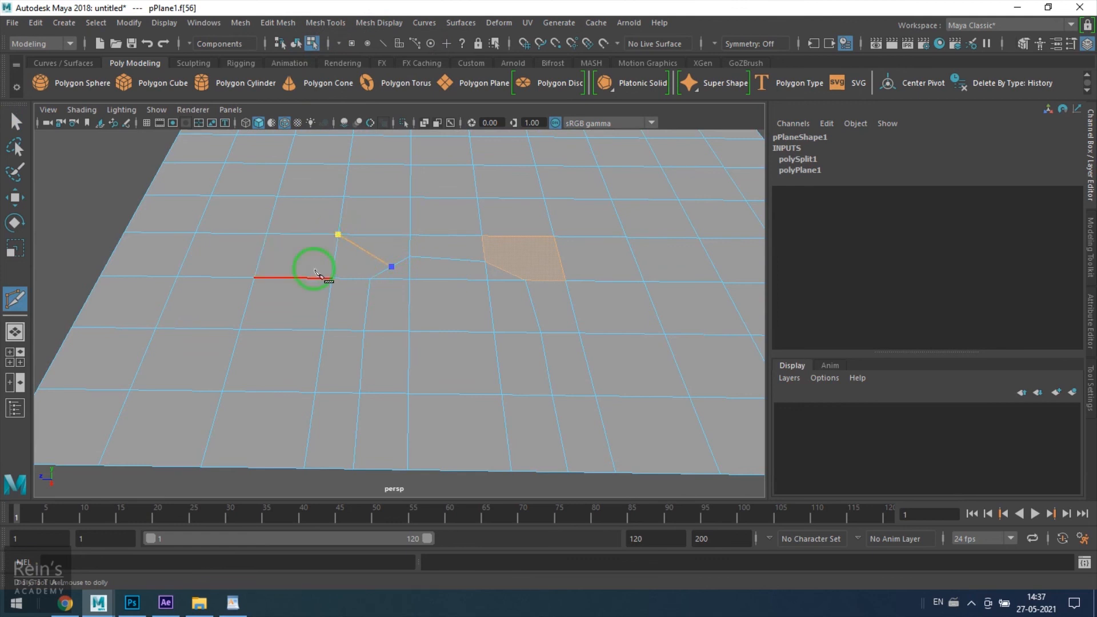
key(Return)
click(505, 272)
key(Return)
Step: Switch to Vertex selection and move both new arch-corner vertices outward and farther from the front edge, within the plane's surface
key(w)
key(F9)
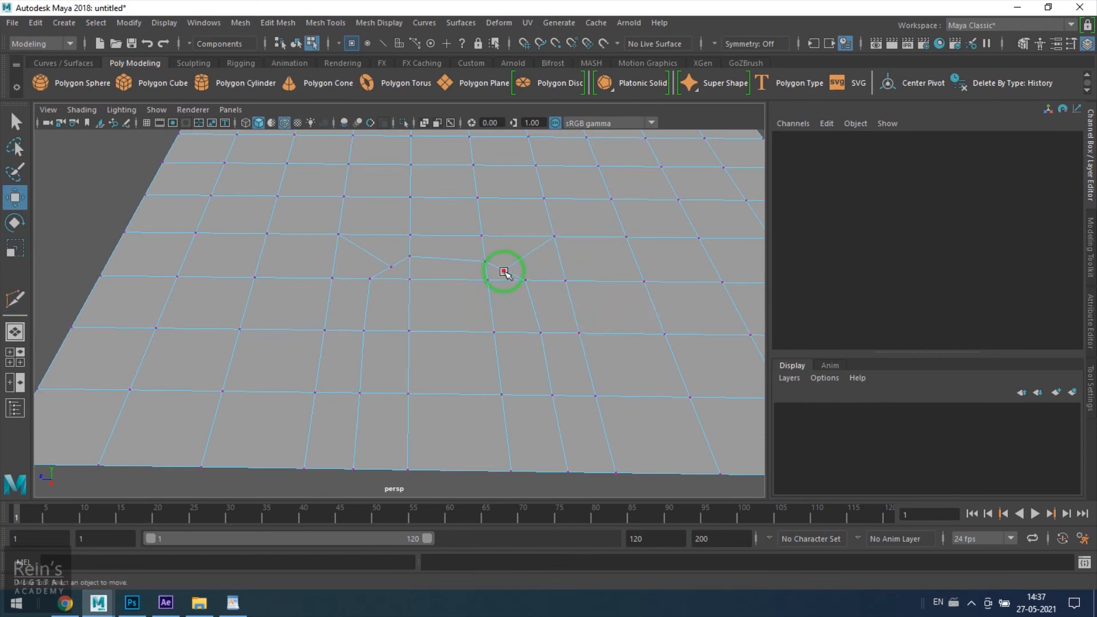
click(505, 271)
drag(457, 296, 472, 288)
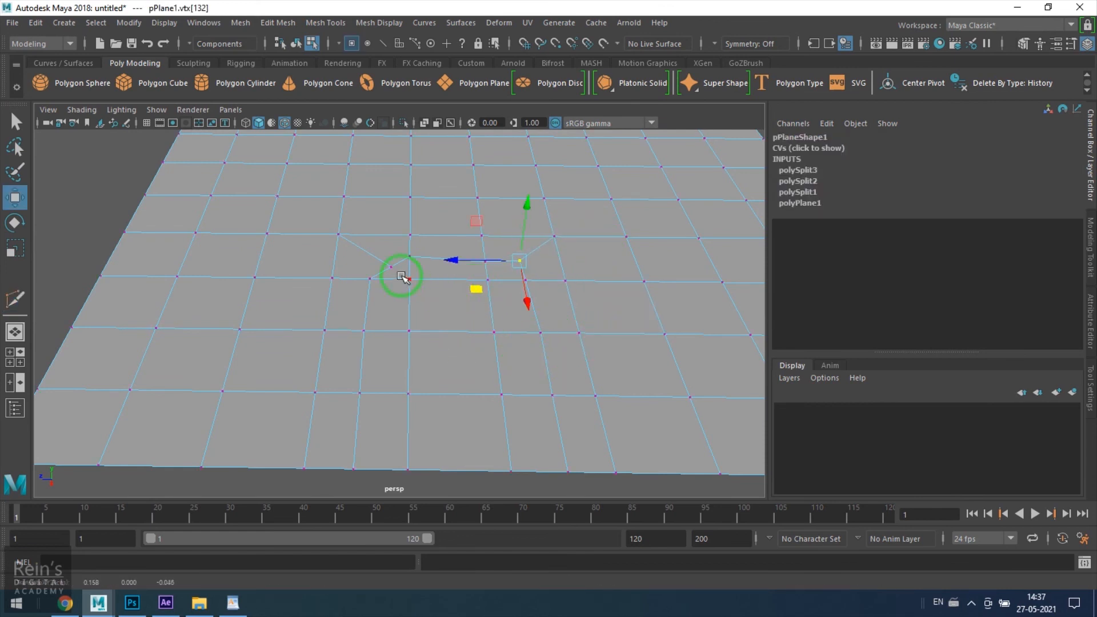
click(392, 267)
drag(343, 304, 330, 292)
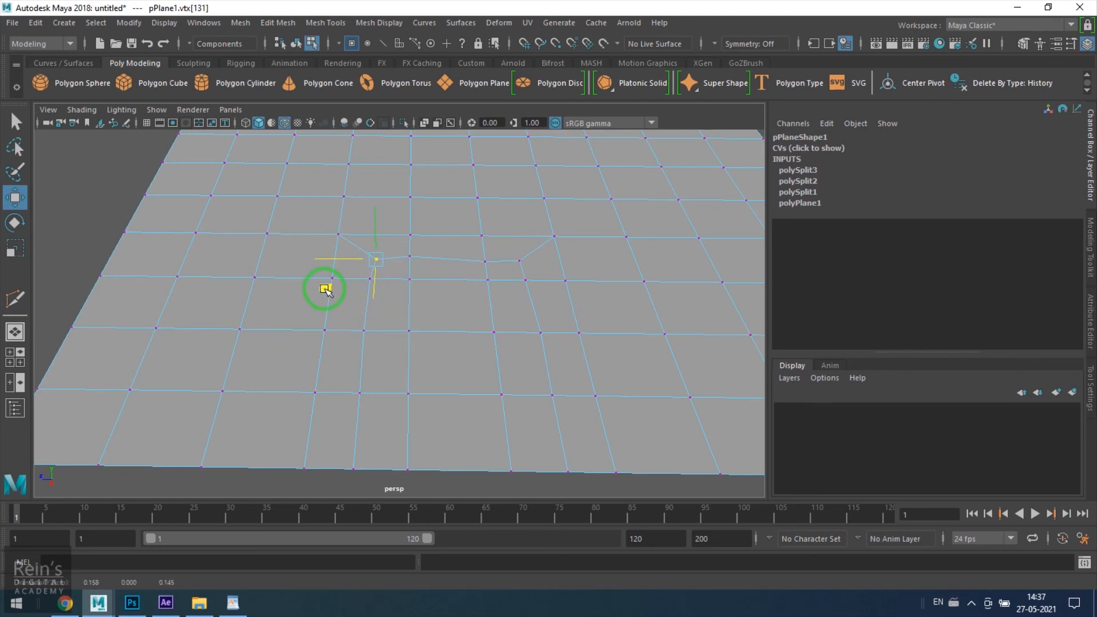
Step: Select the arch-shaped strip of faces one by one from one front-edge end to the other, and return to object selection
key(F8)
key(F11)
click(346, 431)
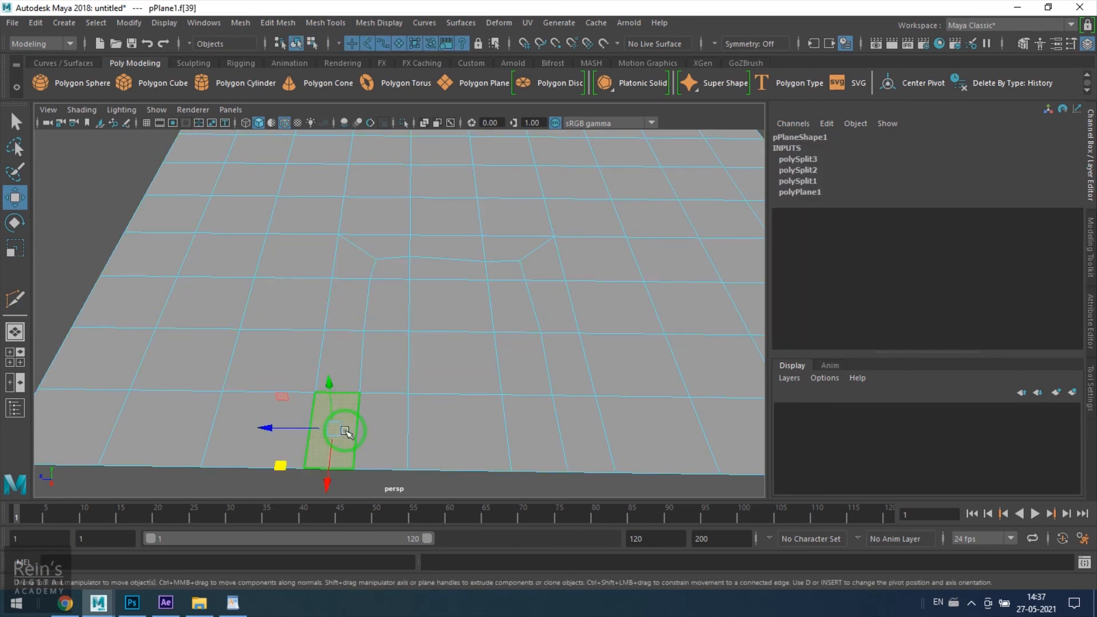
key(q)
shift+click(354, 372)
shift+click(347, 308)
shift+click(347, 269)
shift+click(377, 251)
shift+click(434, 249)
shift+click(506, 249)
shift+click(539, 269)
shift+click(553, 305)
shift+click(566, 363)
shift+click(579, 439)
key(F8)
Step: Select a straight lengthwise face column beside the arch from its front-edge face to the back, and return to object selection
scroll(480, 343, down, 3)
scroll(389, 352, up, 3)
key(F8)
click(253, 381)
scroll(289, 357, down, 2)
shift+double_click(331, 174)
key(F8)
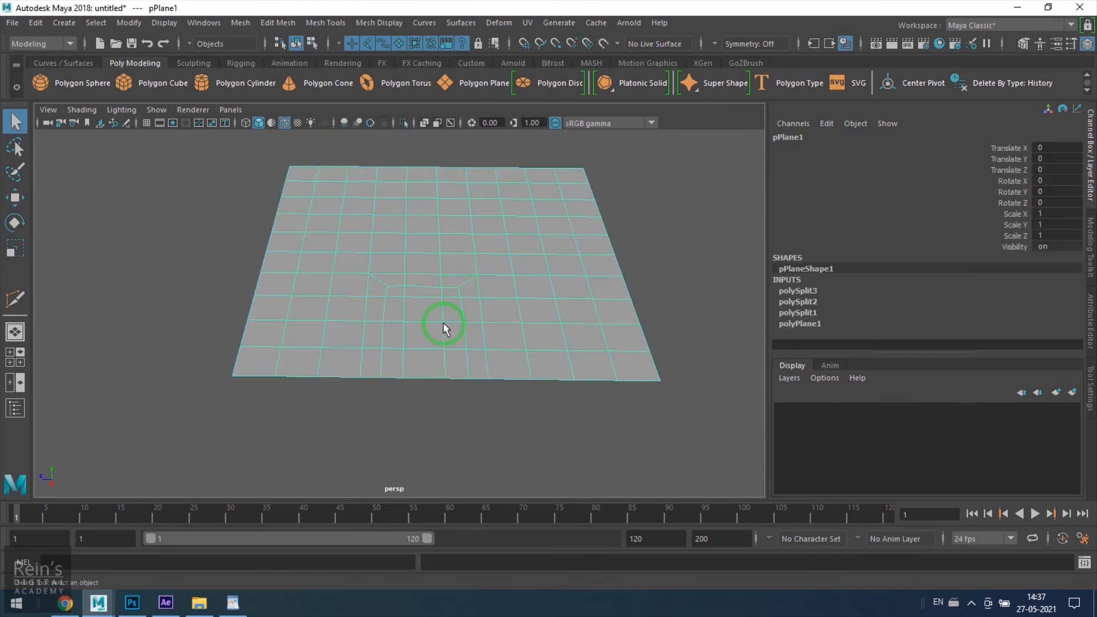
Step: Try loop-selecting faces between the arch's two front-edge end faces, undo the selection, and return to object selection
right_drag(373, 382, 374, 383)
click(369, 366)
shift+double_click(479, 366)
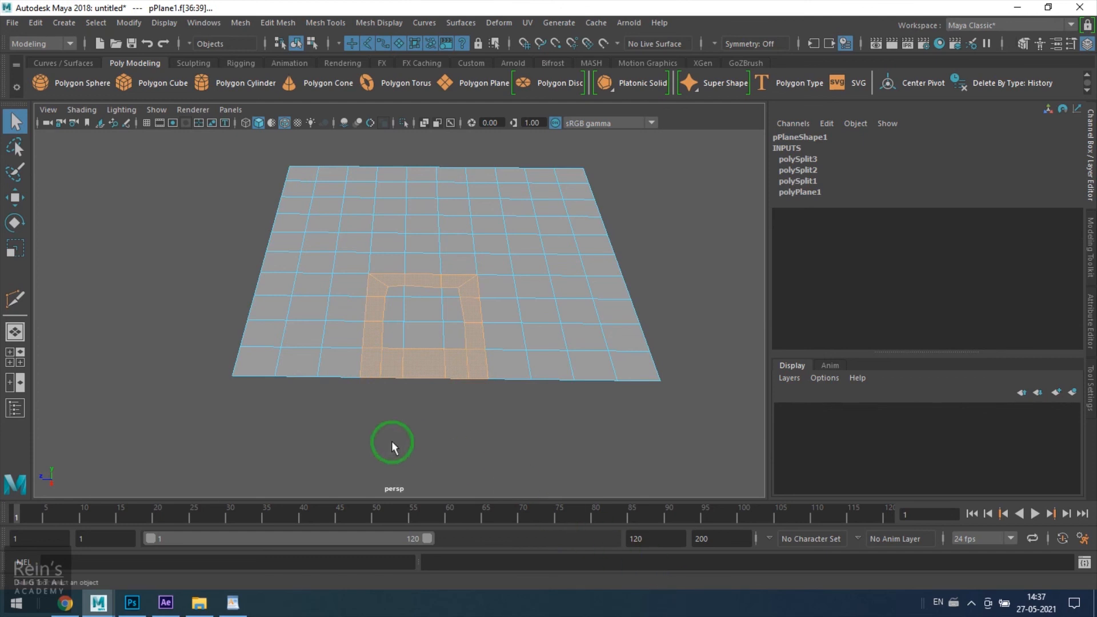
scroll(501, 471, up, 2)
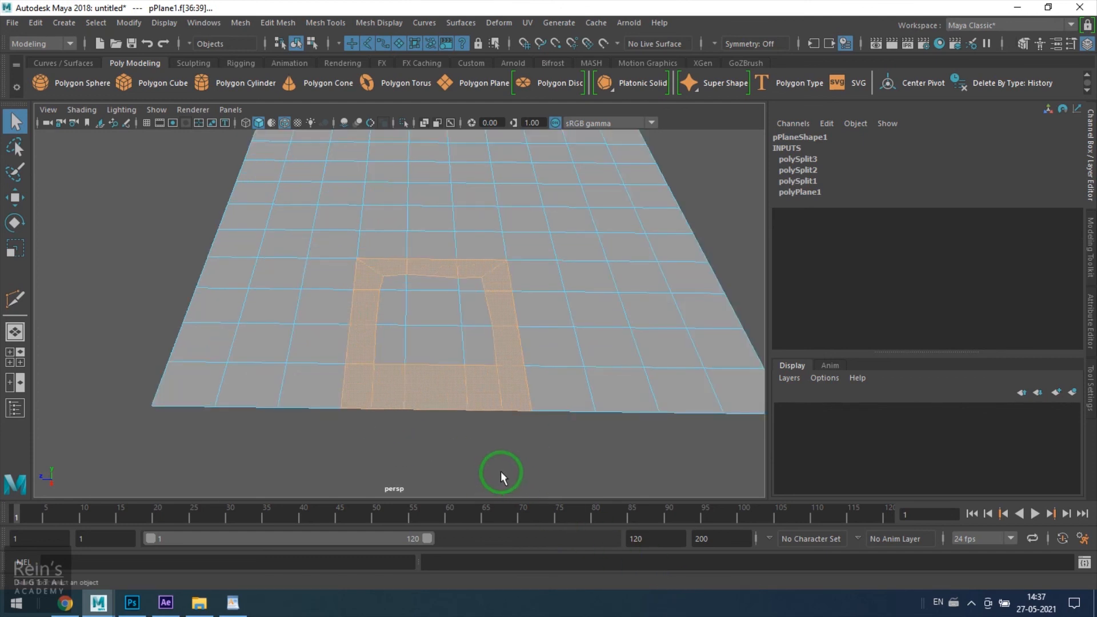
key(ctrl+z)
key(F8)
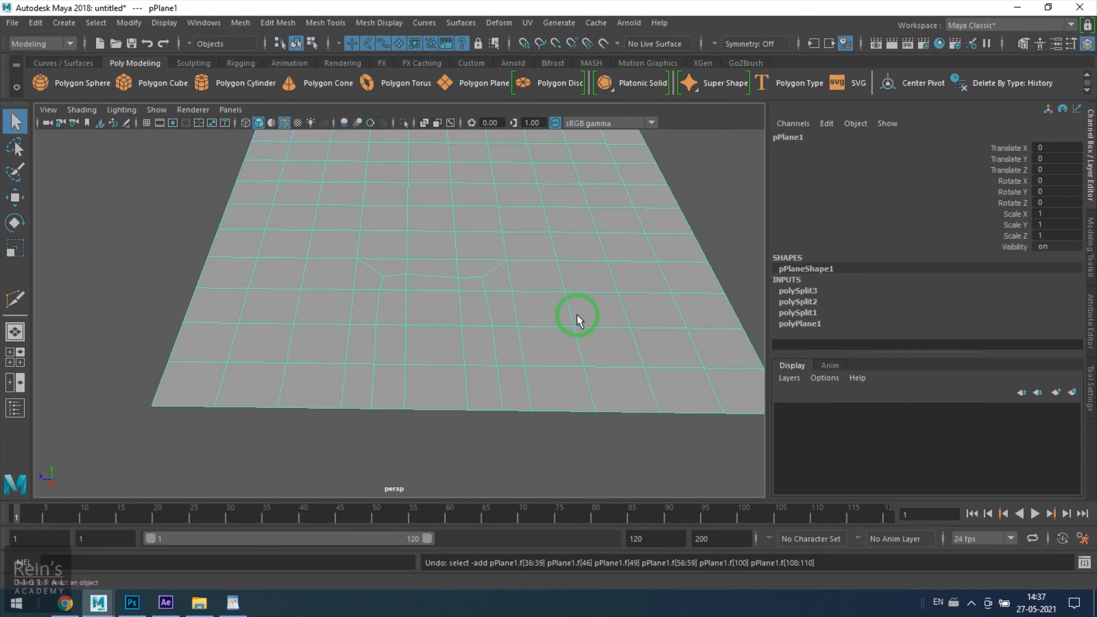
Step: Switch to Face selection and add the arch strip's faces to the selection individually, starting from a front-edge end face
right_drag(363, 342, 355, 385)
click(354, 386)
shift+click(362, 339)
shift+click(358, 307)
shift+click(368, 280)
shift+click(436, 271)
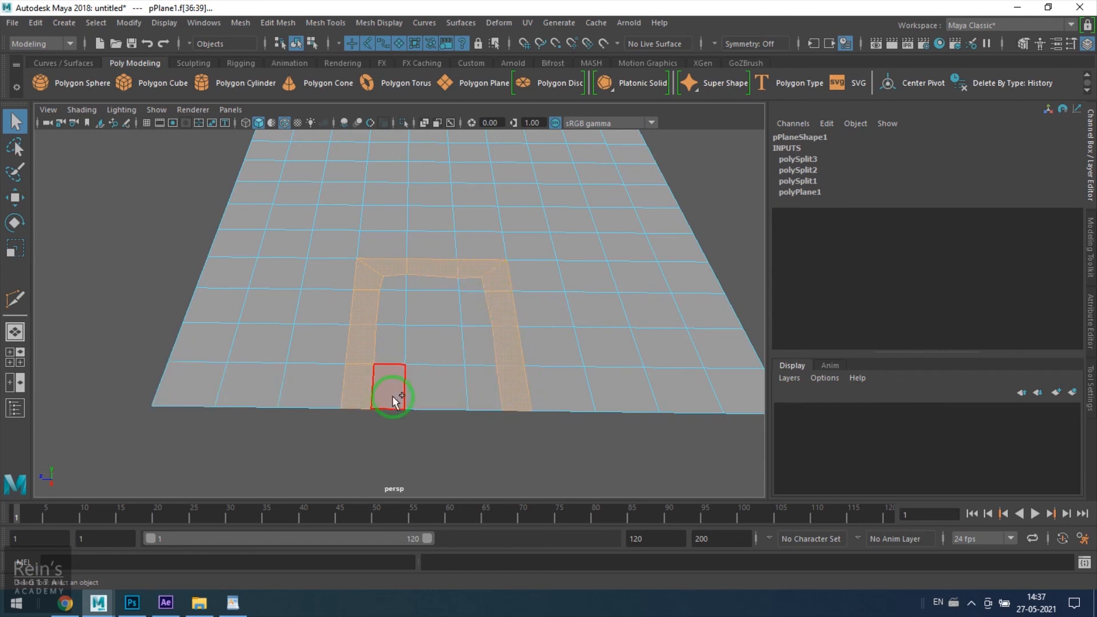
Step: Loop-select the faces between the arch's two front-edge end faces, and repeat the same loop selection
click(361, 395)
shift+double_click(517, 393)
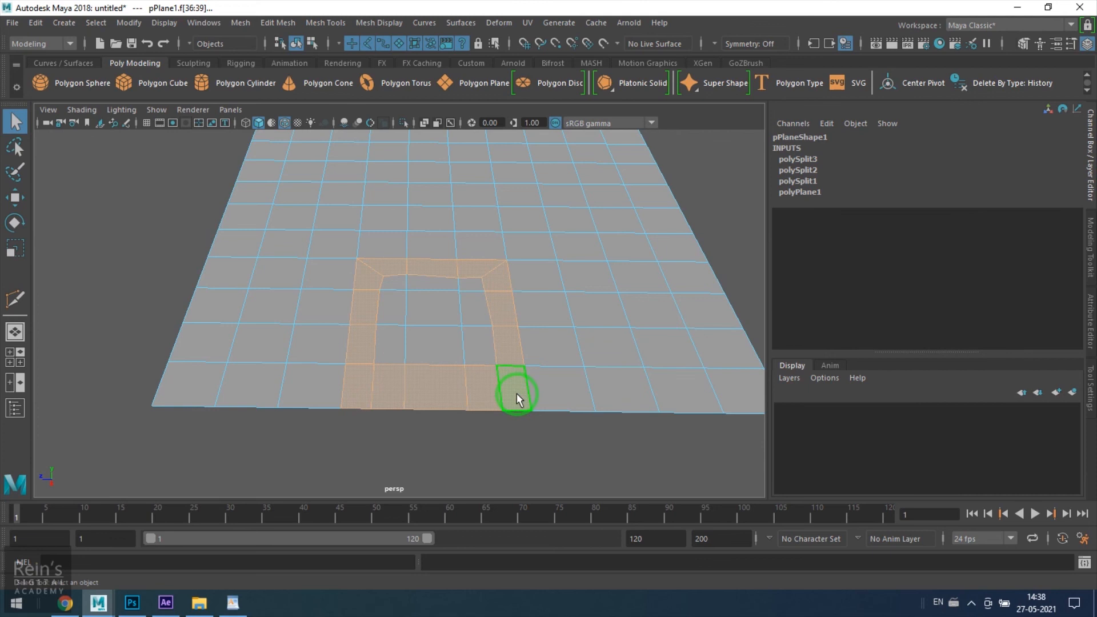
click(366, 394)
shift+double_click(515, 399)
Step: Select front-edge faces near the plane's corner, then the narrow front face just inside the arch, and return to object selection
click(730, 386)
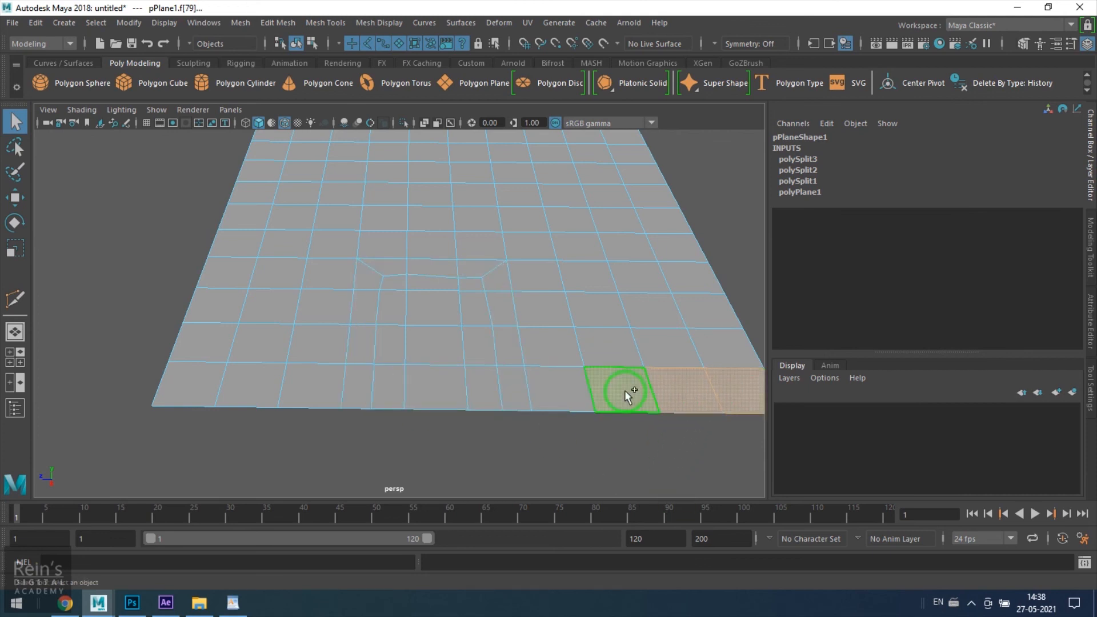
key(F8)
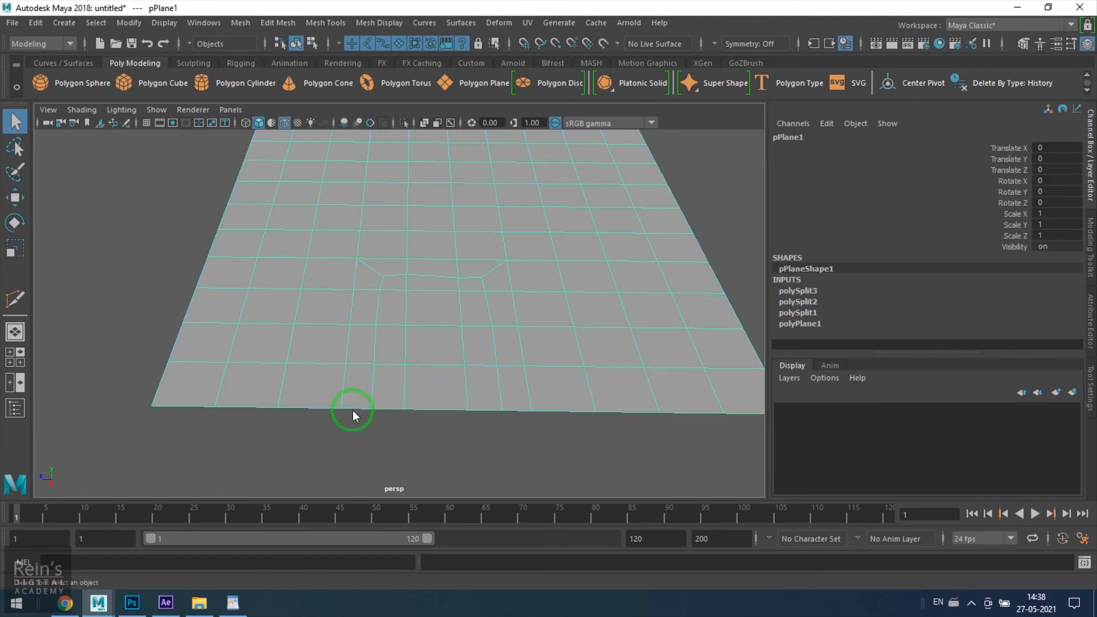
key(F11)
click(389, 389)
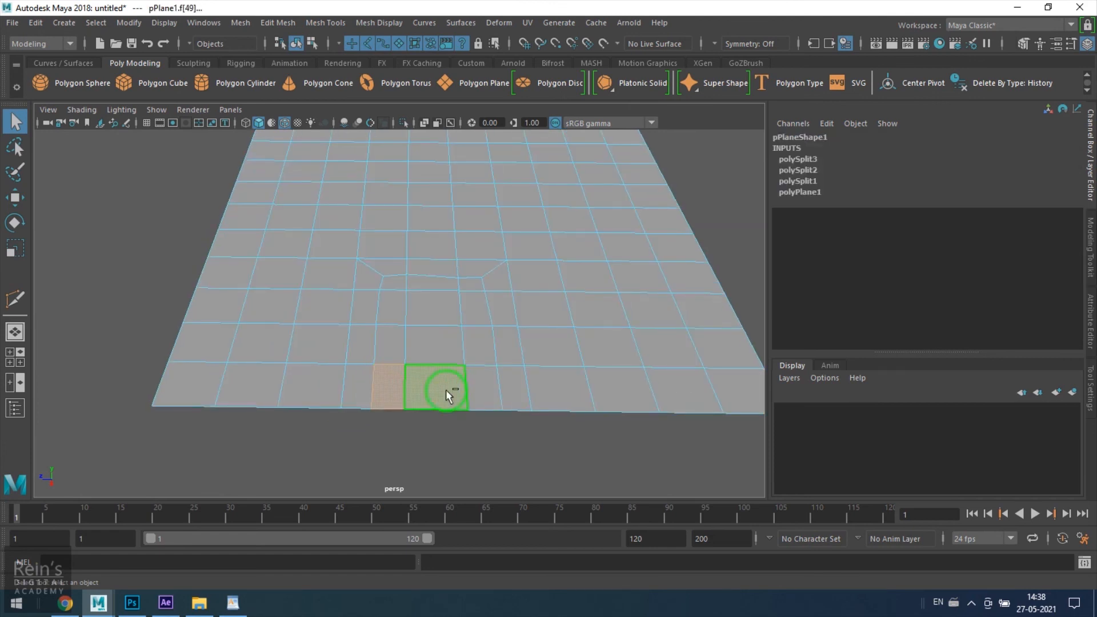
right_drag(387, 349, 466, 287)
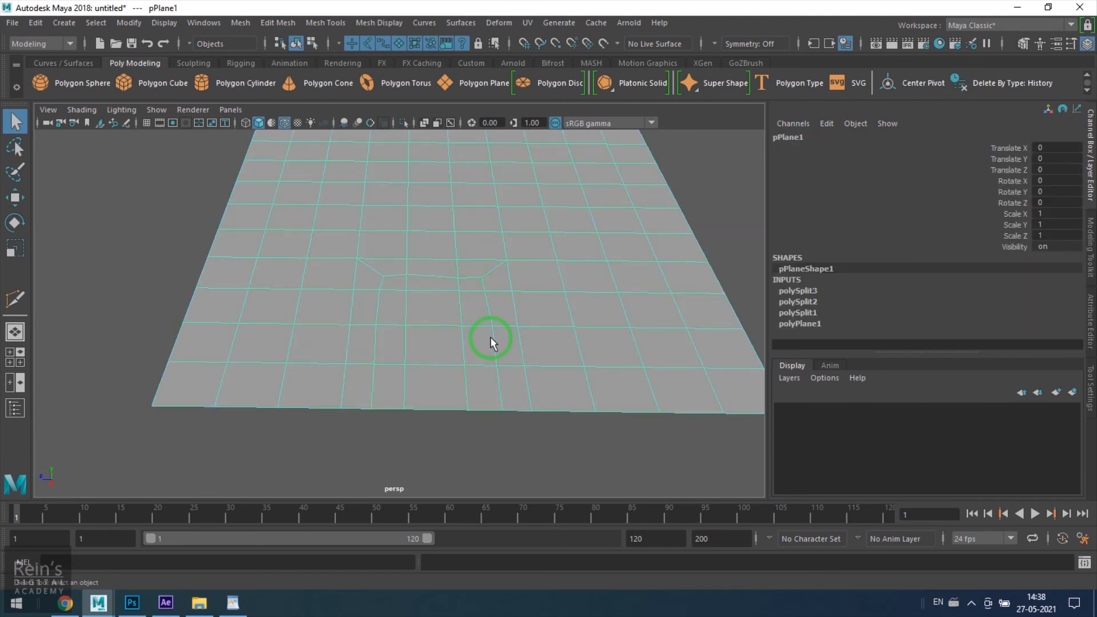
Step: Turn off the viewport's sRGB gamma view transform, insert an edge loop along the middle of the arch strip, and return to object selection
scroll(491, 341, up, 3)
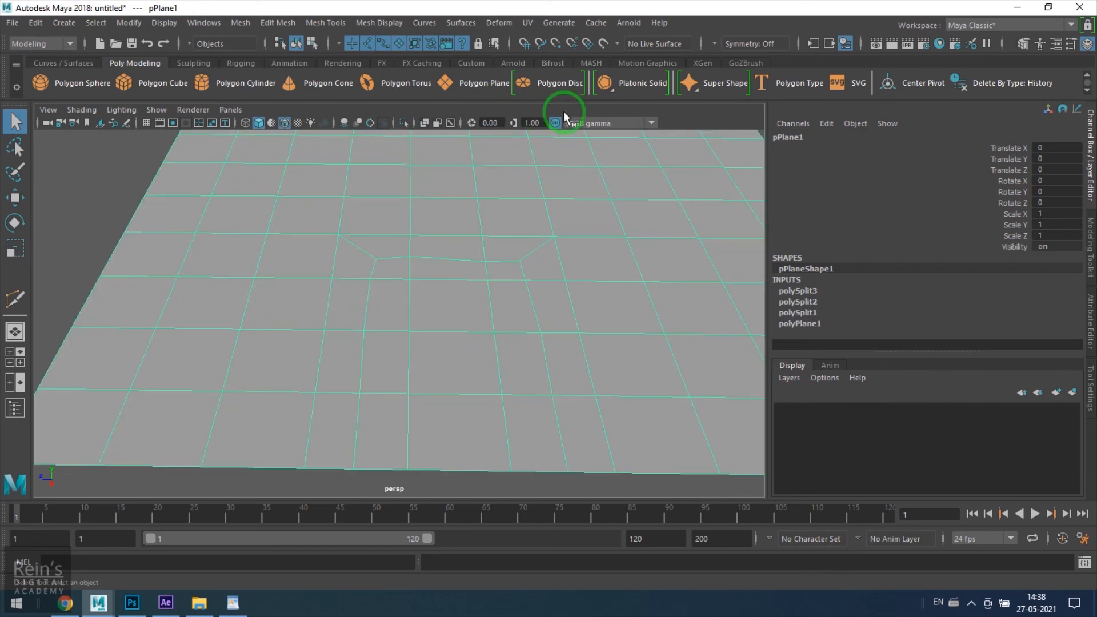
click(555, 124)
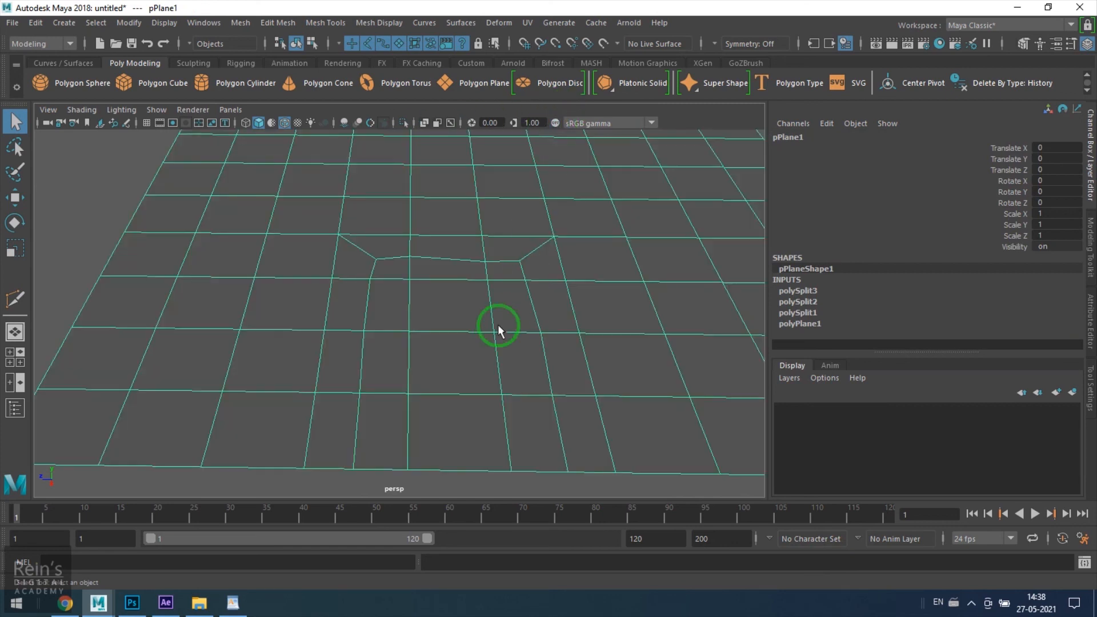
click(375, 22)
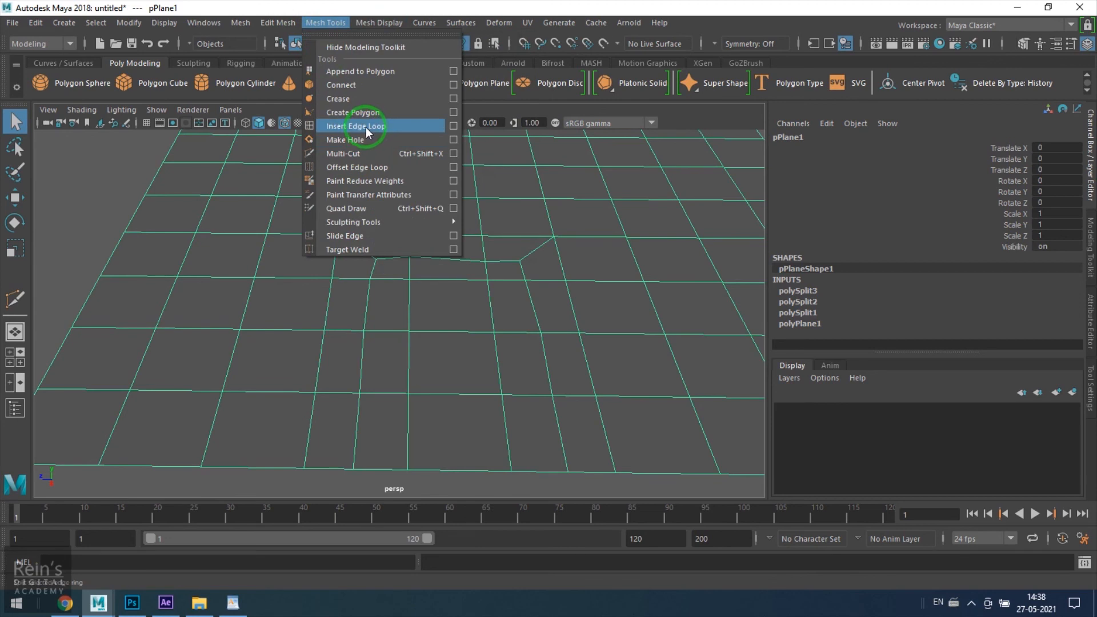
click(366, 127)
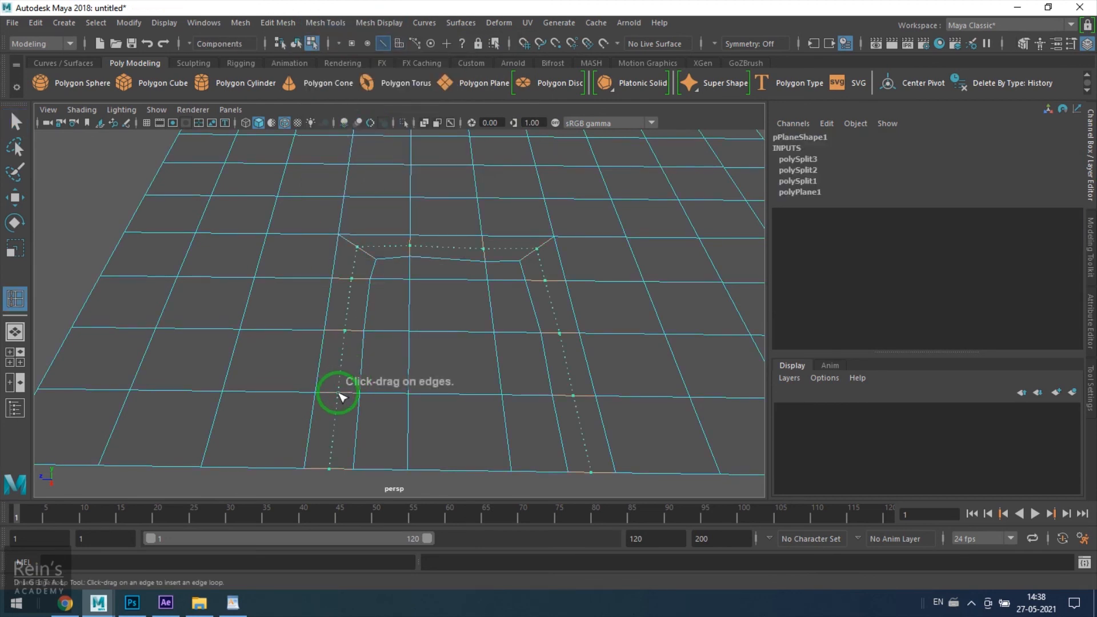
click(342, 398)
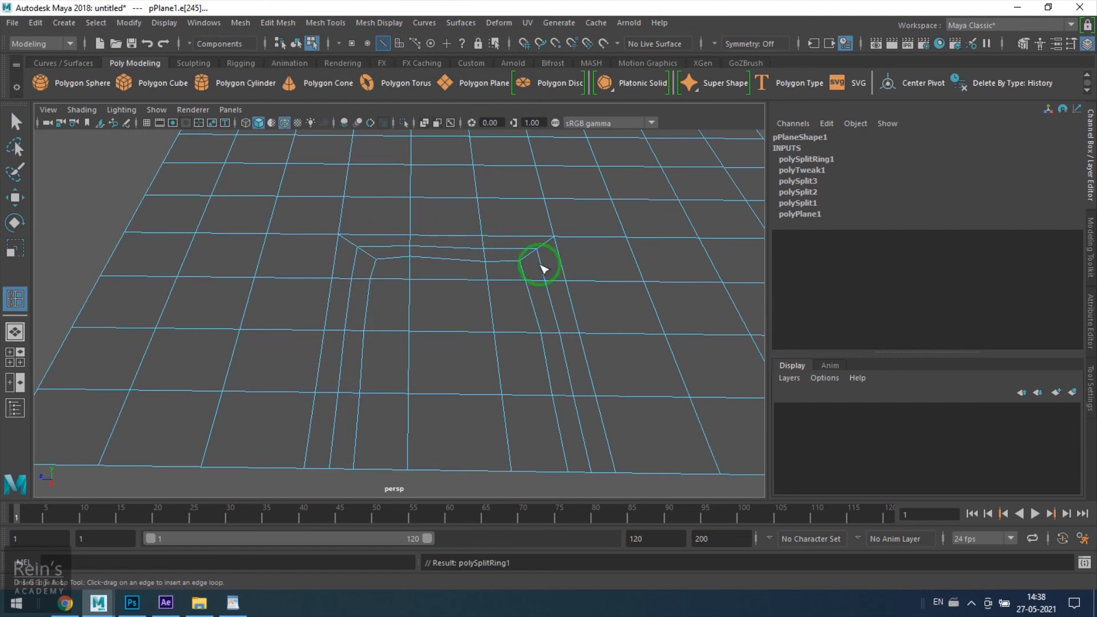
key(w)
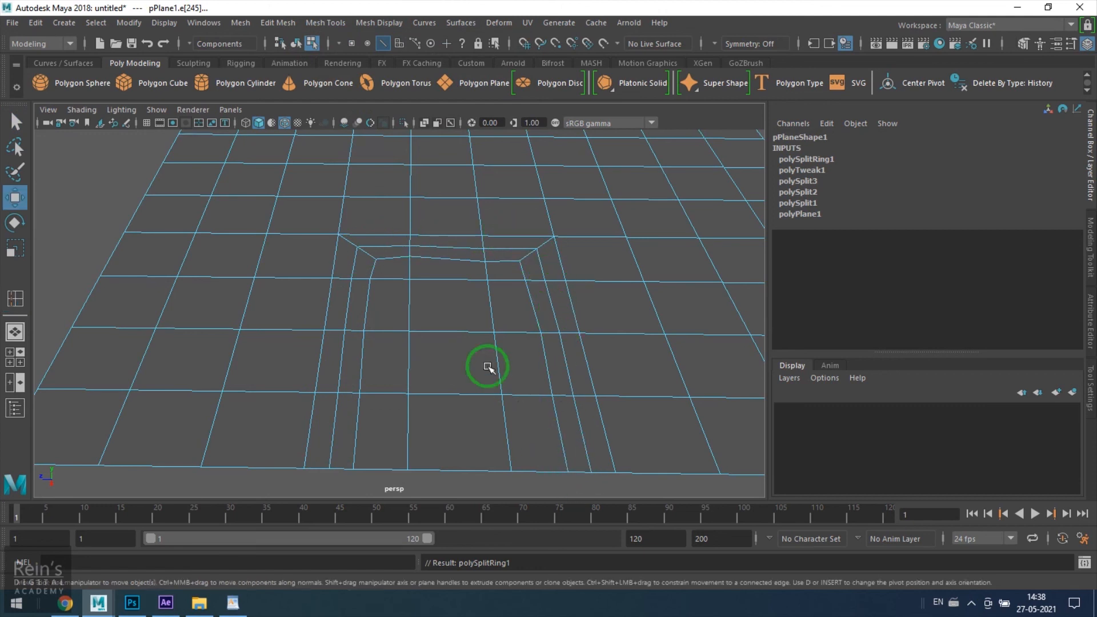
key(F8)
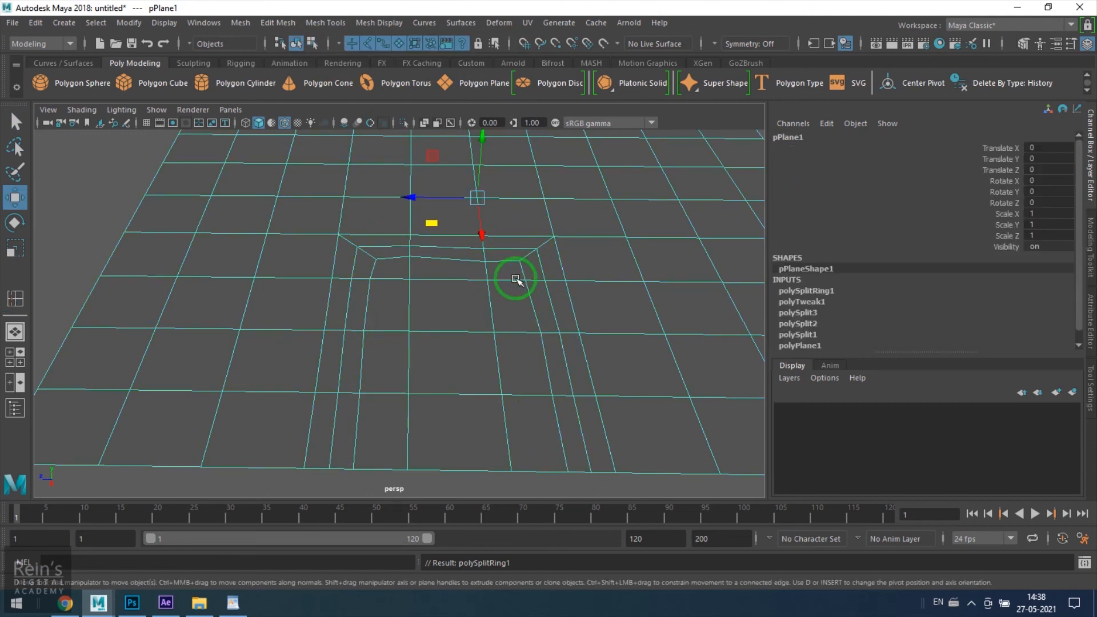